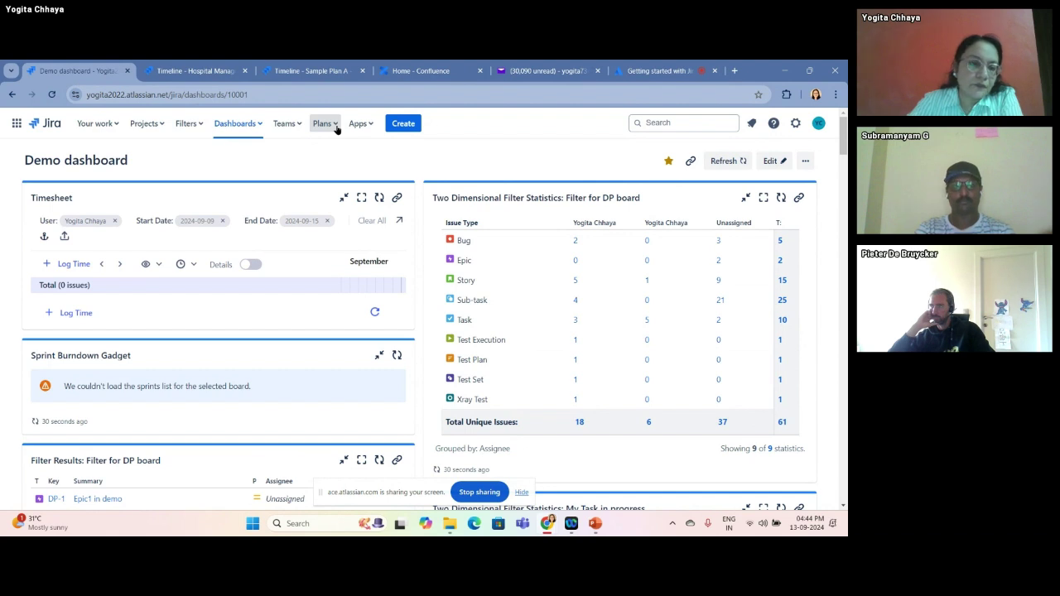
# - Start a new plan named "ACE2 Plan" with its access set to Open
pyautogui.click(336, 126)
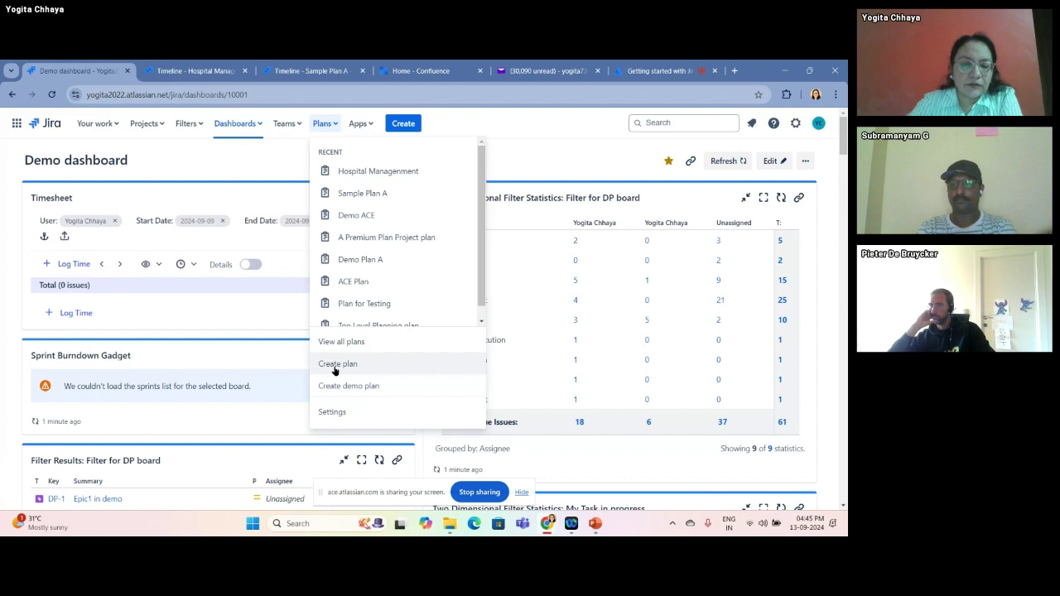
pyautogui.click(337, 364)
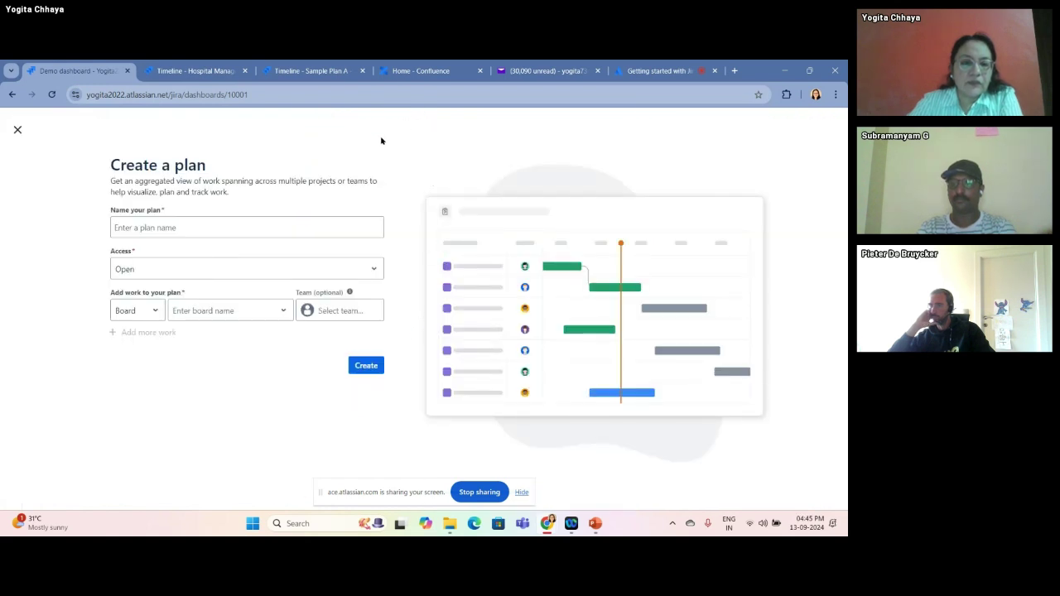
pyautogui.click(179, 231)
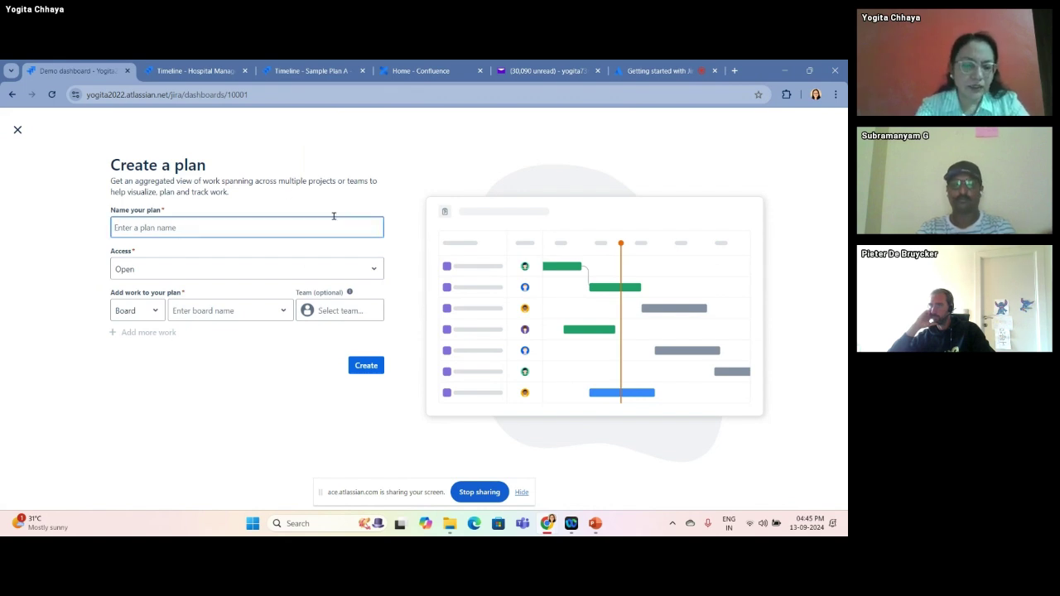
pyautogui.write('d')
pyautogui.press('BackSpace')
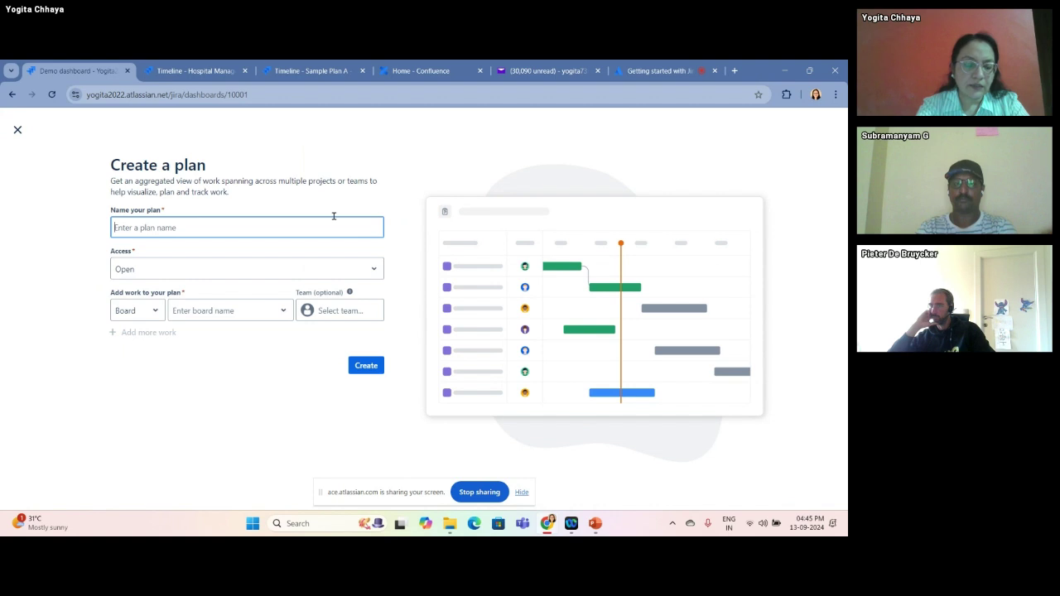
pyautogui.write('ACE')
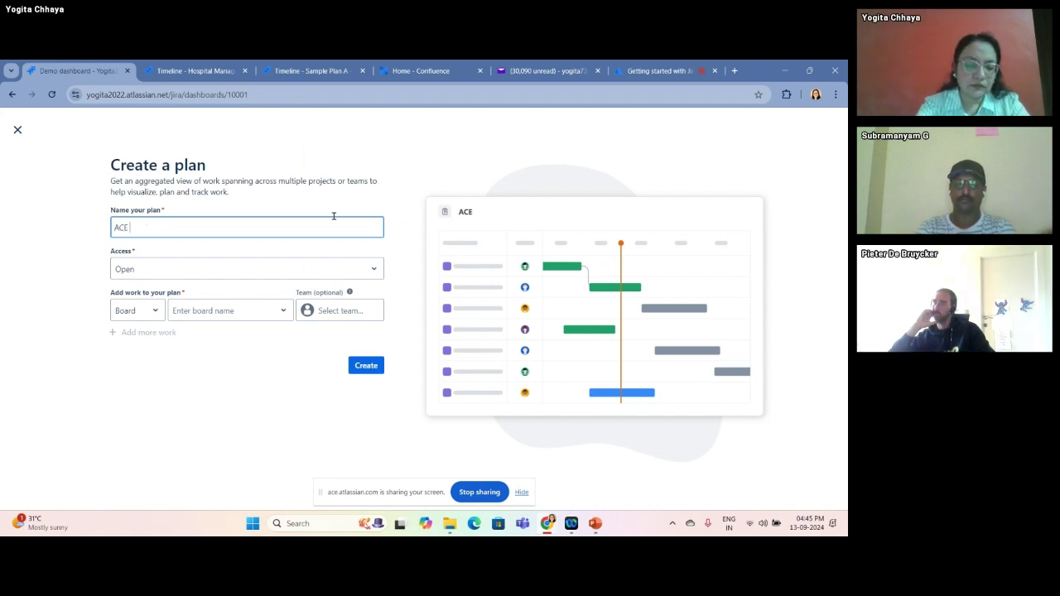
pyautogui.write('2')
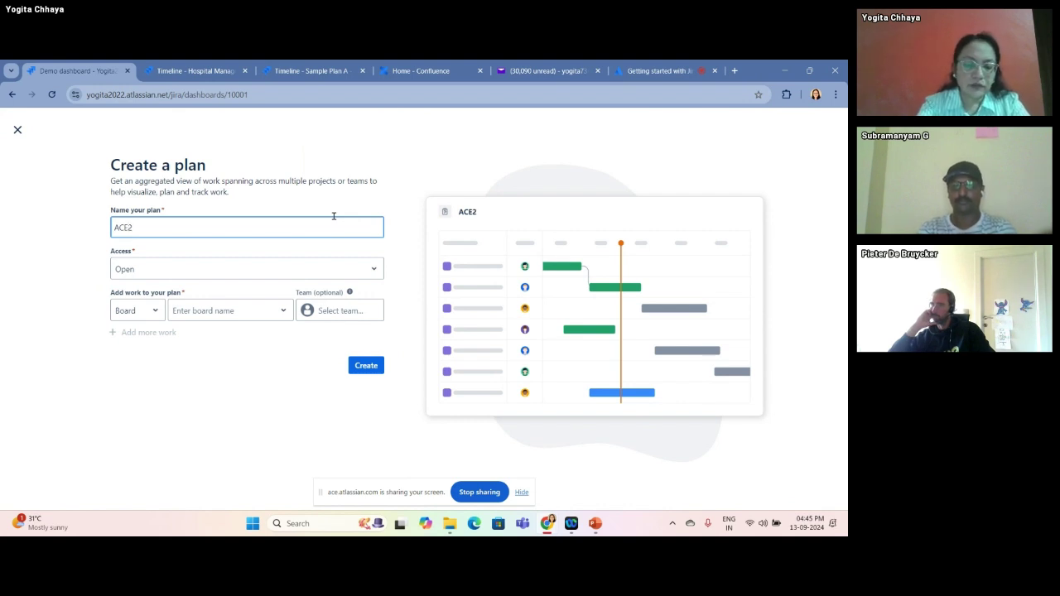
pyautogui.write(' Plan')
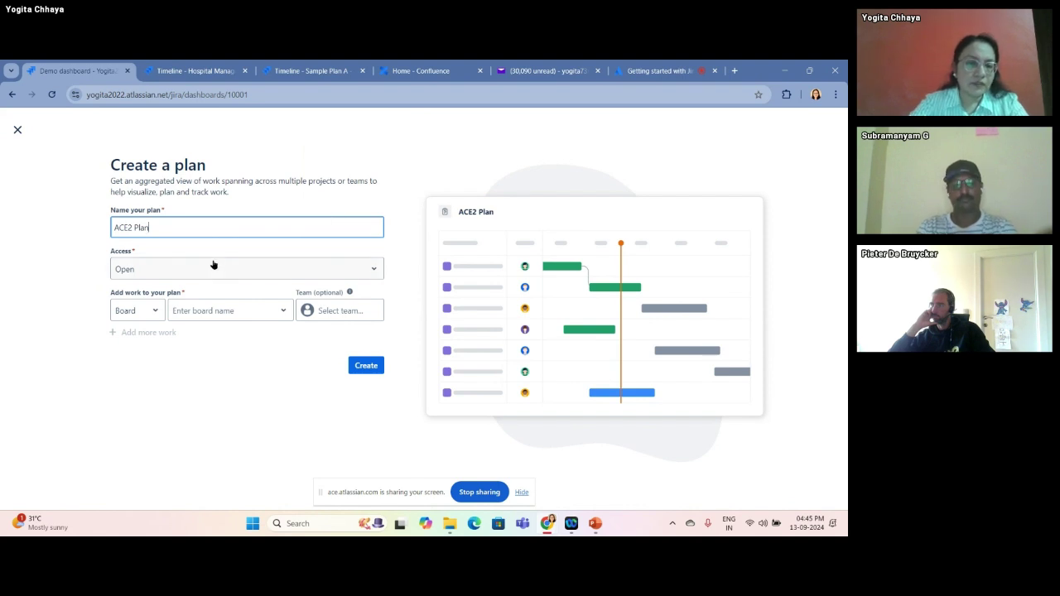
pyautogui.click(239, 270)
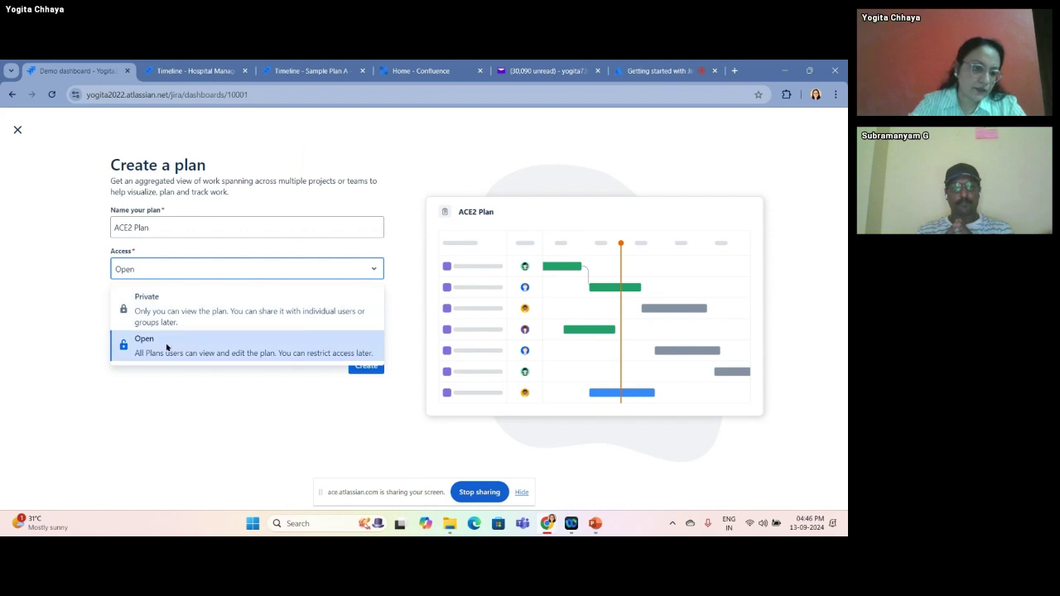
pyautogui.click(167, 347)
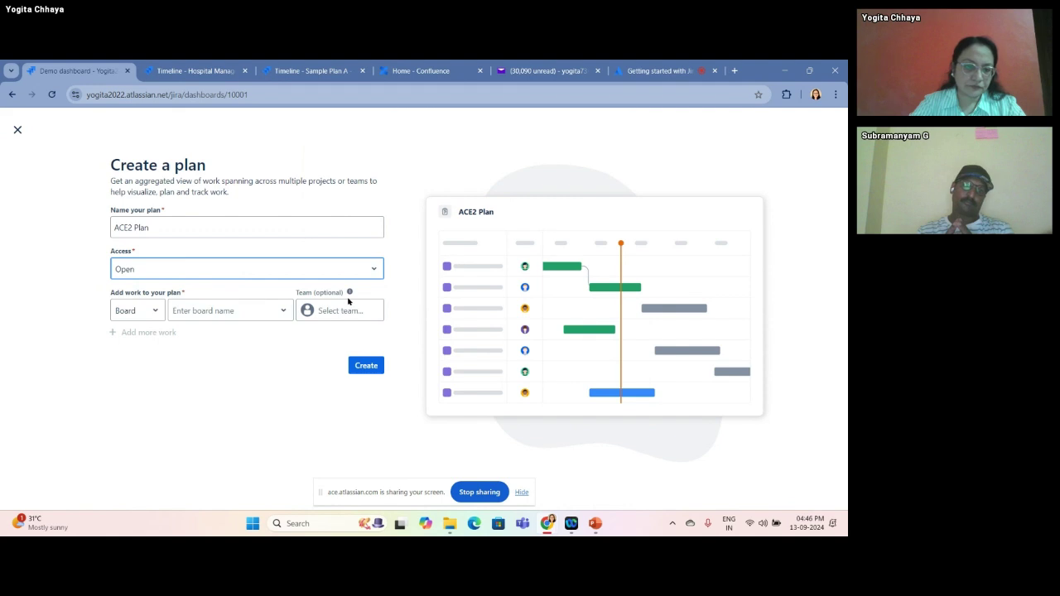
# - Add the SSPI board as the plan's source of work and create the plan
pyautogui.click(153, 310)
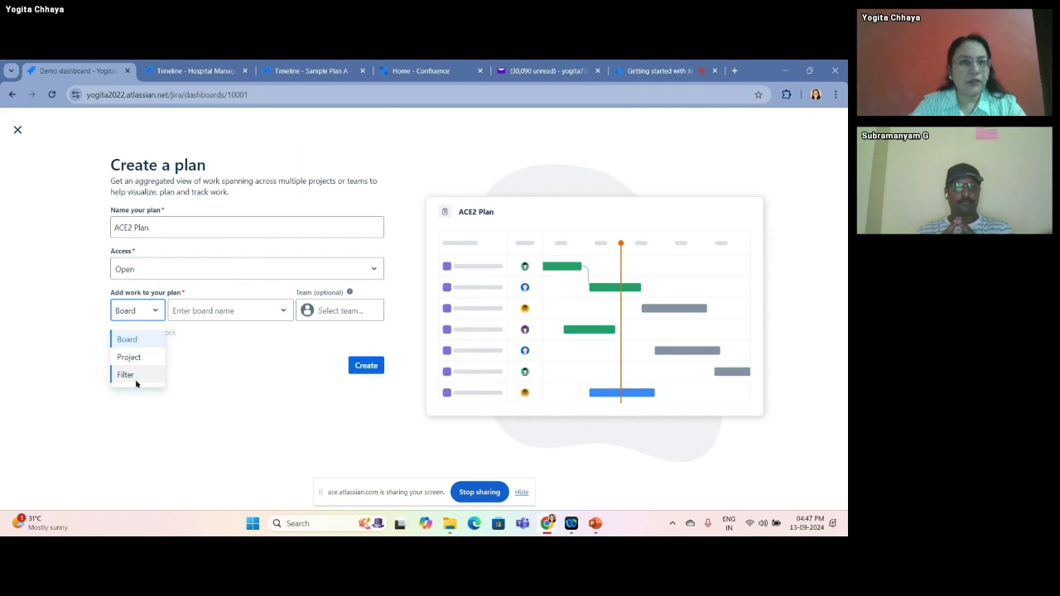
pyautogui.click(152, 338)
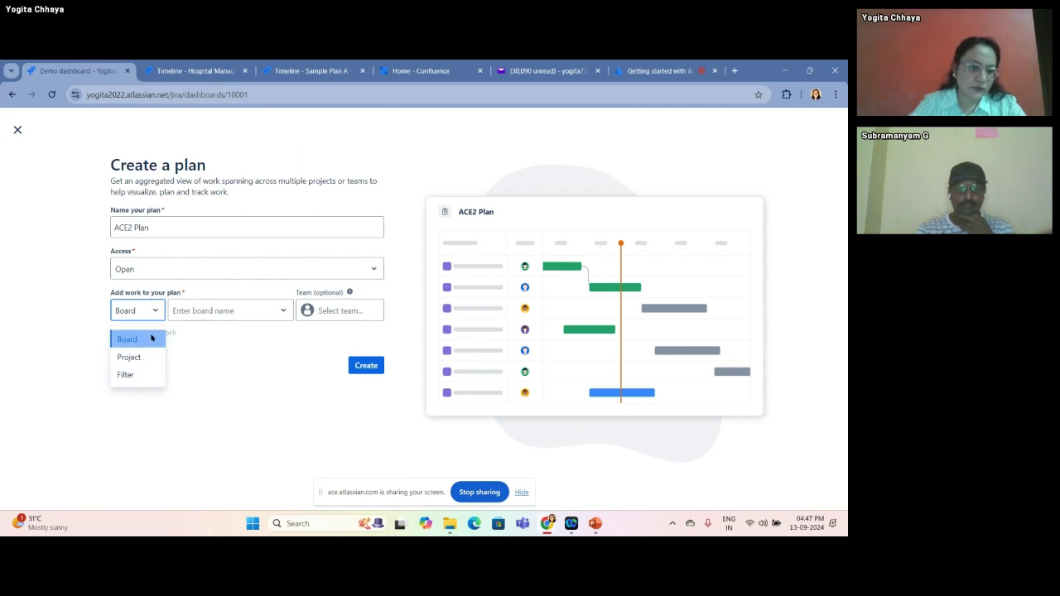
pyautogui.click(277, 320)
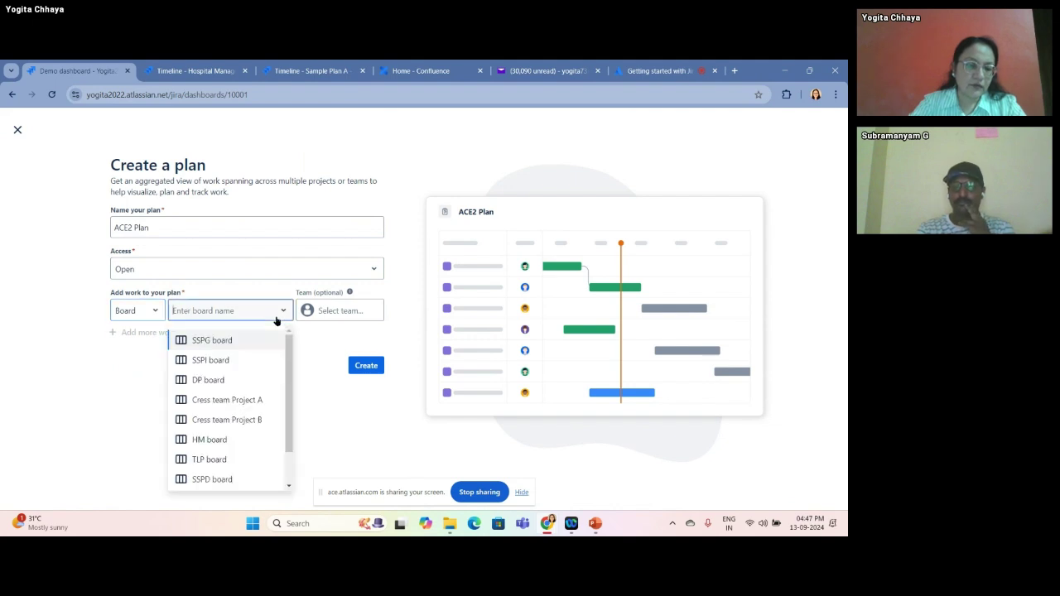
pyautogui.click(229, 360)
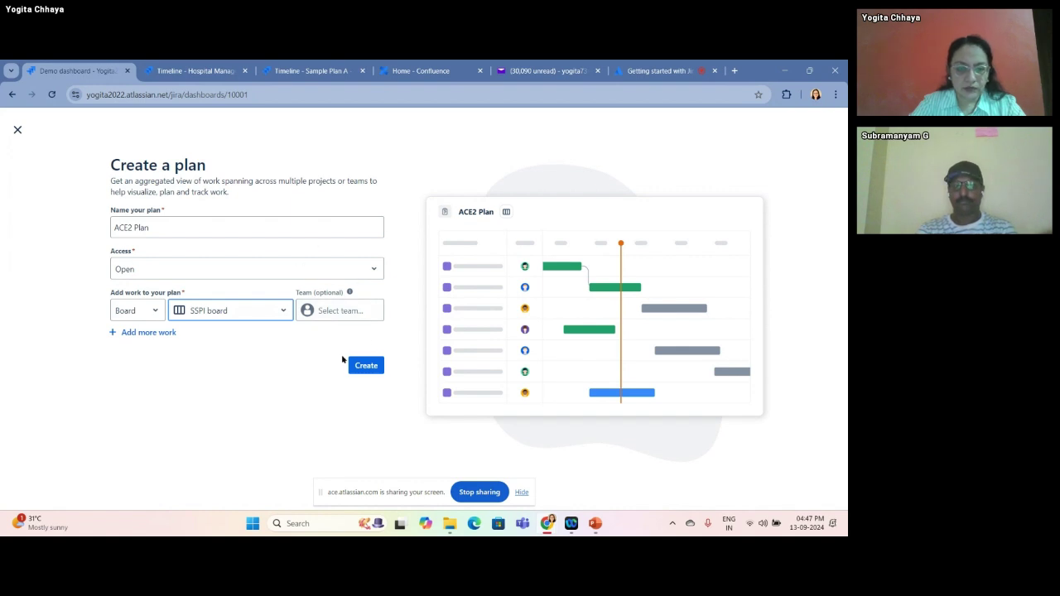
pyautogui.click(365, 366)
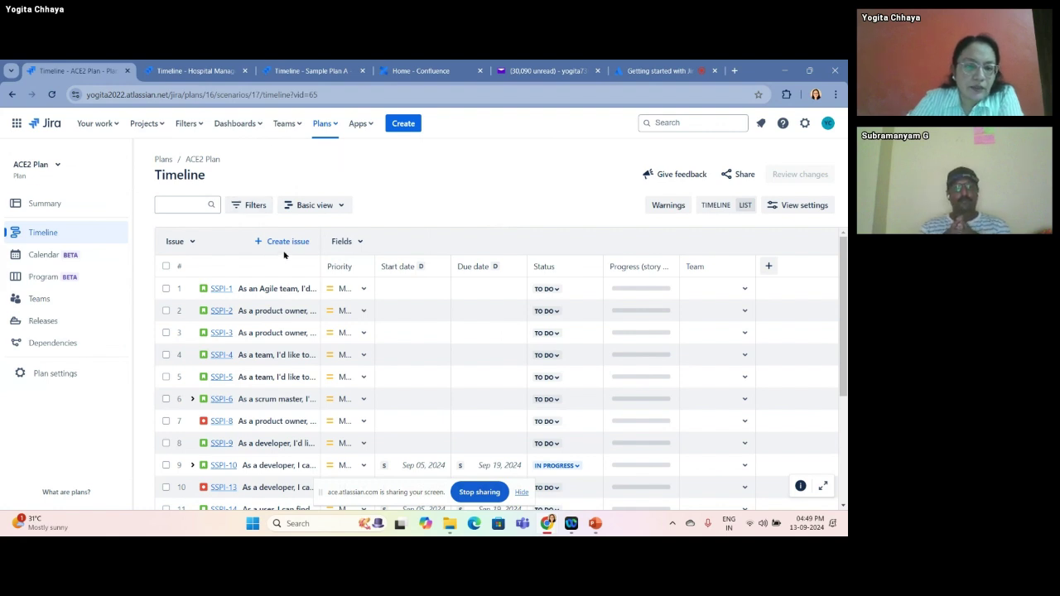
# - Filter the ACE2 Plan timeline's hierarchy to run from Initiative down to Subtask
pyautogui.click(255, 206)
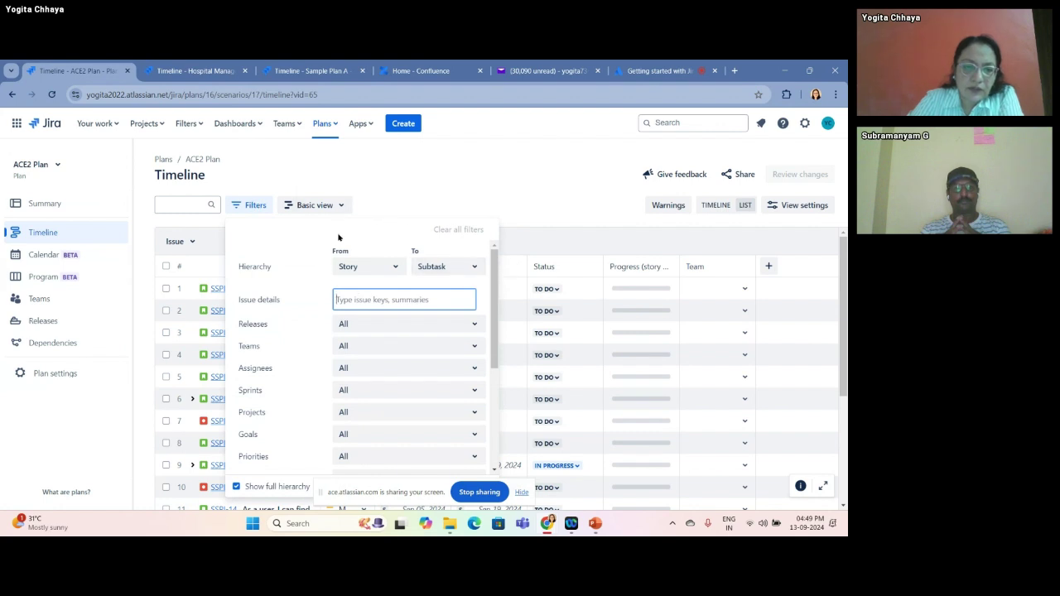
pyautogui.click(395, 273)
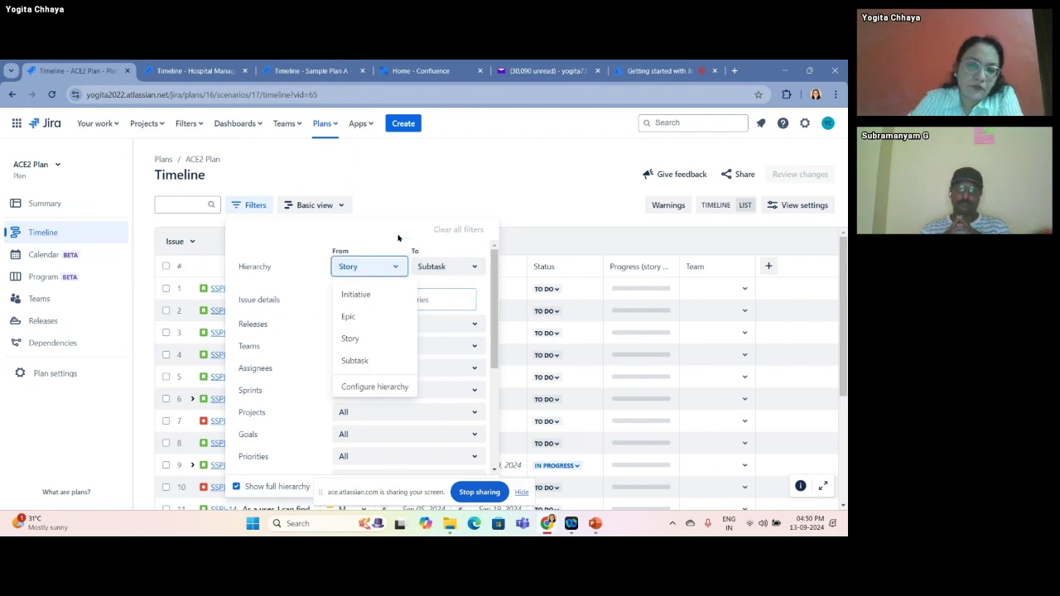
pyautogui.click(350, 295)
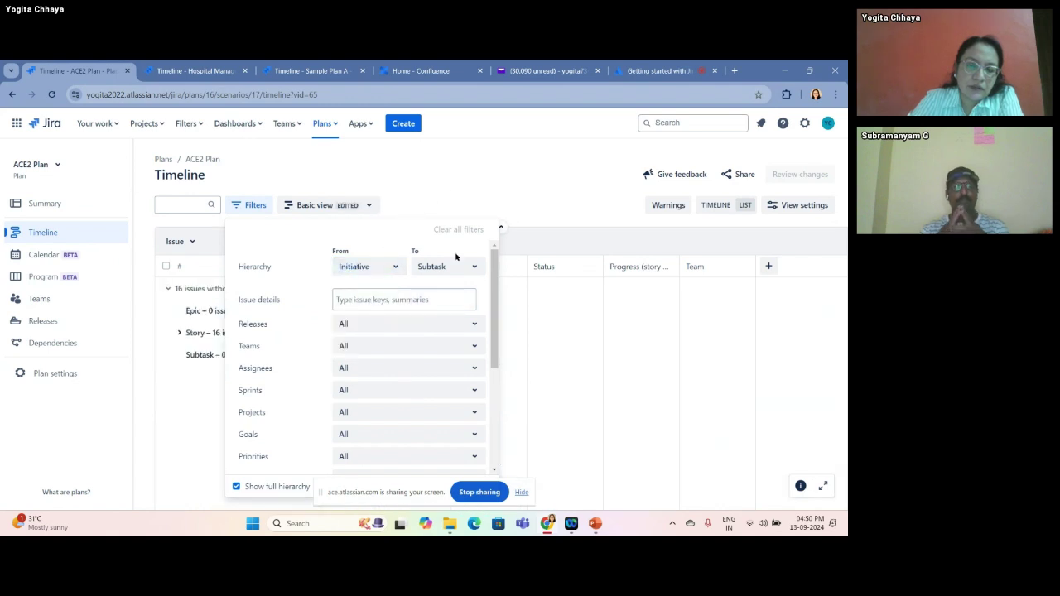
pyautogui.click(472, 170)
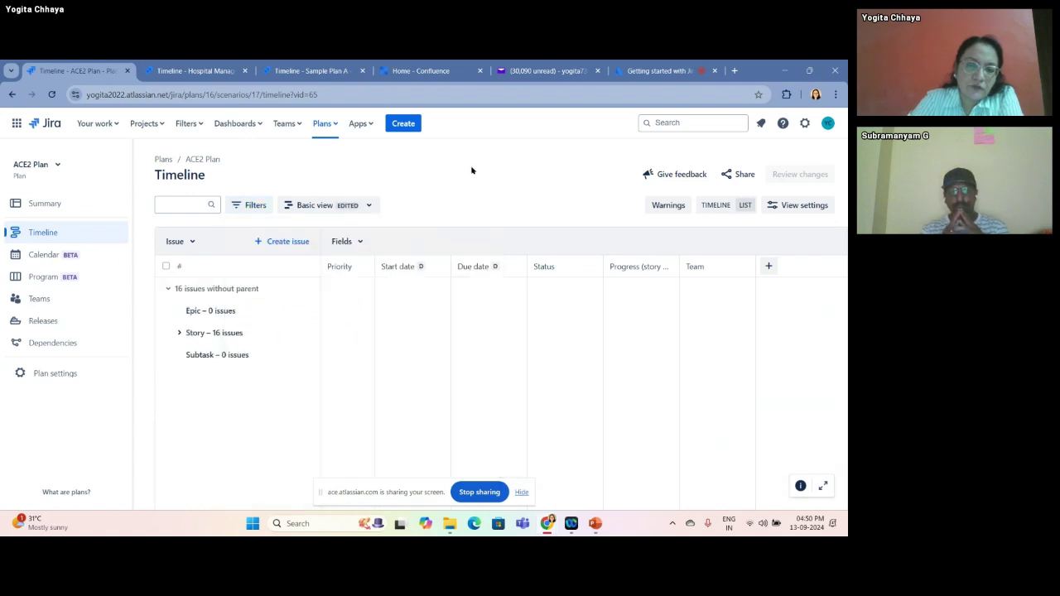
# - Check which issue types can be created in ACE2 Plan and look at issue creation in the Hospital Managenment plan
pyautogui.click(287, 243)
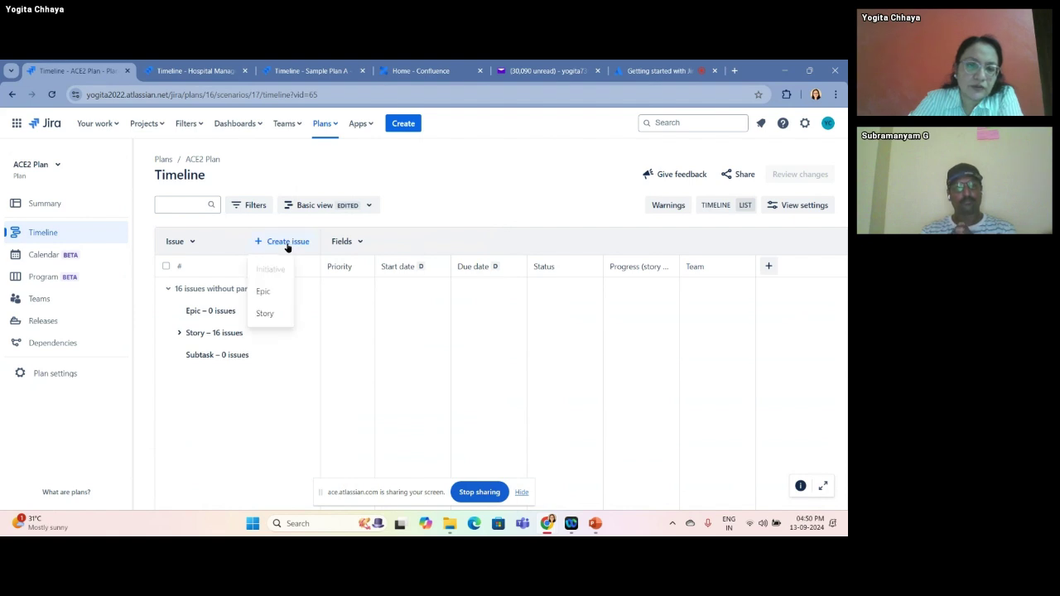
pyautogui.click(287, 246)
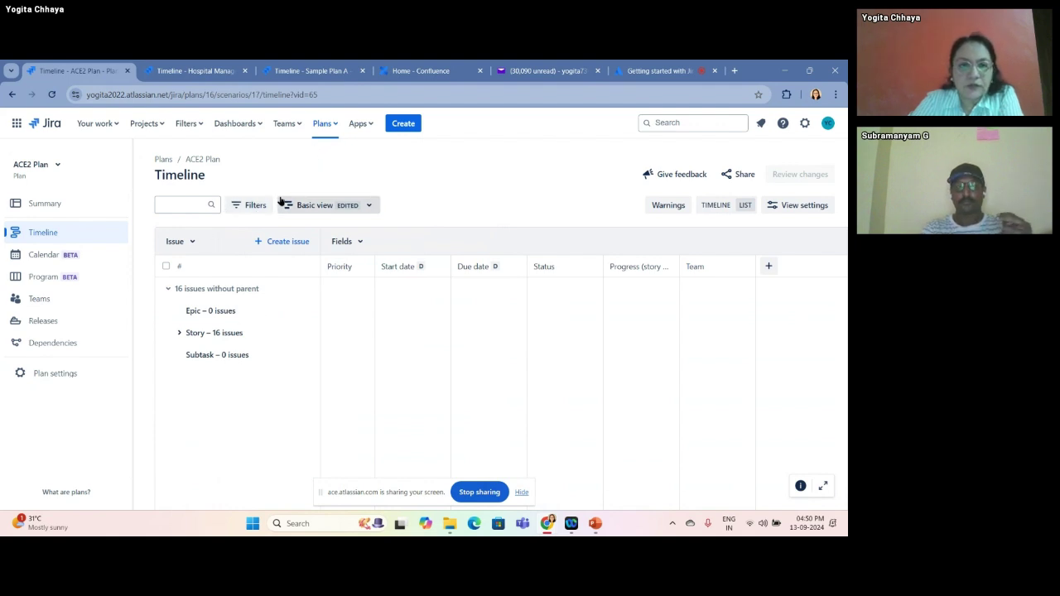
pyautogui.click(191, 71)
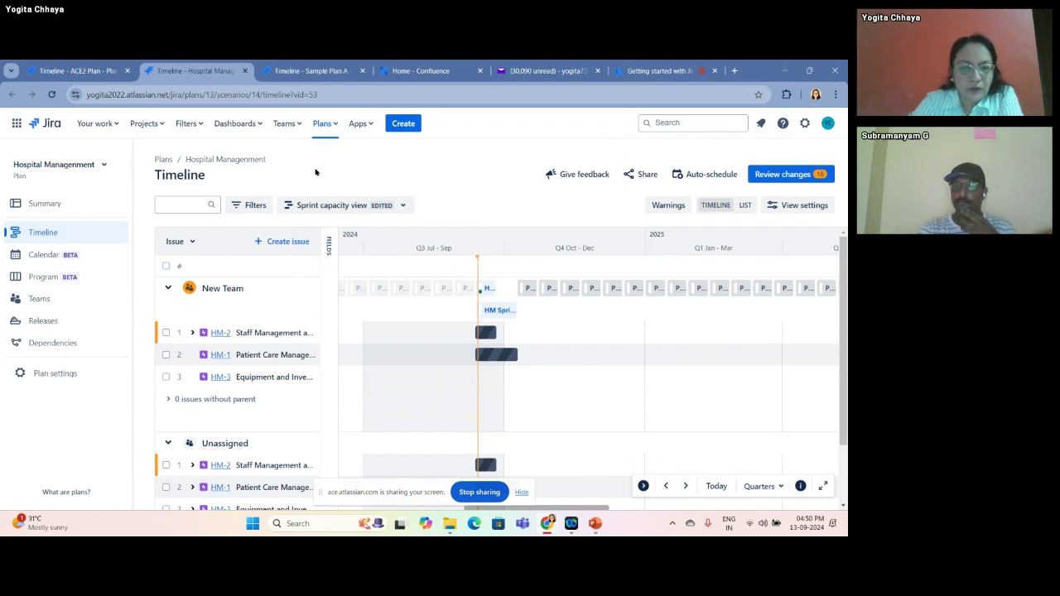
pyautogui.click(282, 242)
pyautogui.click(283, 241)
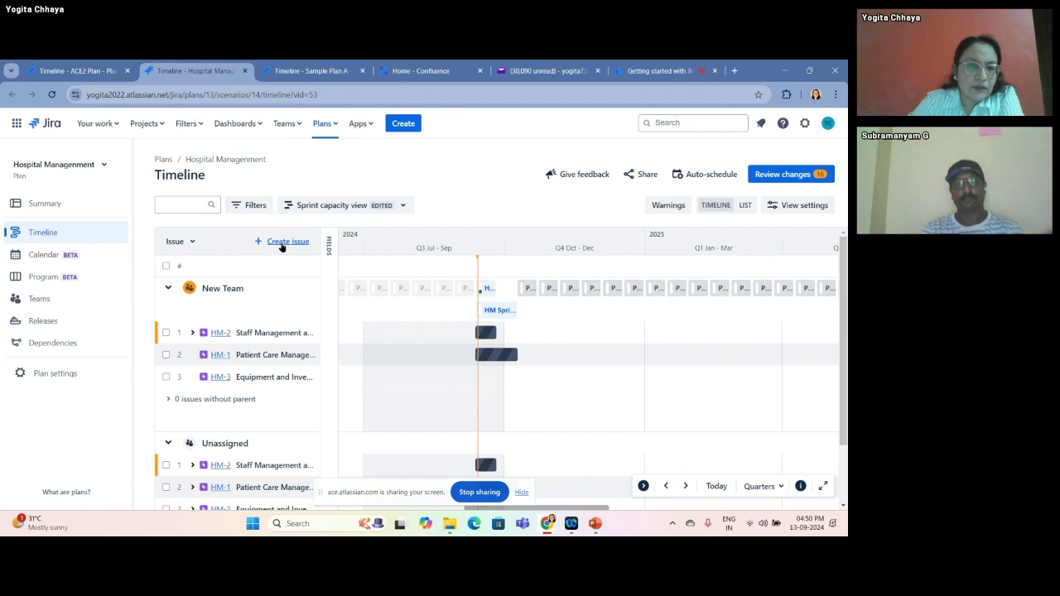
# - Open the Demo ACE plan in a new browser tab and switch to it
pyautogui.click(322, 125)
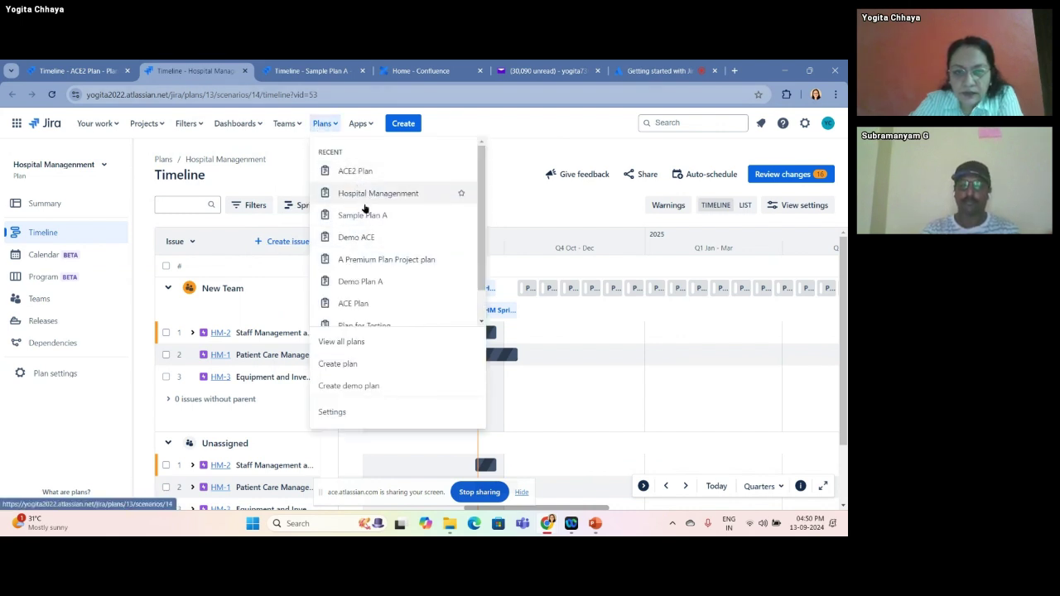
pyautogui.rightClick(367, 240)
pyautogui.click(389, 249)
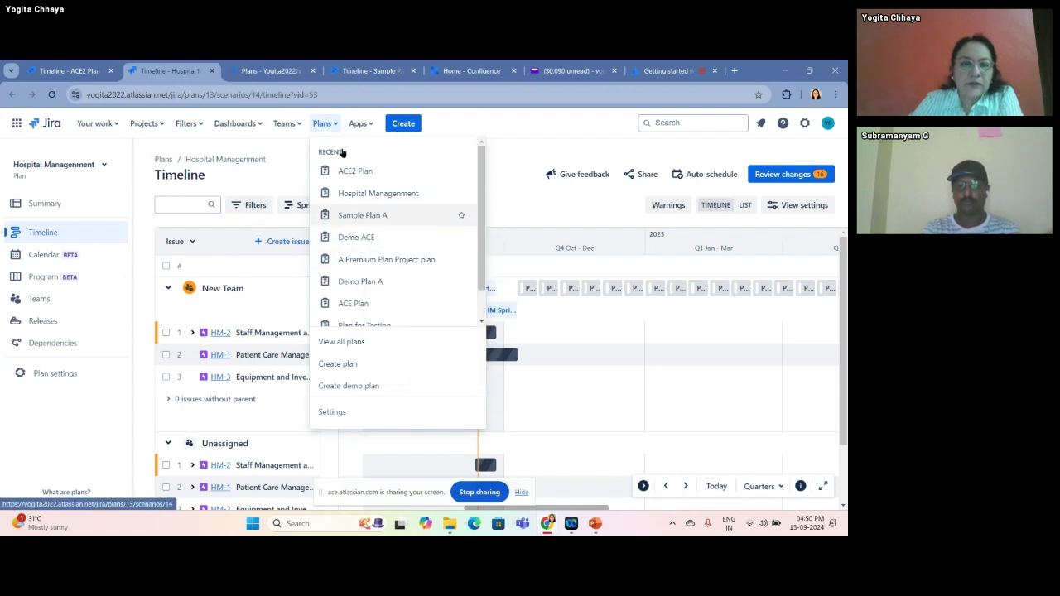
pyautogui.click(264, 70)
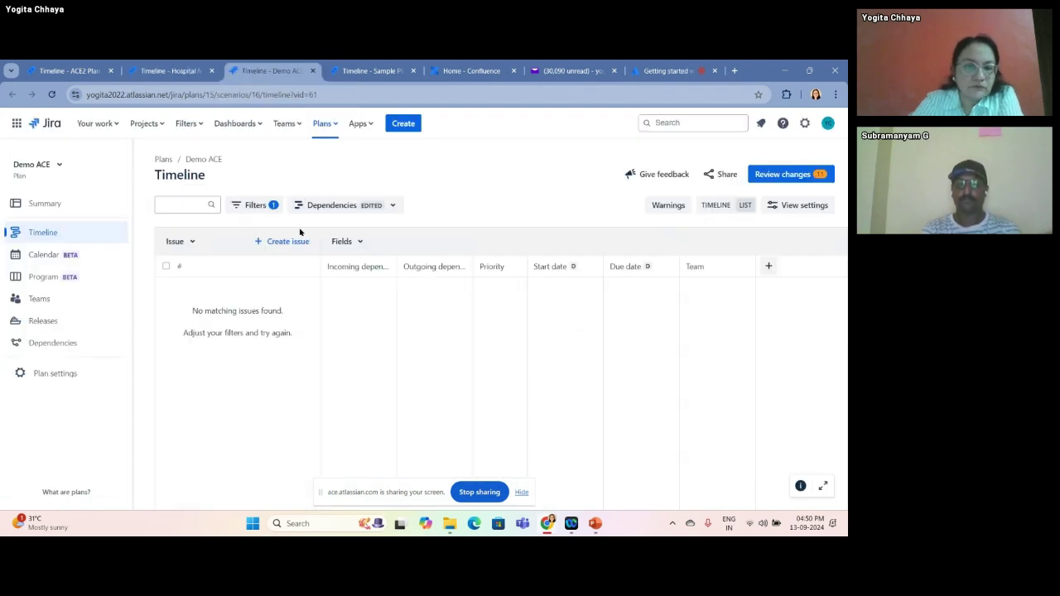
# - Clear all filters on the Demo ACE timeline and switch it to the Basic view
pyautogui.click(268, 206)
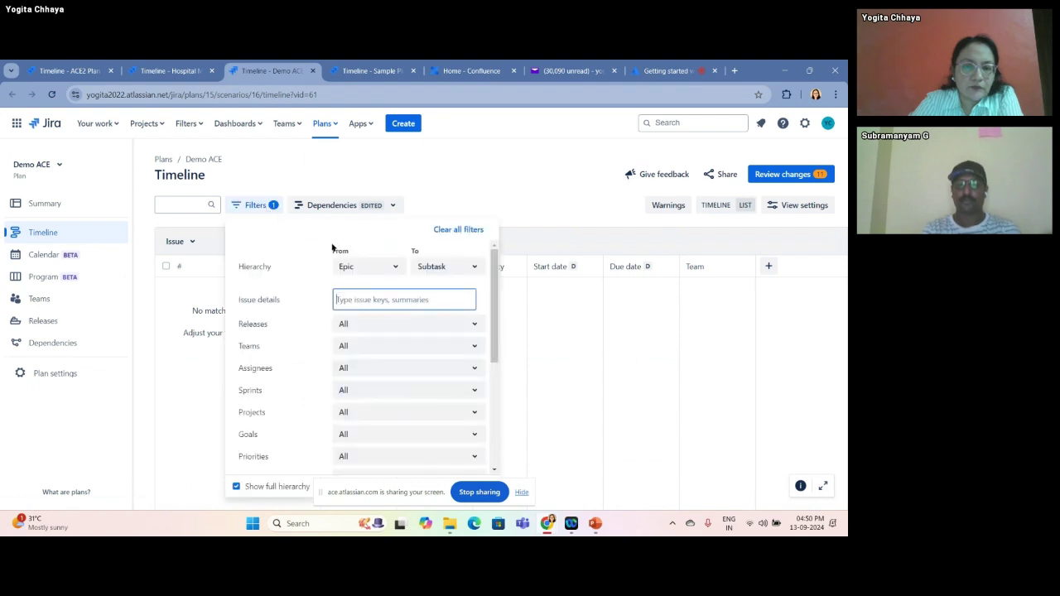
pyautogui.click(445, 228)
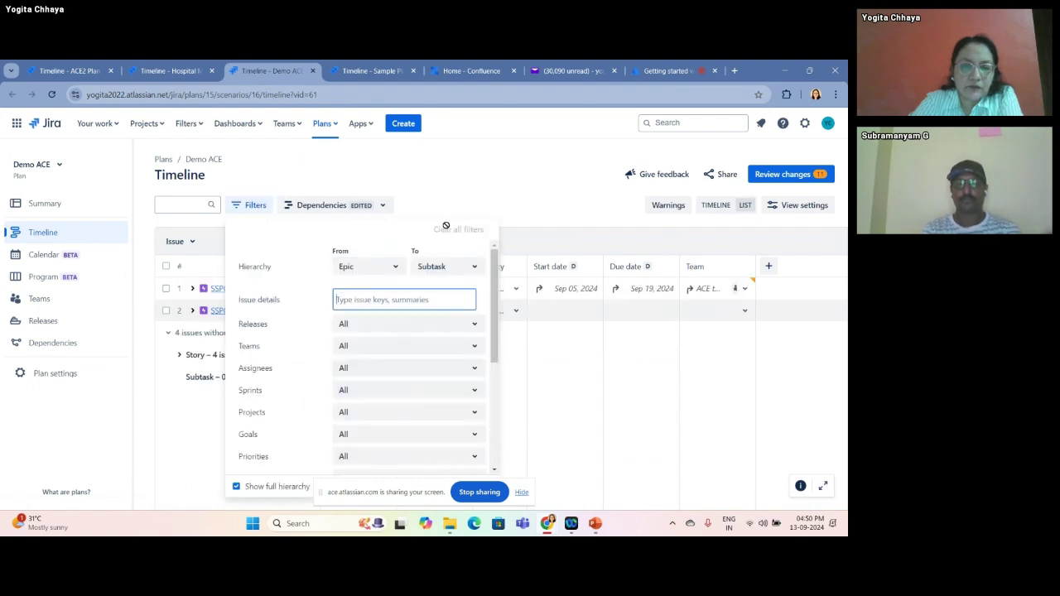
pyautogui.click(379, 207)
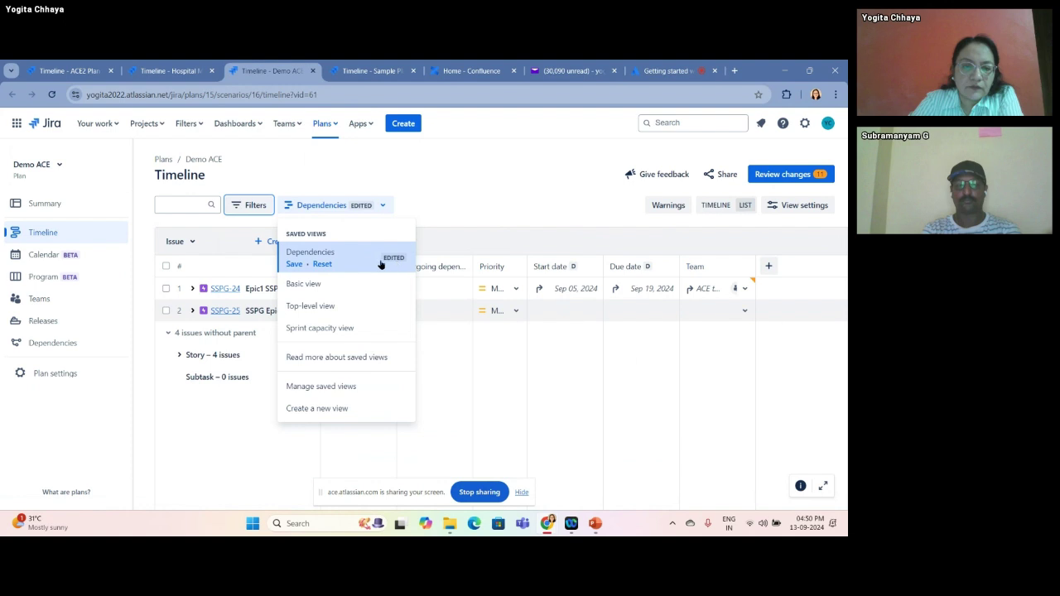
pyautogui.click(340, 283)
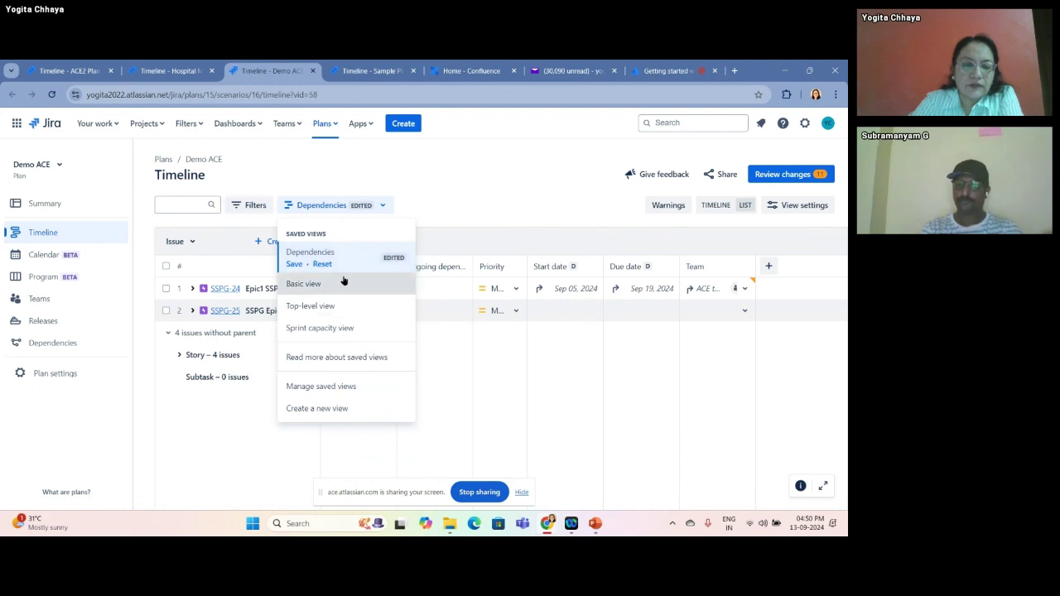
pyautogui.click(344, 283)
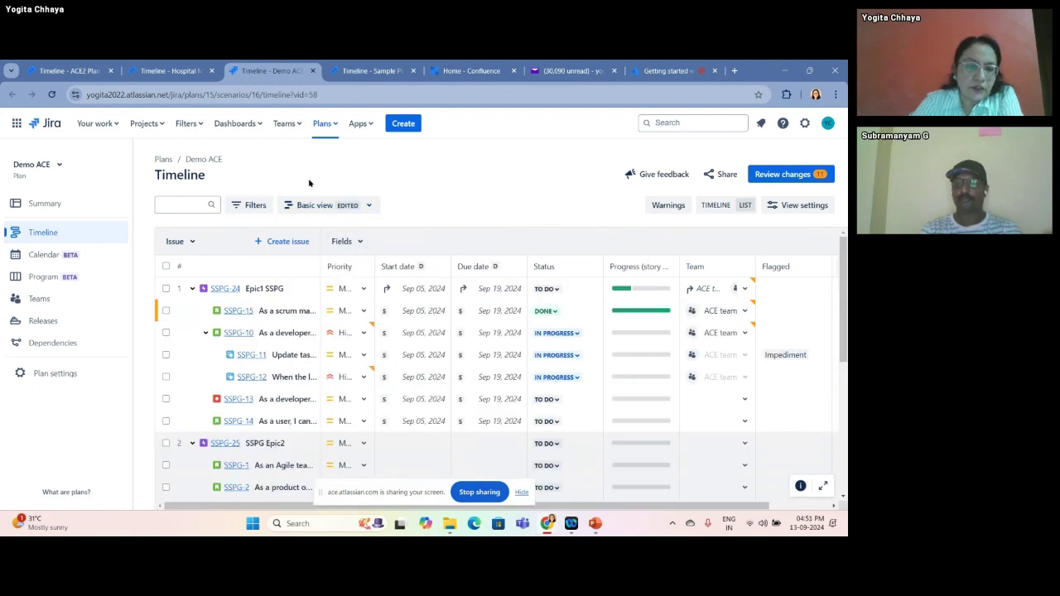
pyautogui.click(292, 246)
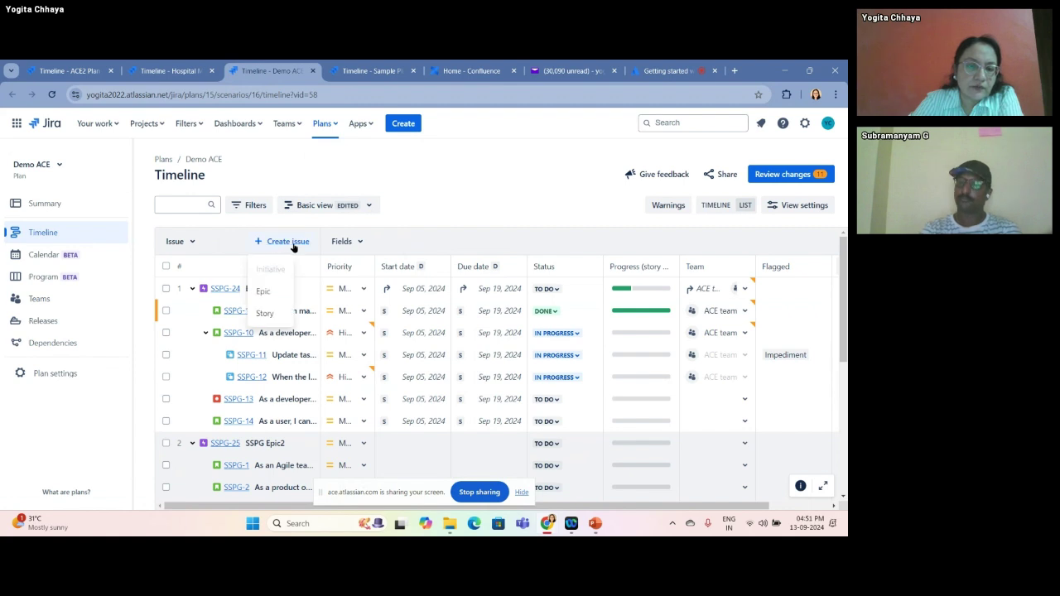
pyautogui.click(293, 246)
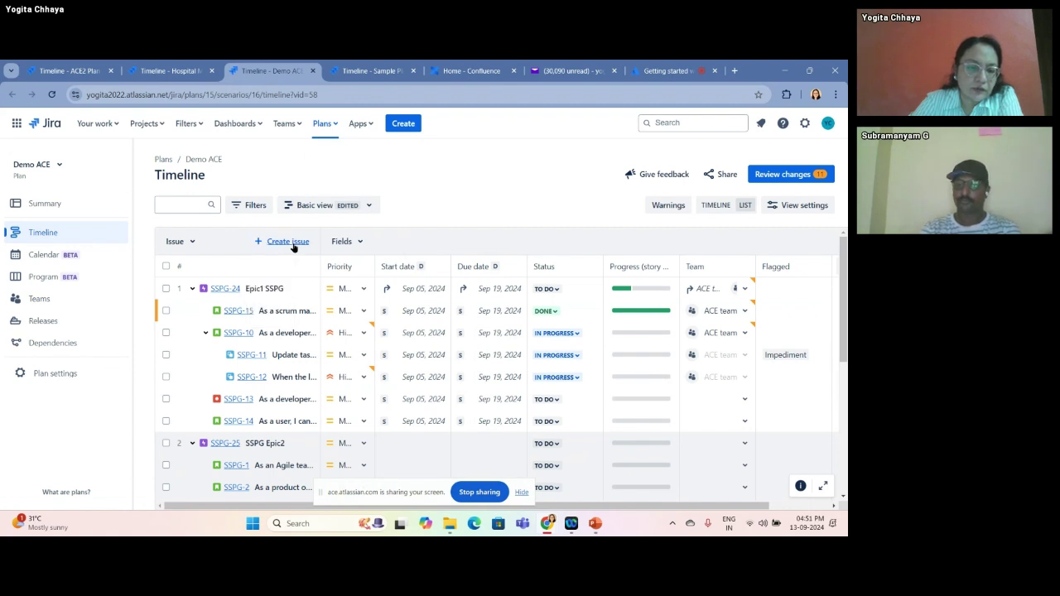
pyautogui.click(292, 246)
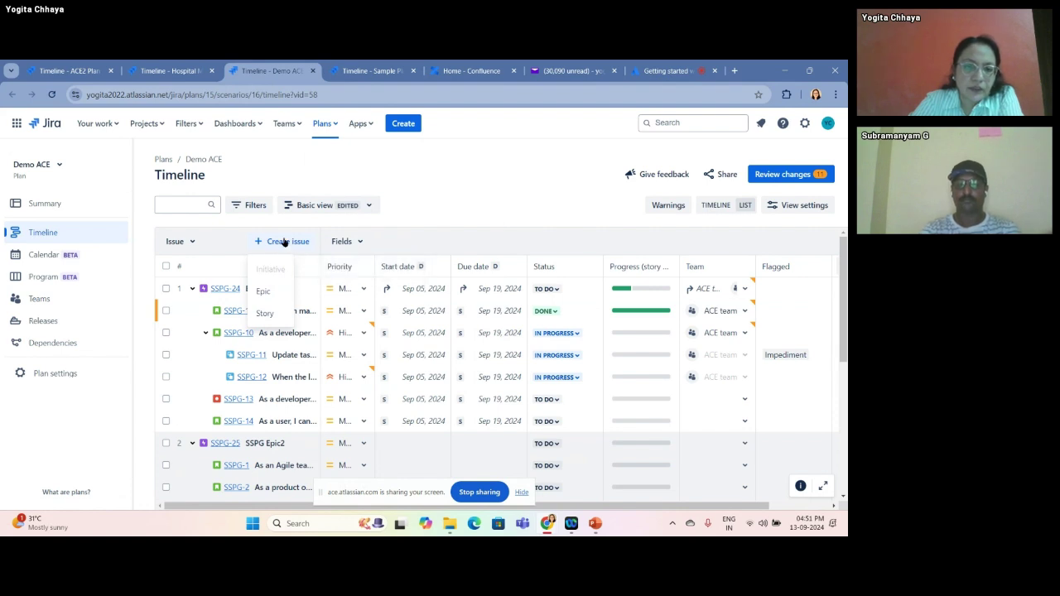
pyautogui.click(272, 292)
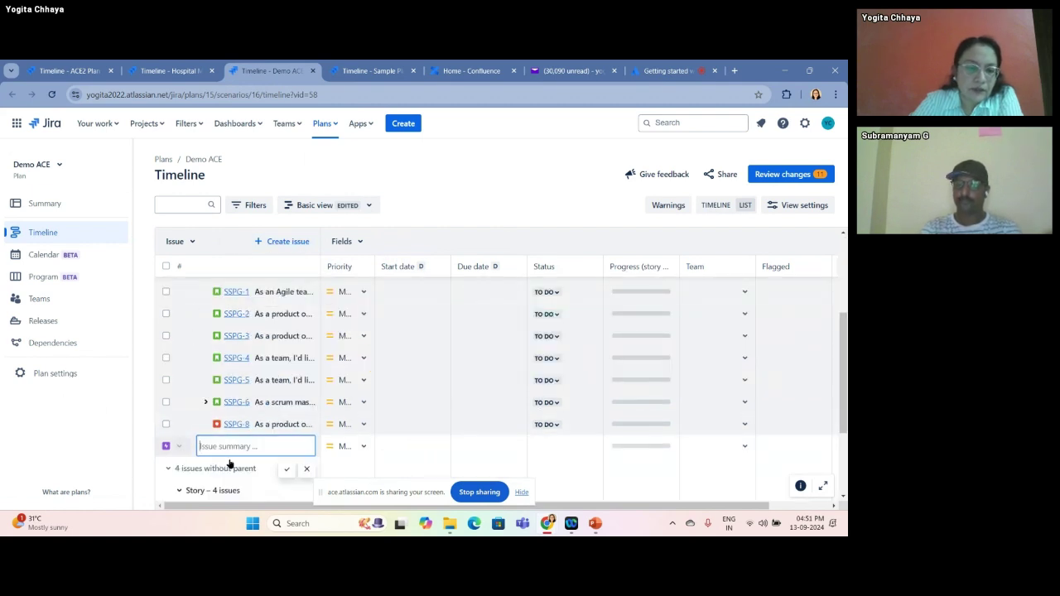
pyautogui.click(447, 184)
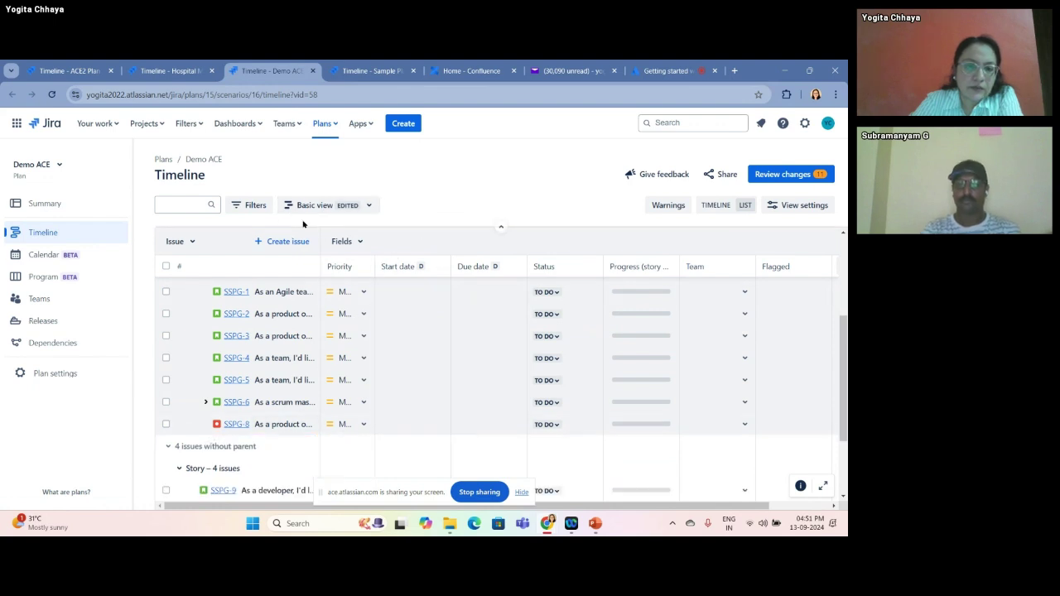
# - Switch the Demo ACE timeline from the Basic view to the Top-level view
pyautogui.click(366, 205)
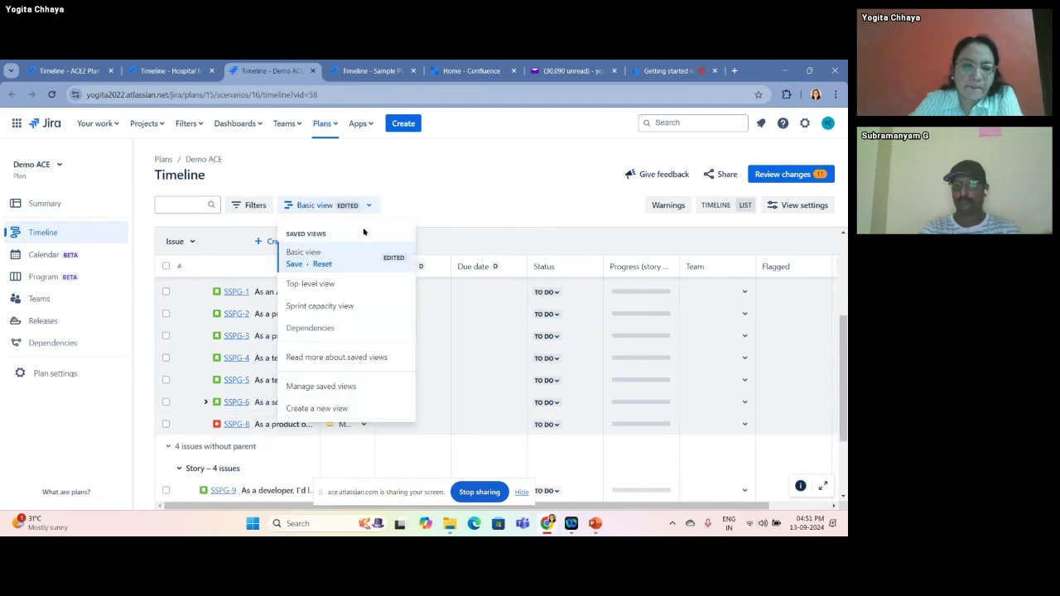
pyautogui.click(332, 288)
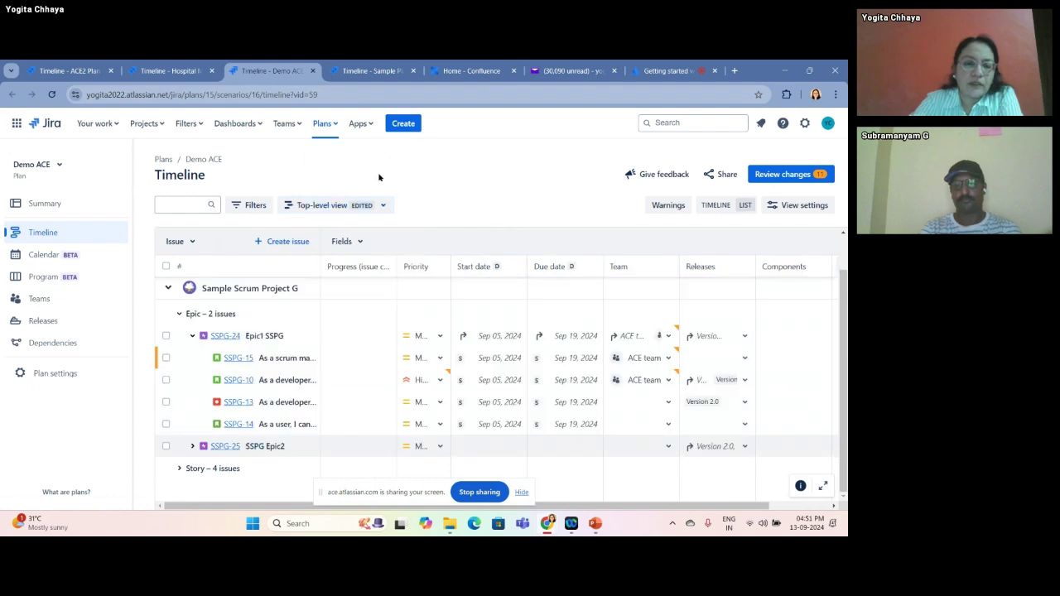
# - Create a draft initiative named Init2 in Sample Scrum Project G
pyautogui.click(278, 243)
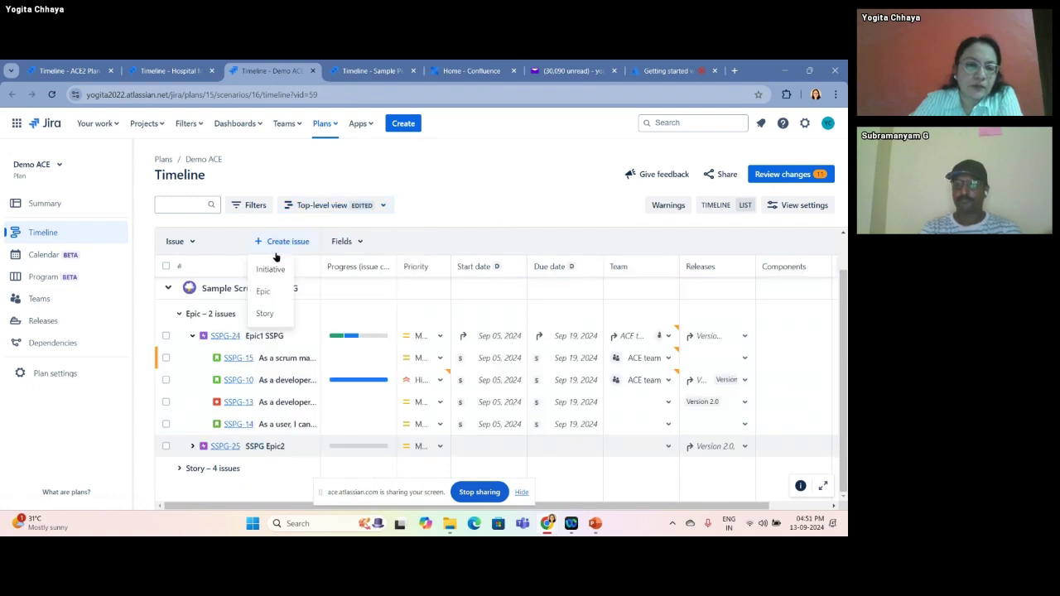
pyautogui.click(274, 271)
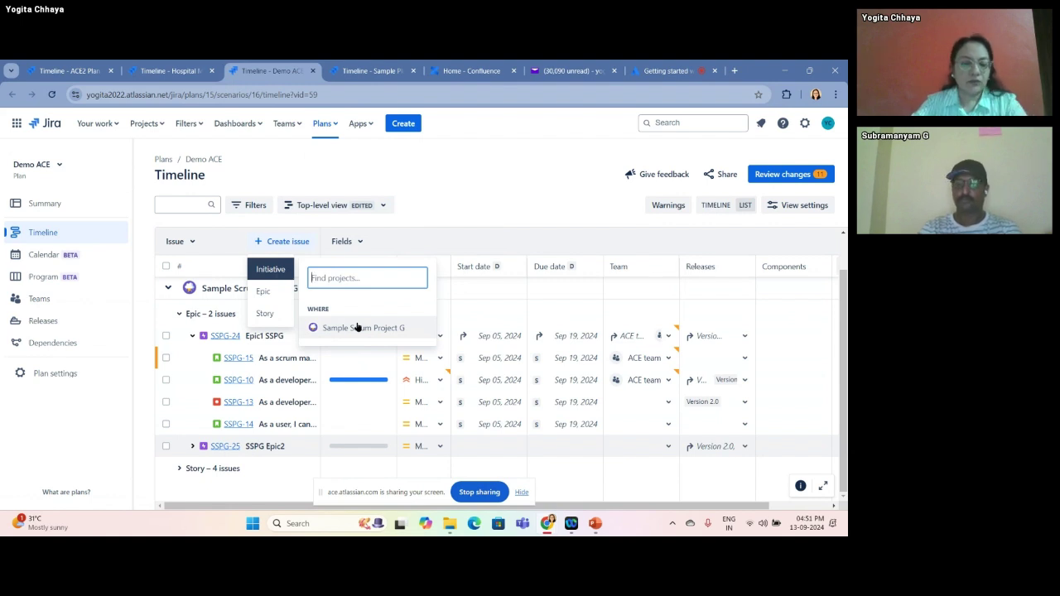
pyautogui.write('Init2')
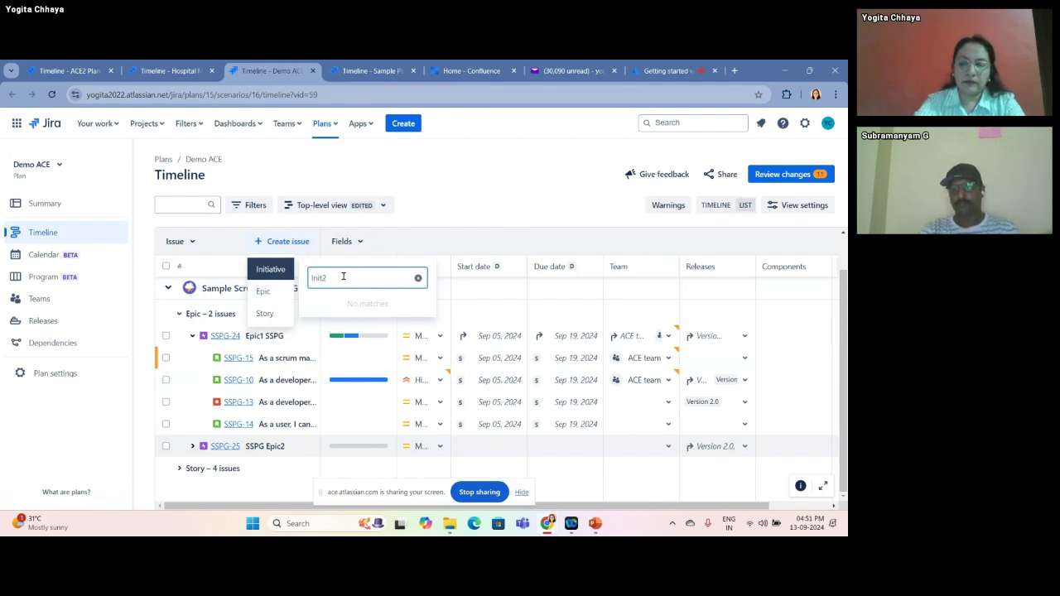
pyautogui.press('BackSpace')
pyautogui.press('BackSpace')
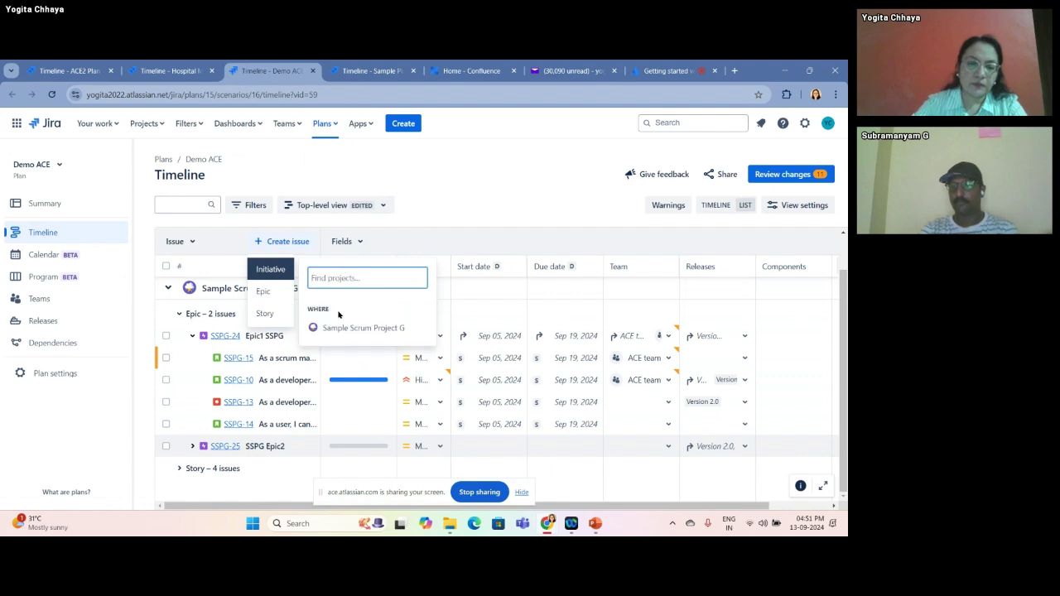
pyautogui.click(358, 328)
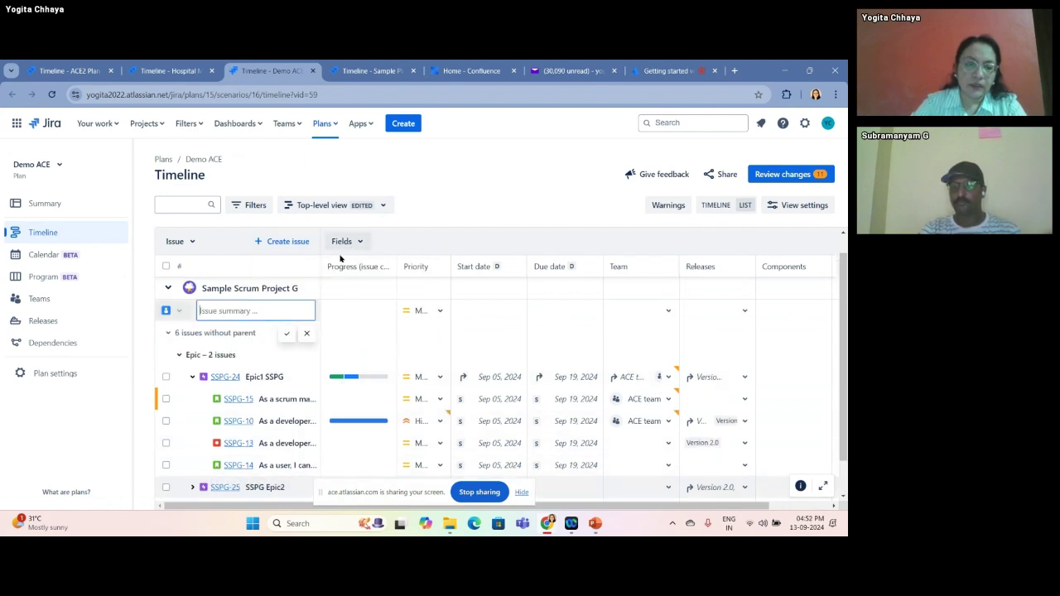
pyautogui.write('Iniu')
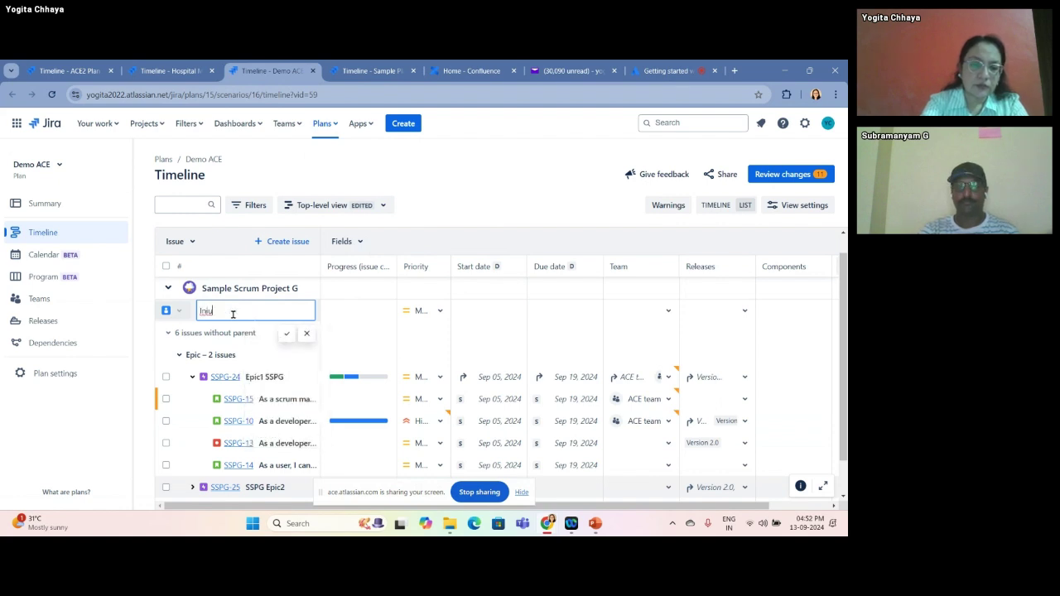
pyautogui.press('BackSpace')
pyautogui.write('t')
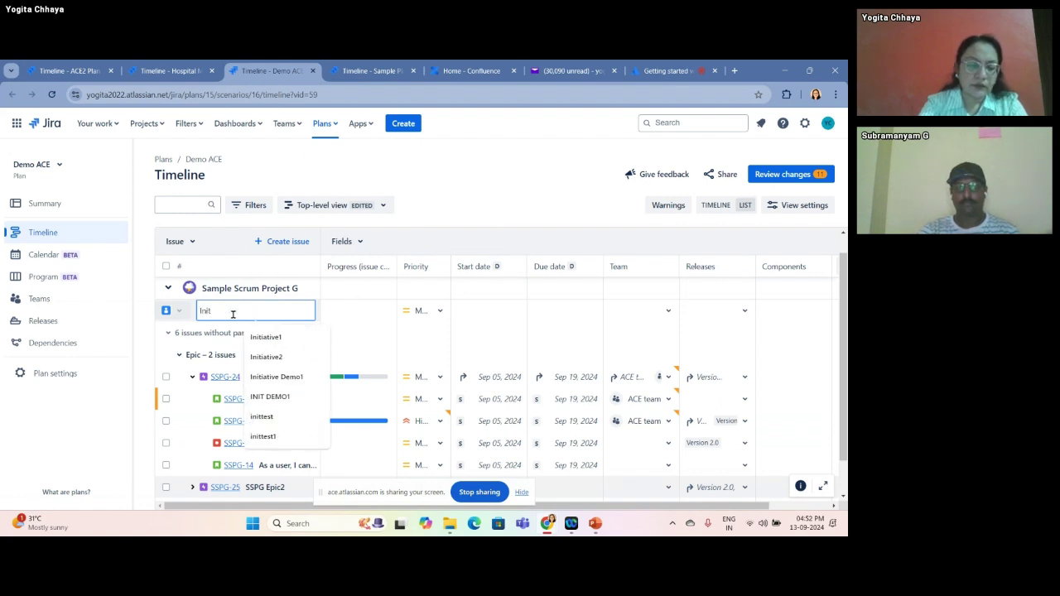
pyautogui.write('2')
pyautogui.click(285, 334)
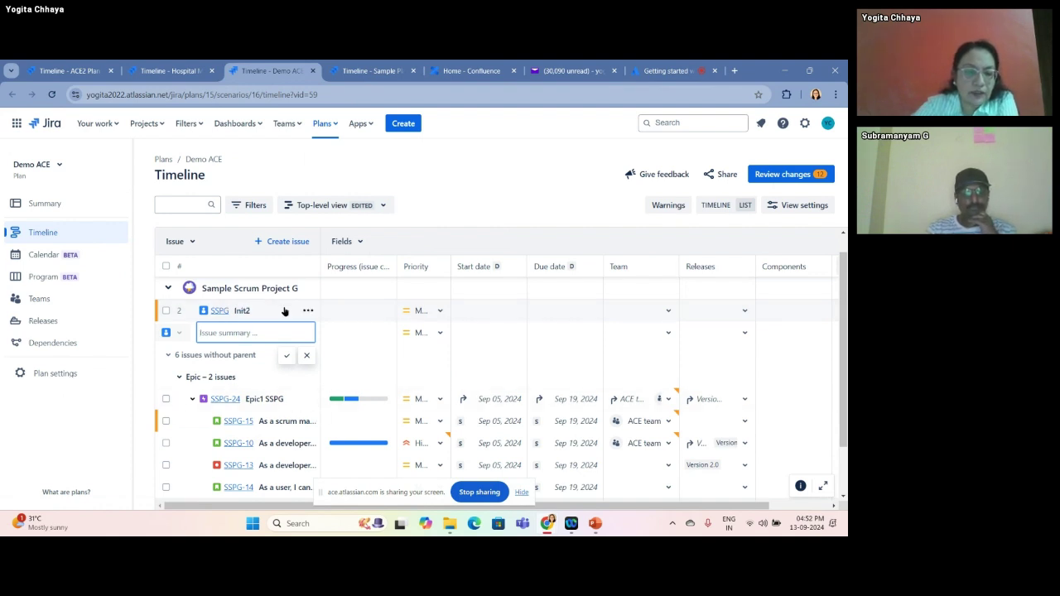
# - Check which actions are offered for the Init2 initiative and for the Epic1 SSPG epic
pyautogui.click(308, 311)
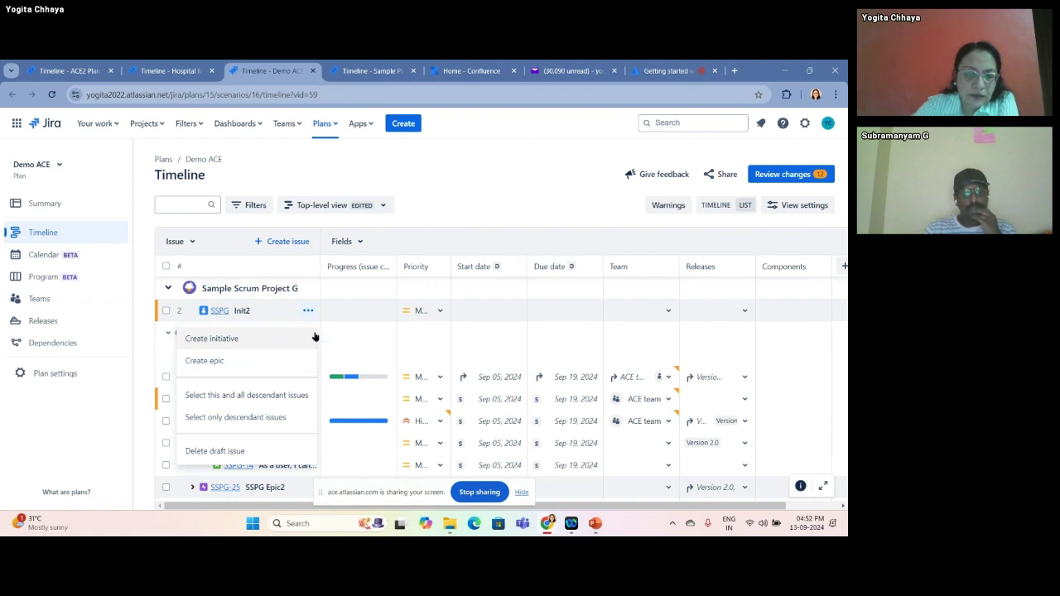
pyautogui.click(293, 308)
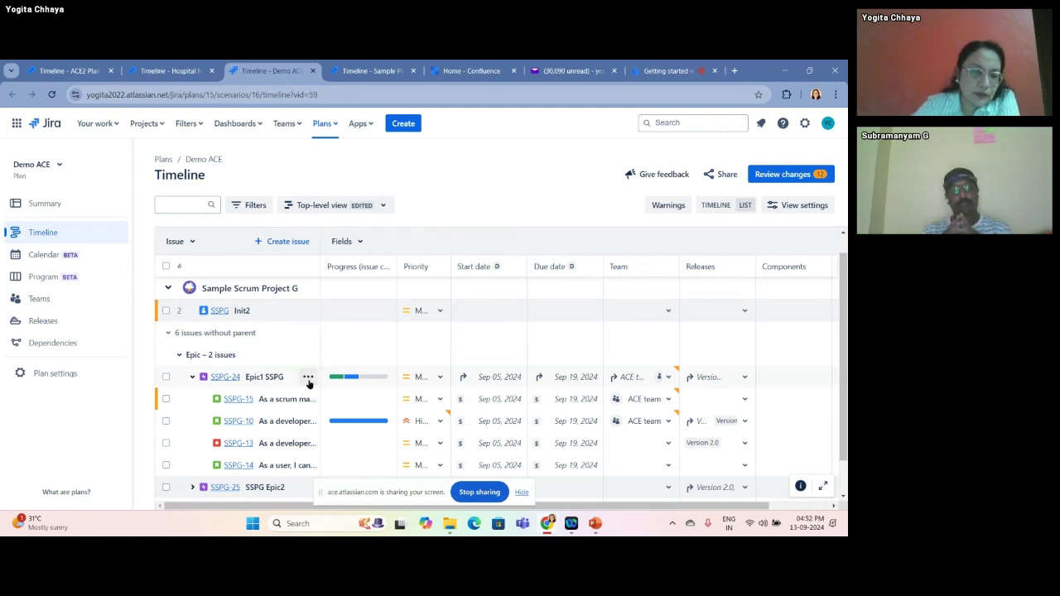
pyautogui.click(308, 378)
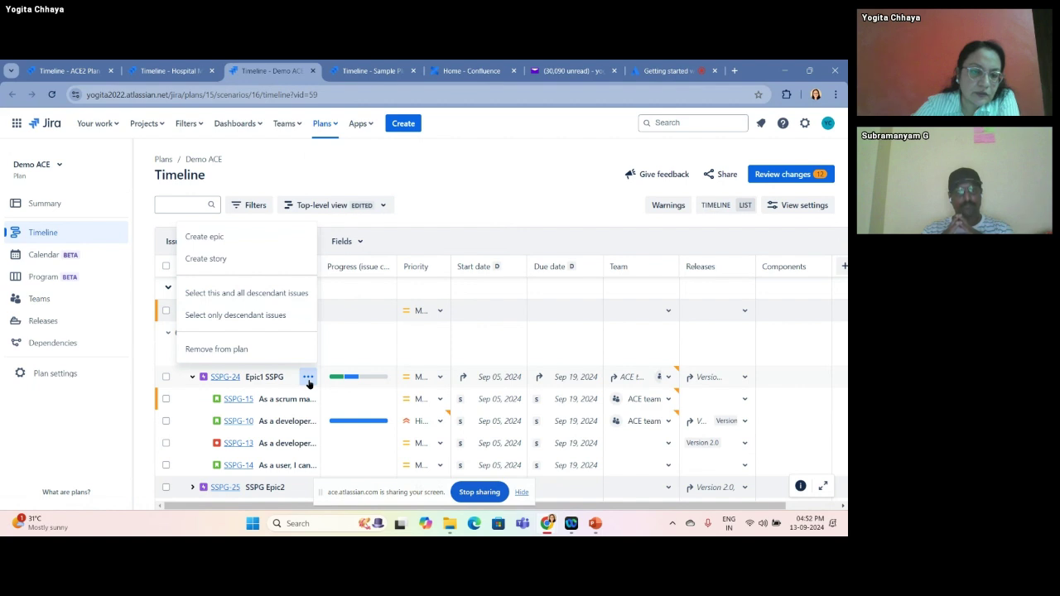
pyautogui.click(308, 379)
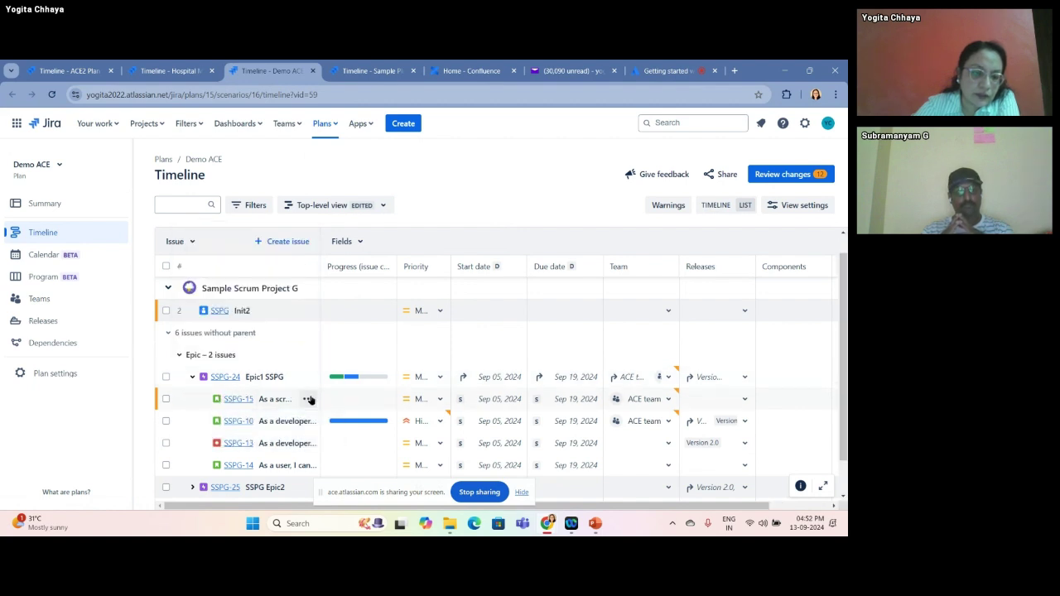
# - Start a new story beneath SSPG-15, check which issue types it can take, and discard it
pyautogui.click(309, 400)
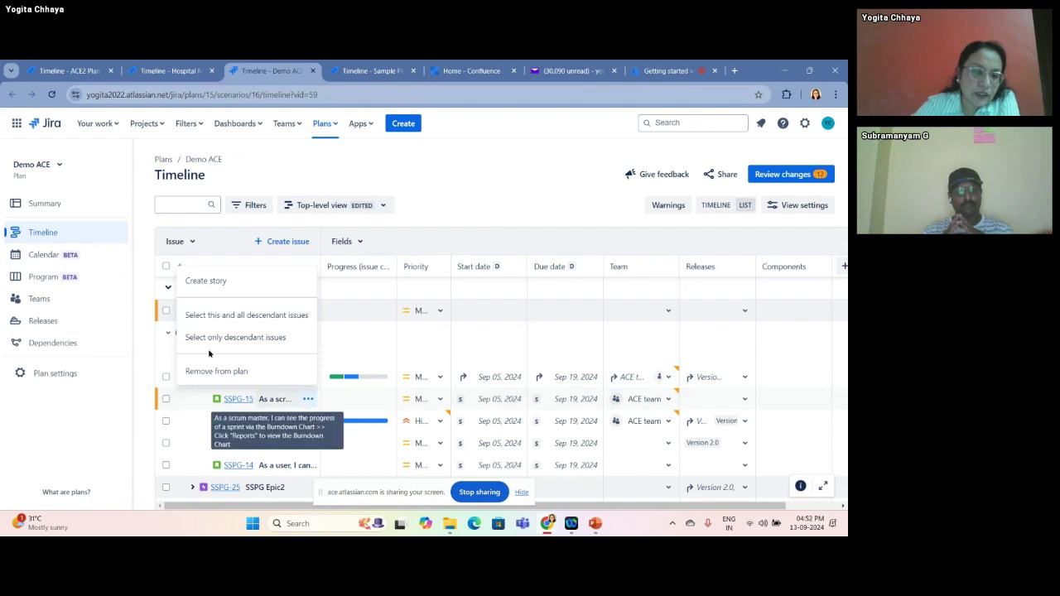
pyautogui.click(209, 281)
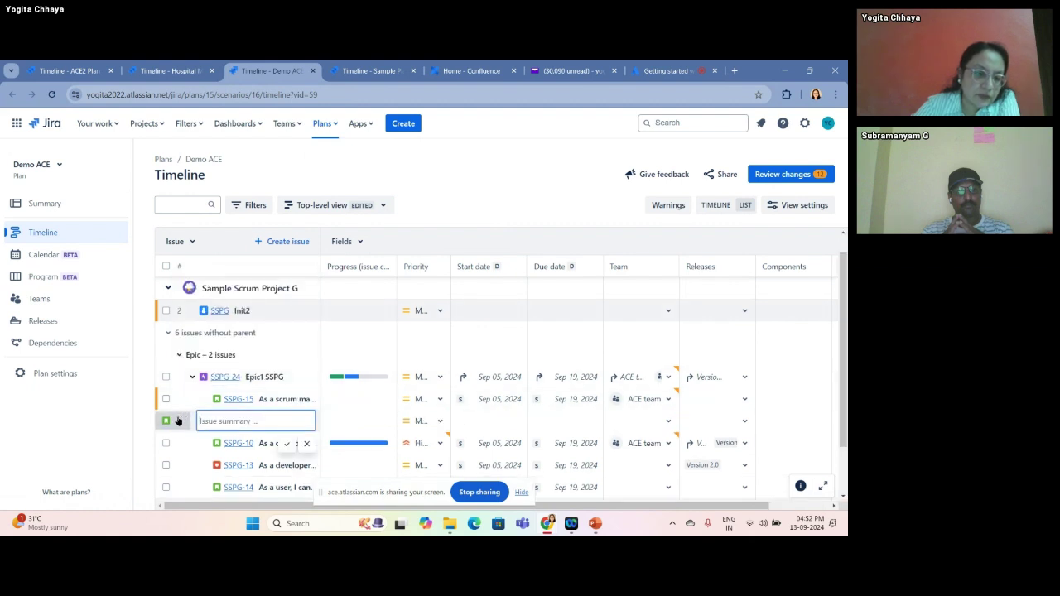
pyautogui.click(177, 421)
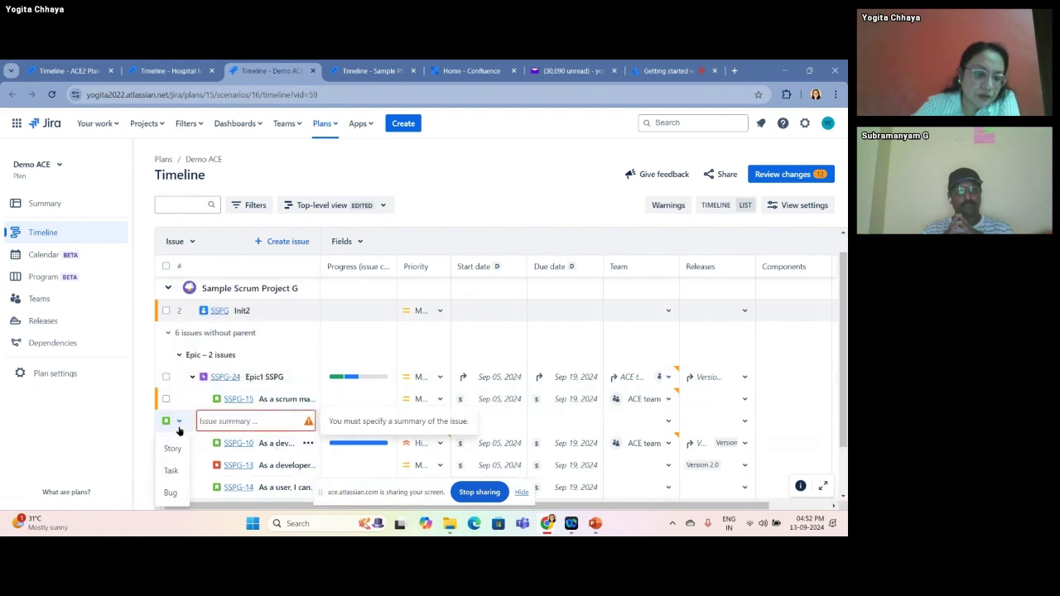
pyautogui.click(181, 422)
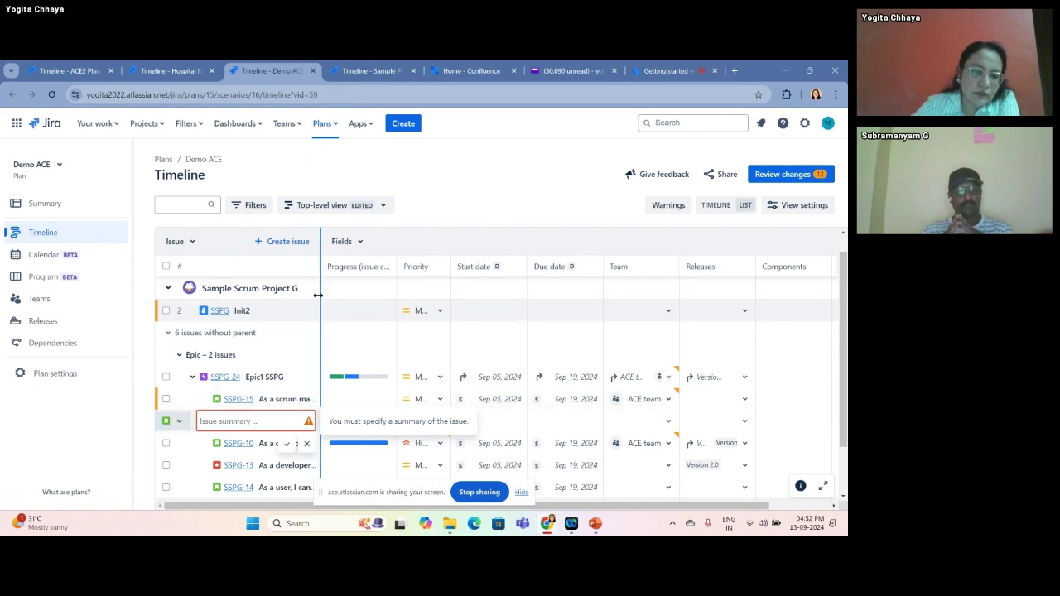
pyautogui.click(306, 444)
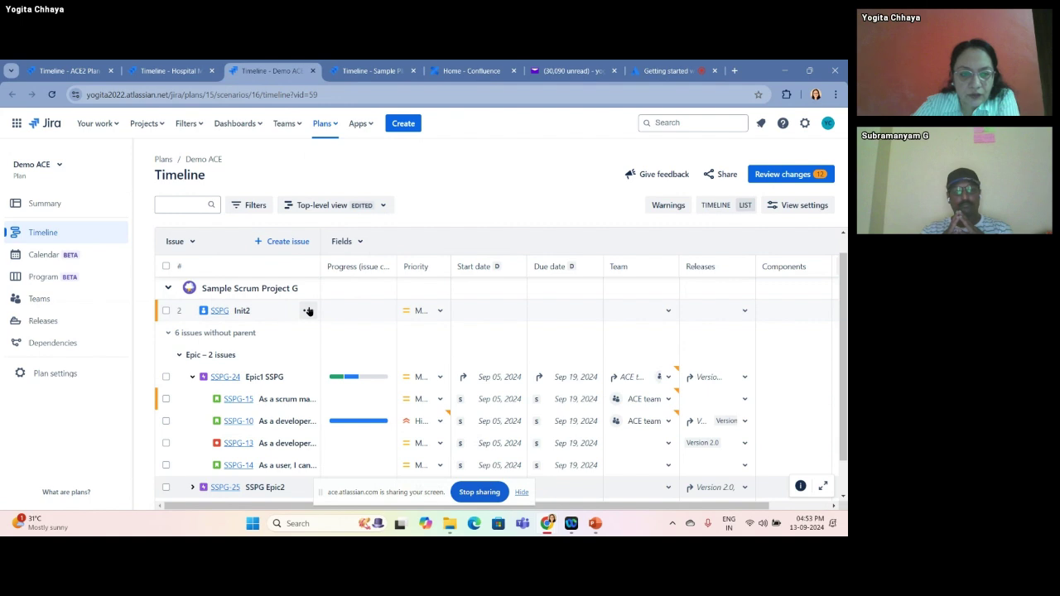
# - Delete the draft initiative Init2 from the plan
pyautogui.click(309, 311)
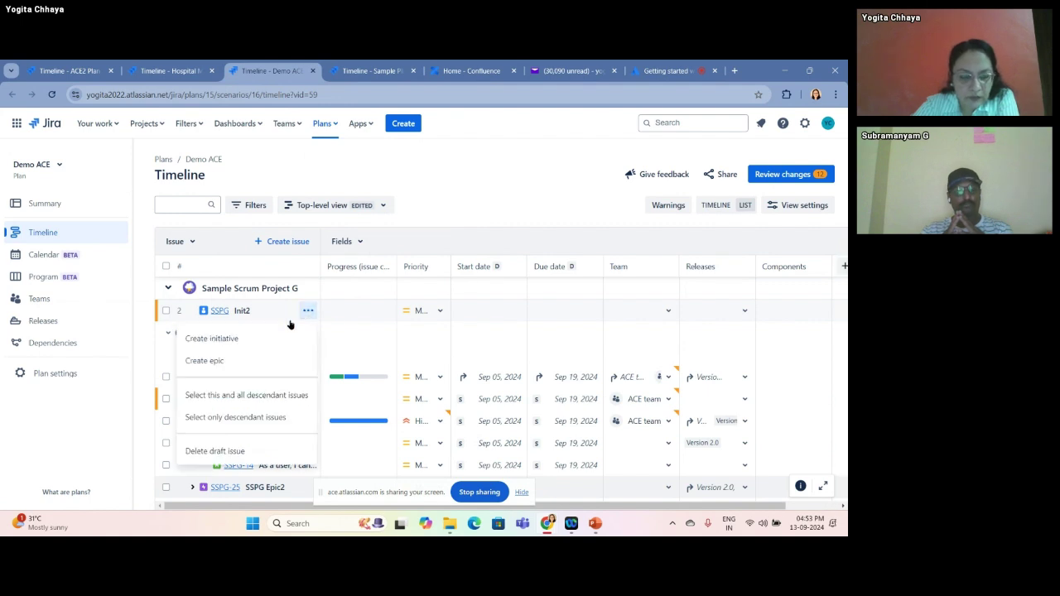
pyautogui.click(239, 451)
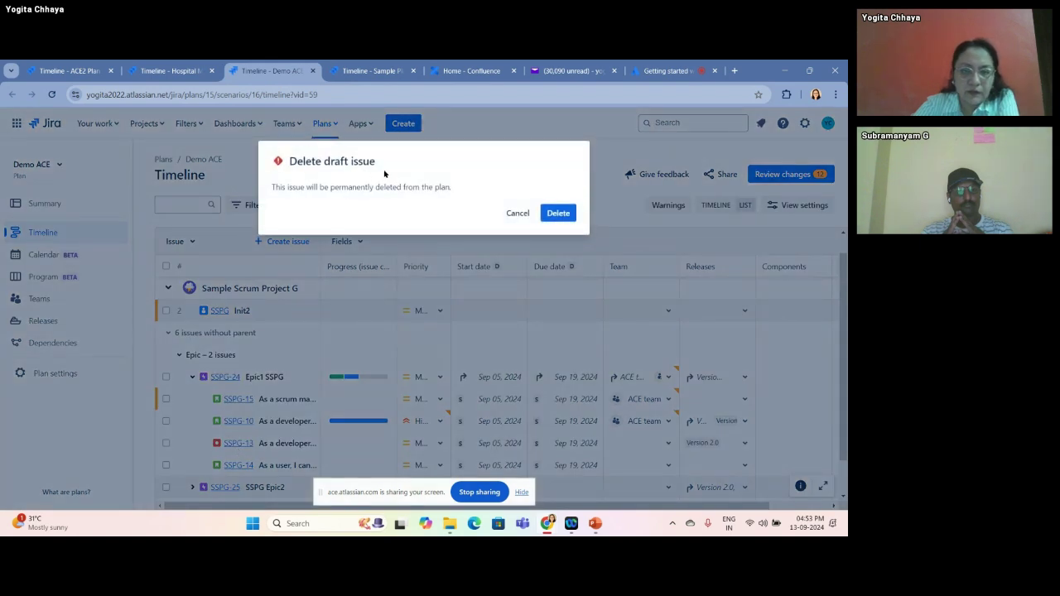
pyautogui.click(552, 213)
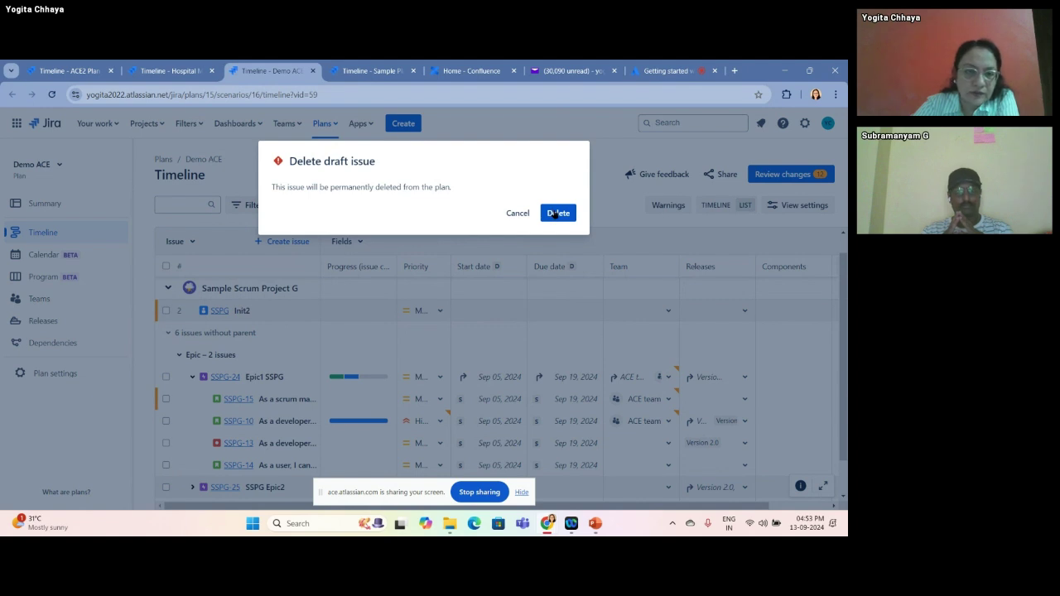
pyautogui.click(555, 213)
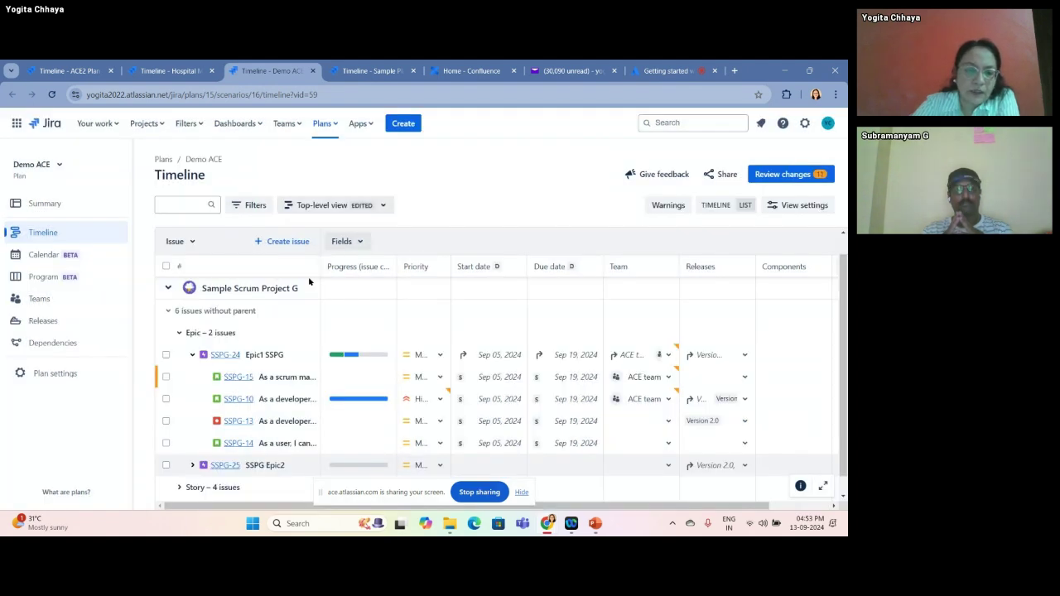
# - Filter the Demo ACE timeline to issues with Highest priority
pyautogui.moveTo(308, 354)
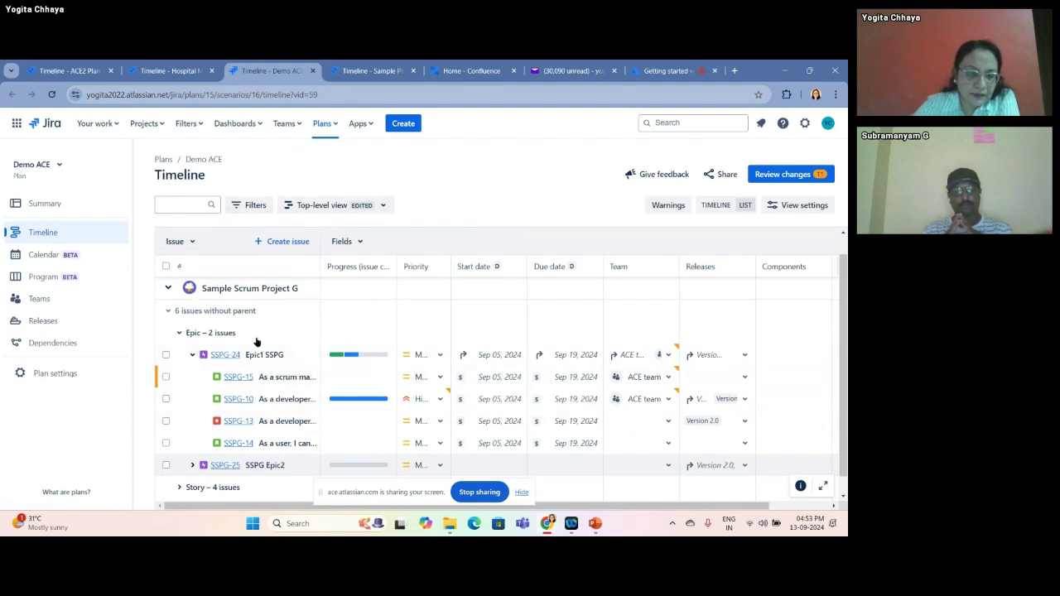
pyautogui.click(256, 205)
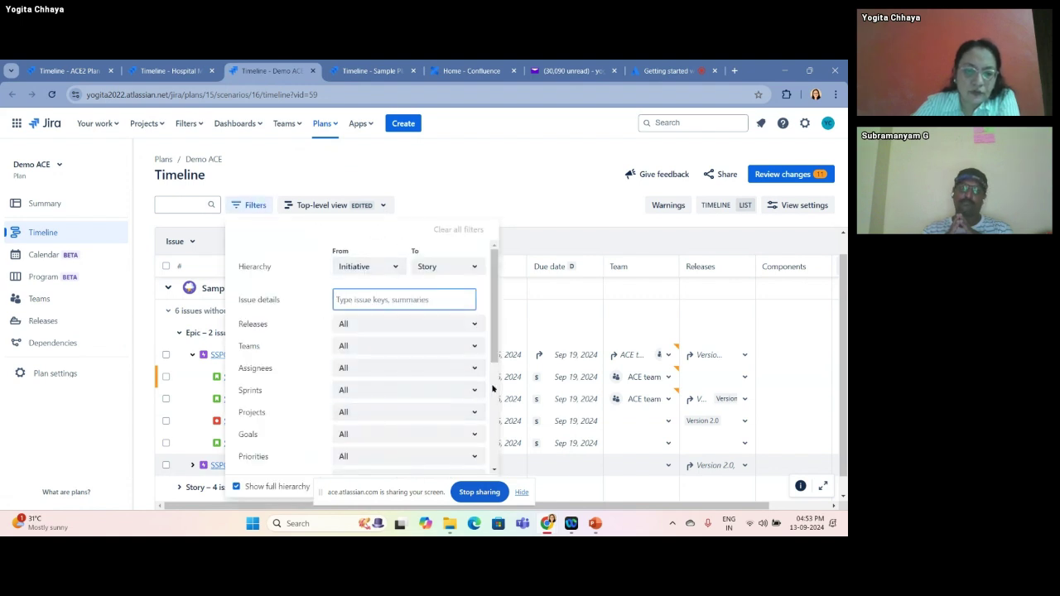
pyautogui.scroll(-1, 492, 387)
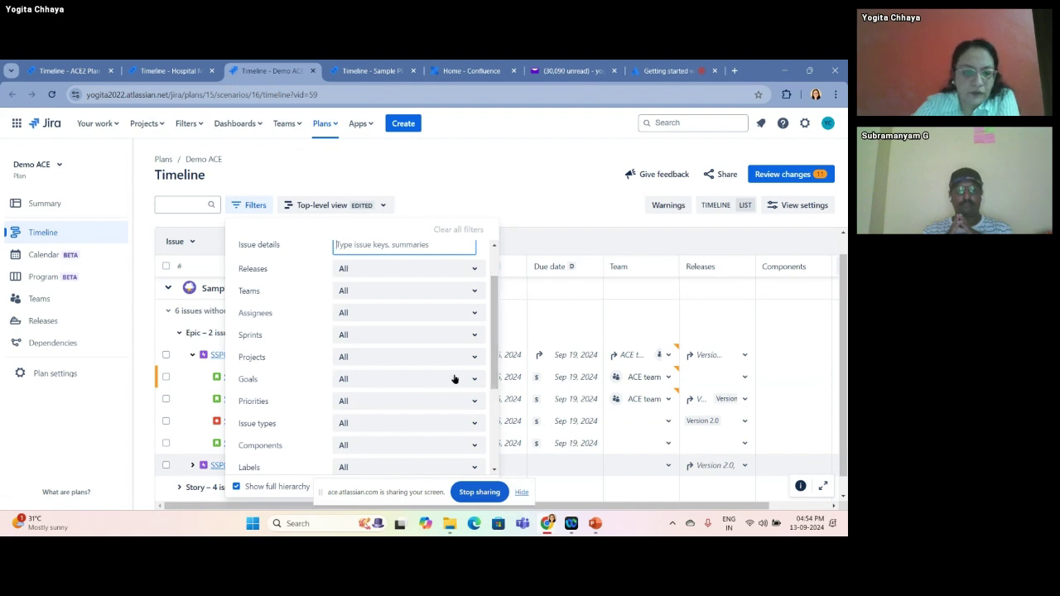
pyautogui.click(422, 406)
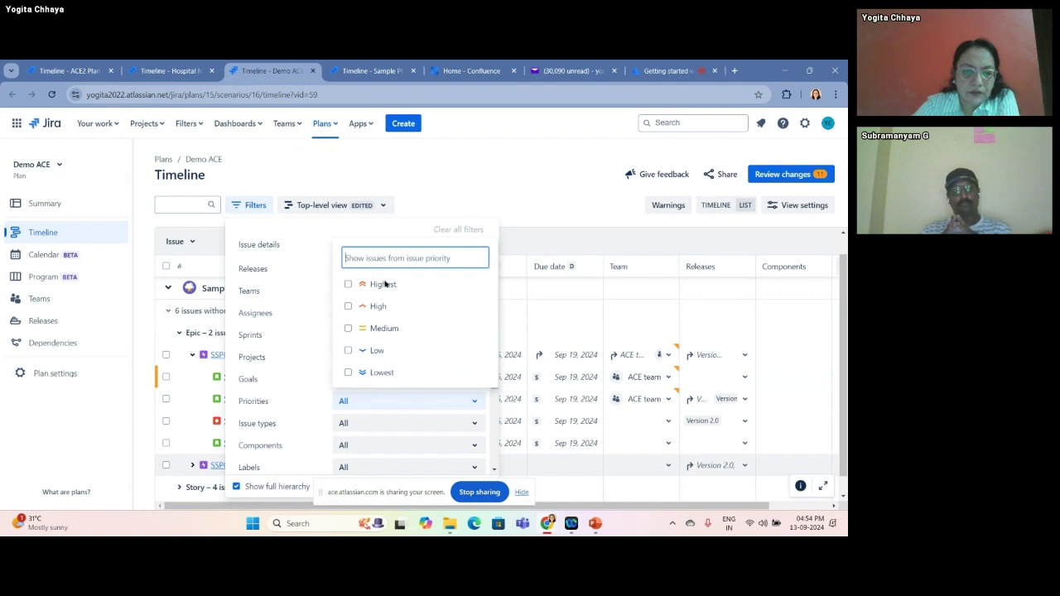
pyautogui.click(348, 284)
pyautogui.click(503, 160)
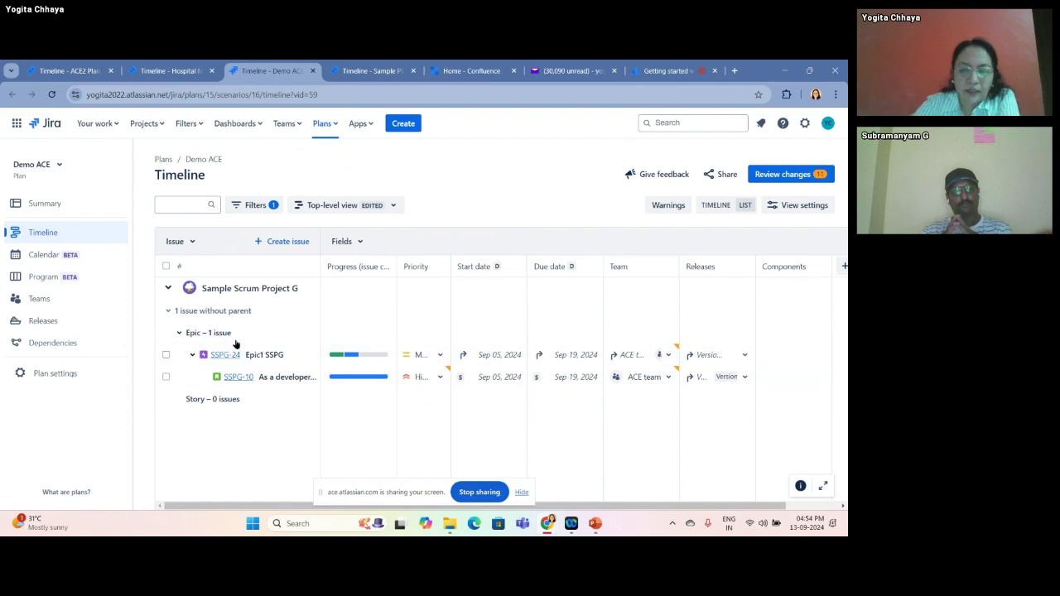
# - Clear all filters on the Demo ACE timeline
pyautogui.click(247, 206)
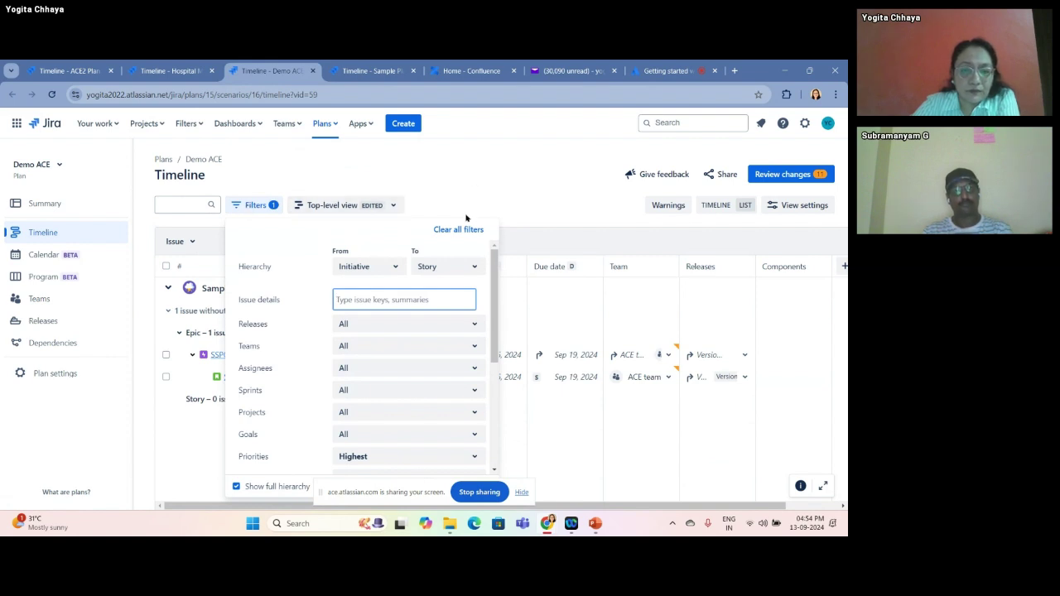
pyautogui.click(446, 229)
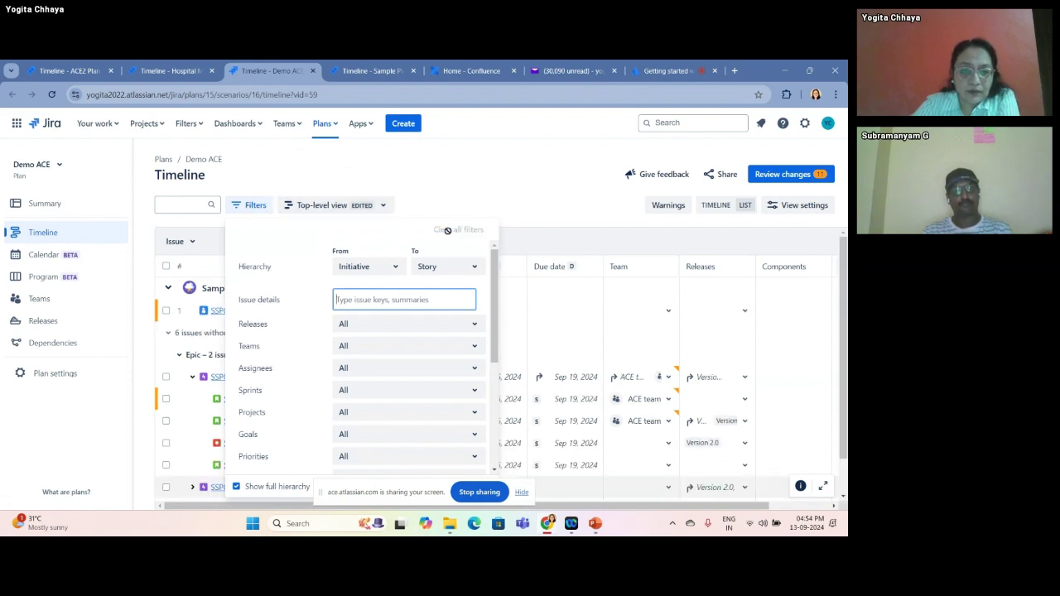
pyautogui.click(439, 181)
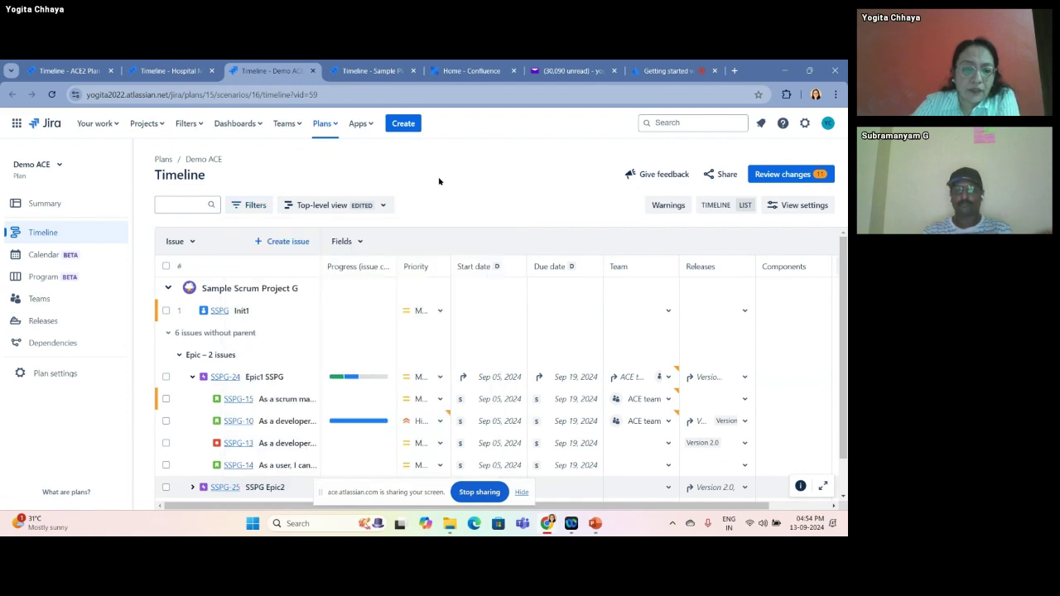
# - Reset the edited Top-level view to its saved configuration
pyautogui.click(383, 206)
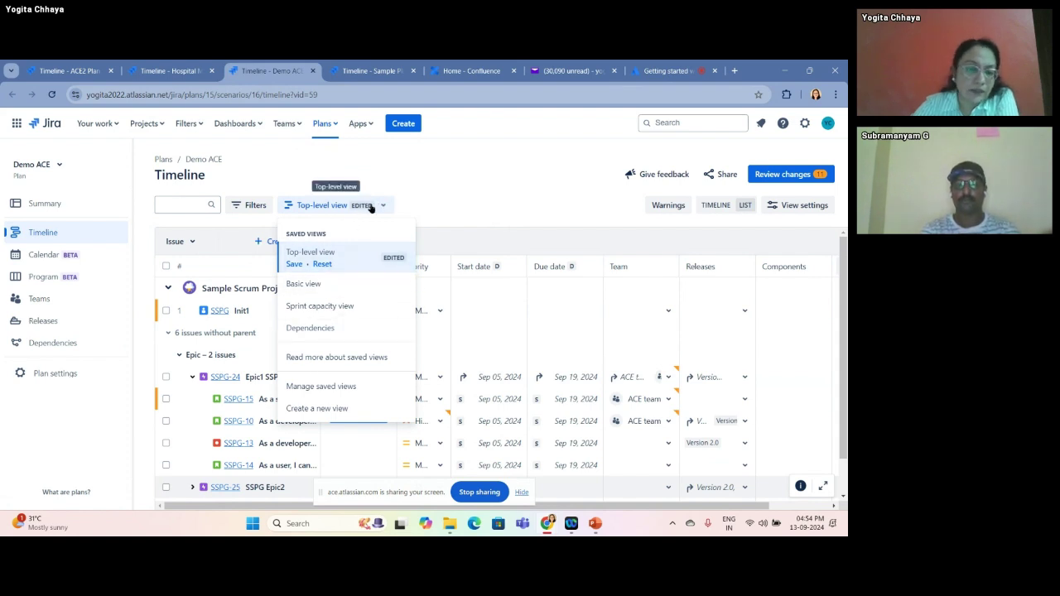
pyautogui.click(323, 264)
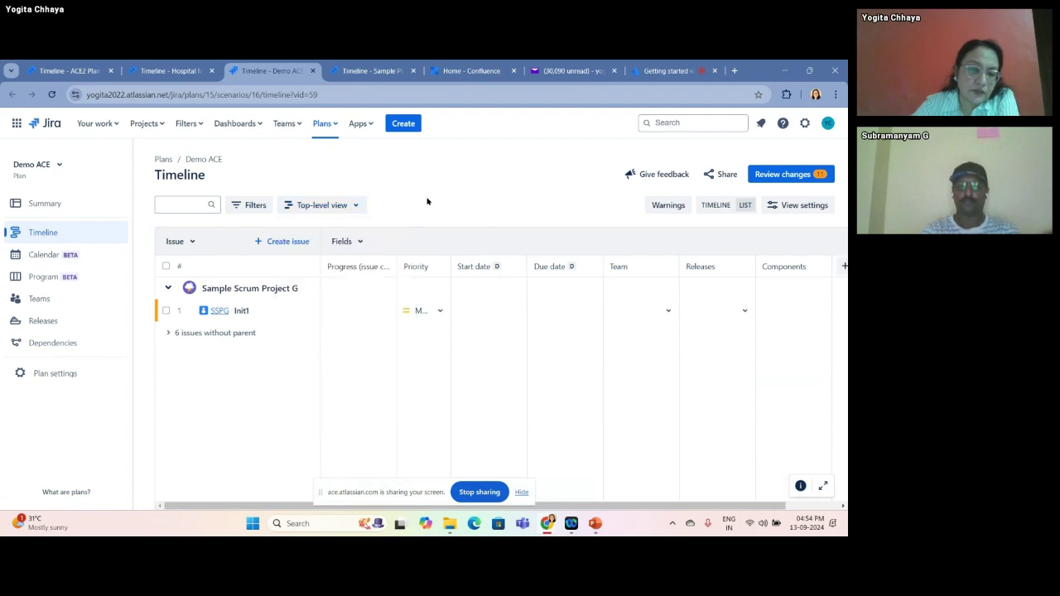
# - Check the list of saved views and the Top-level view's sorting and grouping settings
pyautogui.click(350, 208)
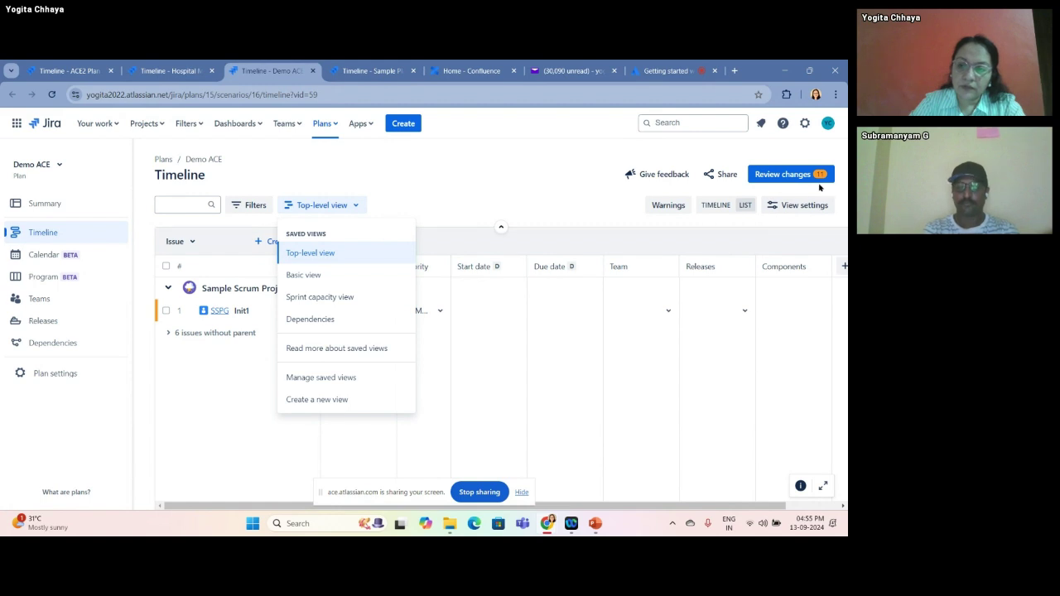
pyautogui.click(804, 205)
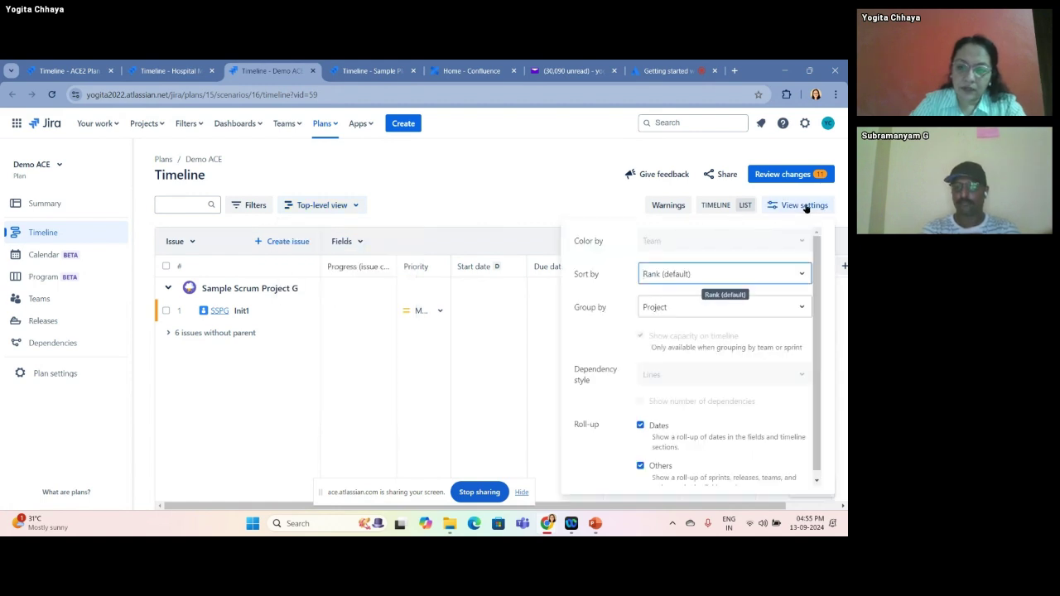
pyautogui.click(451, 179)
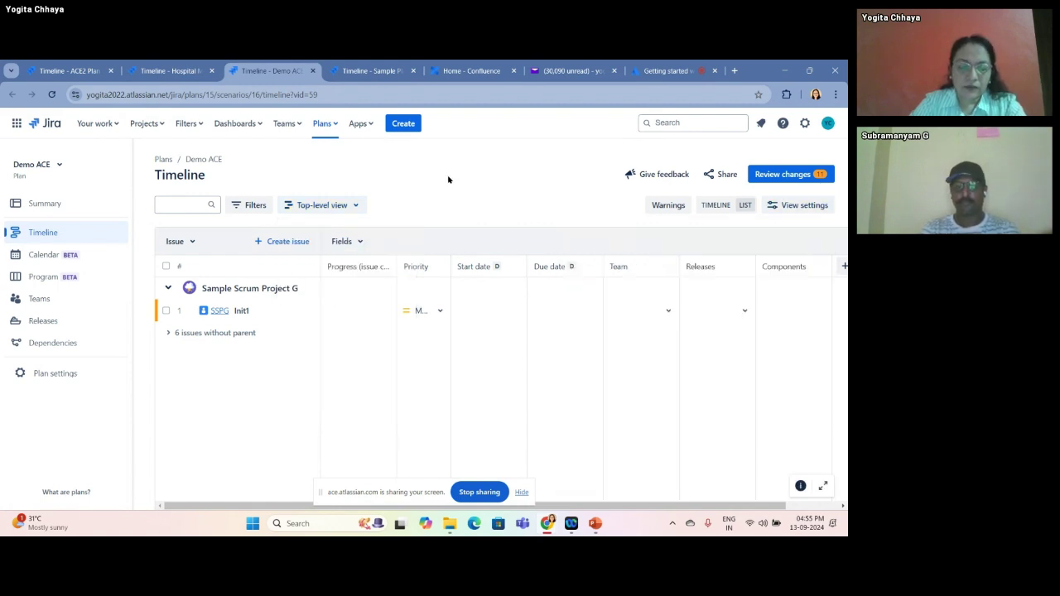
# - Display the Demo ACE timeline in the Sprint capacity view, and switch it to the Basic view
pyautogui.click(356, 205)
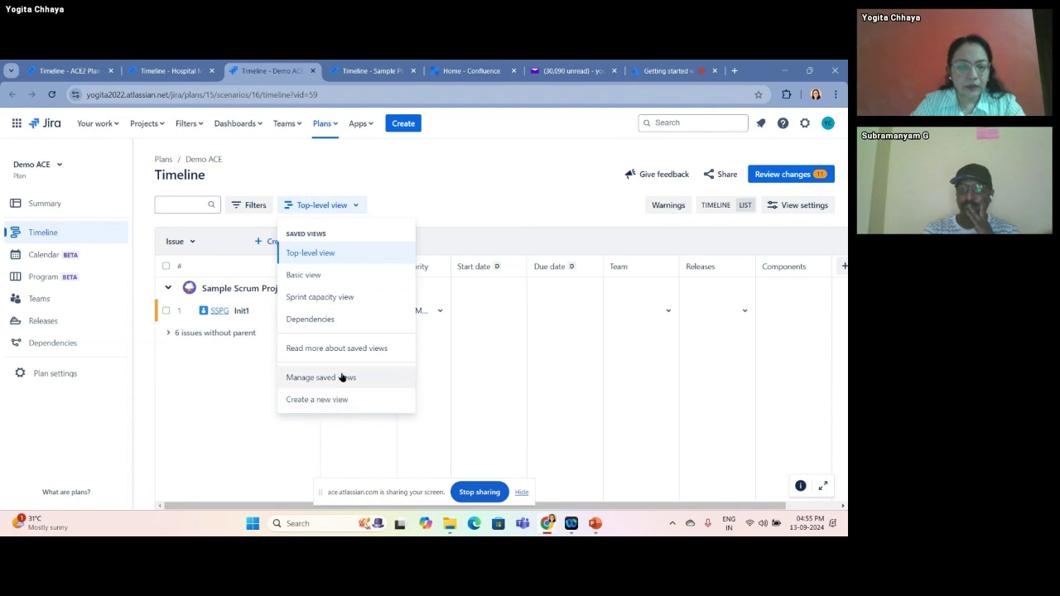
pyautogui.click(330, 296)
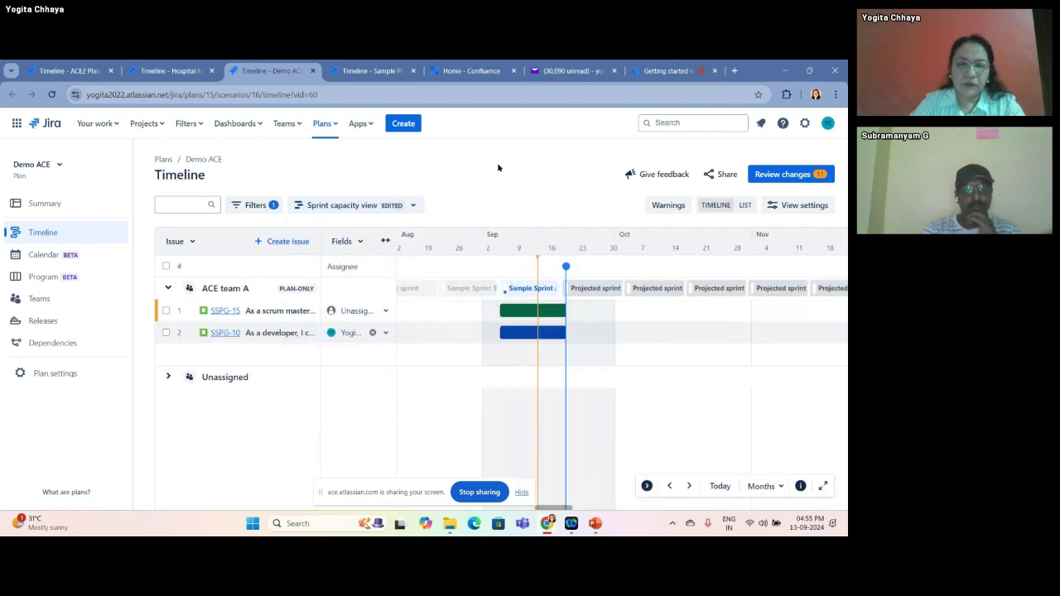
pyautogui.click(412, 205)
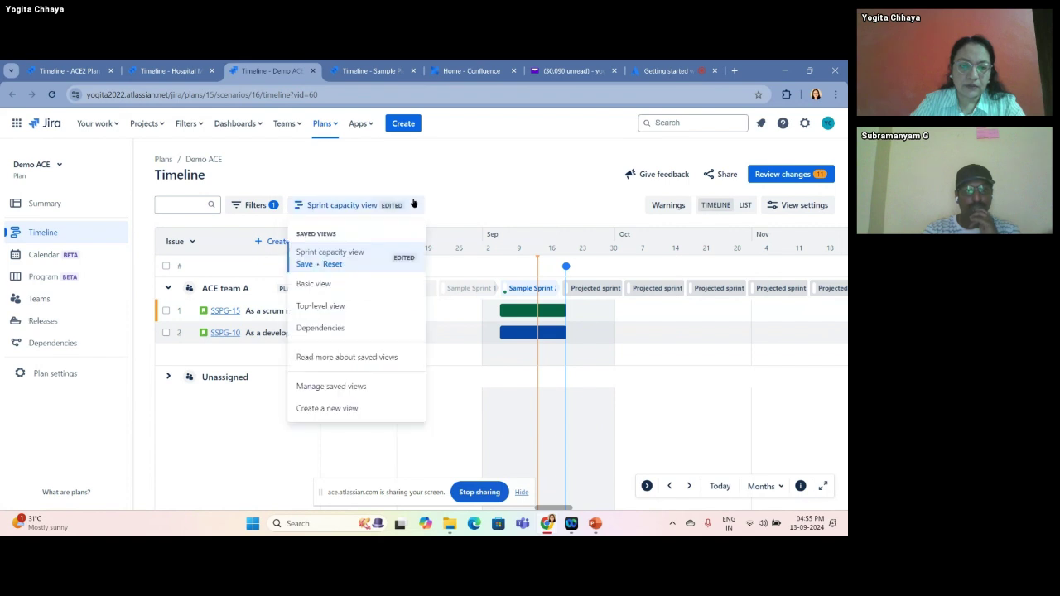
pyautogui.click(348, 290)
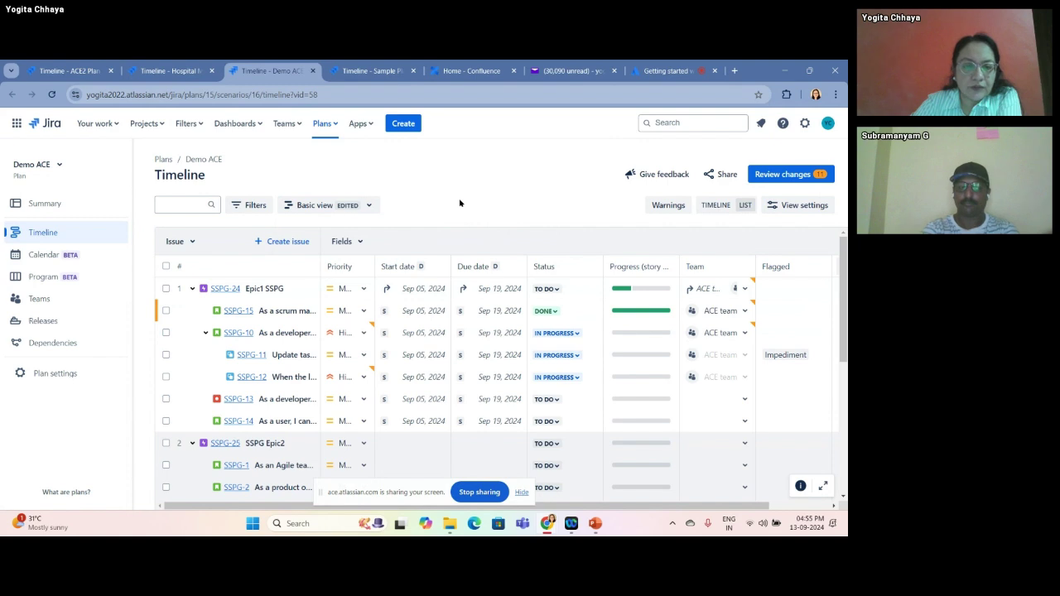
# - Review the Basic view's save options and its sort, group and roll-up settings
pyautogui.click(372, 207)
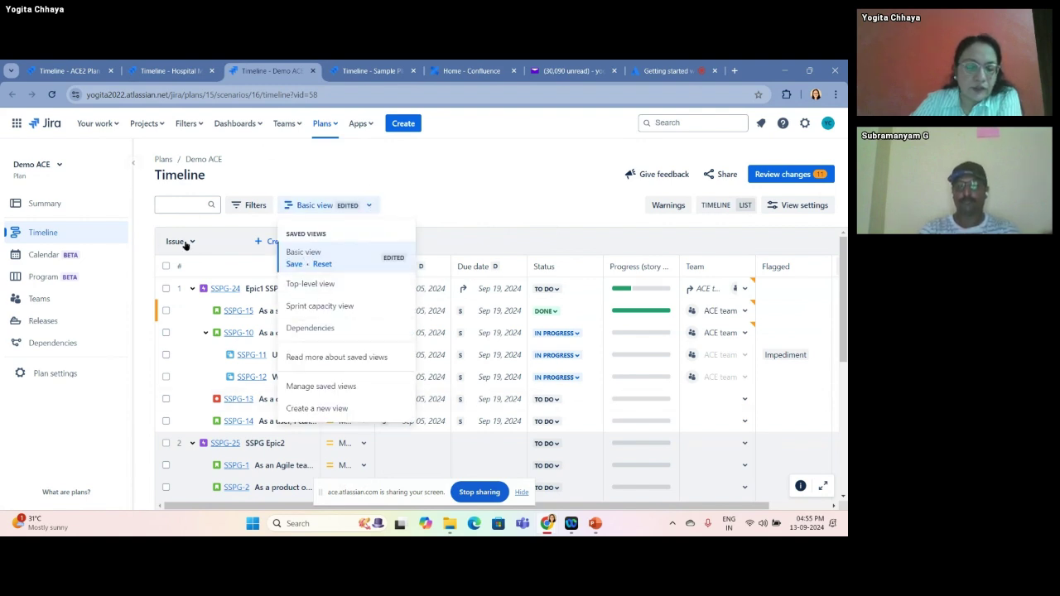
pyautogui.click(789, 207)
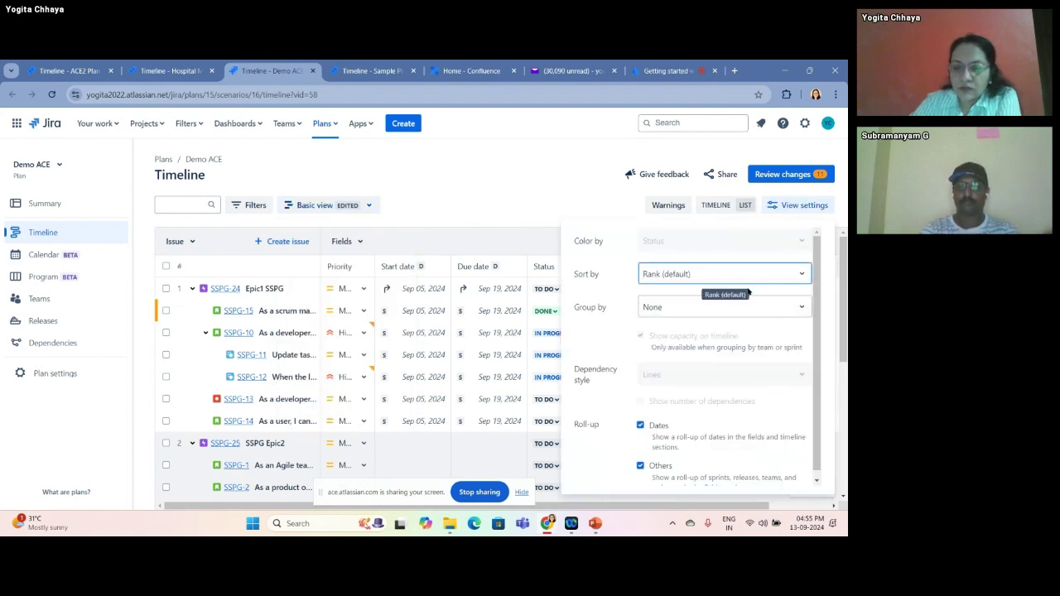
pyautogui.click(479, 185)
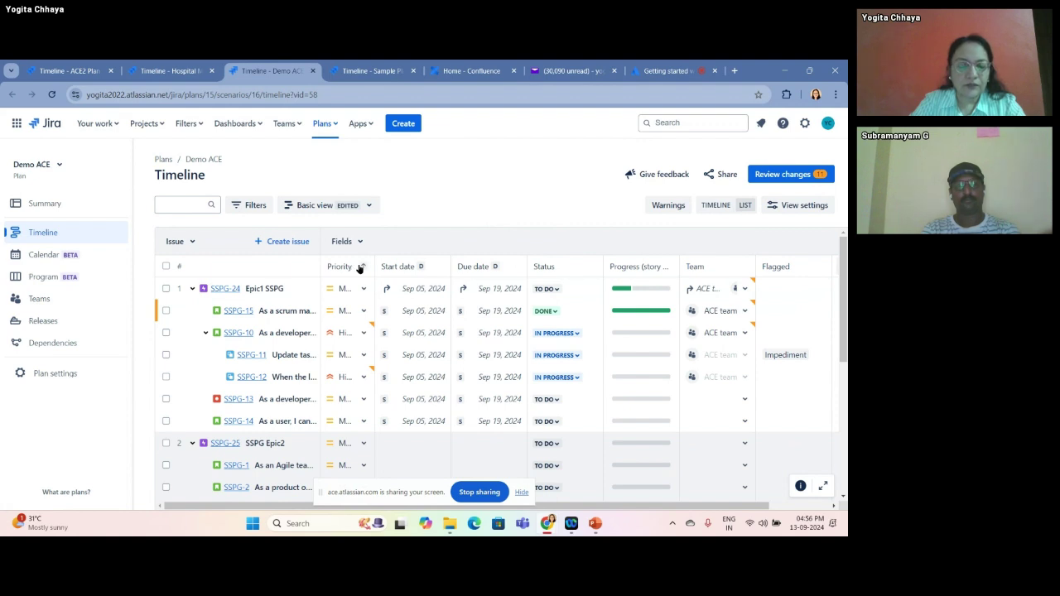
# - Sort the Basic view's issues by Priority in descending order
pyautogui.click(361, 267)
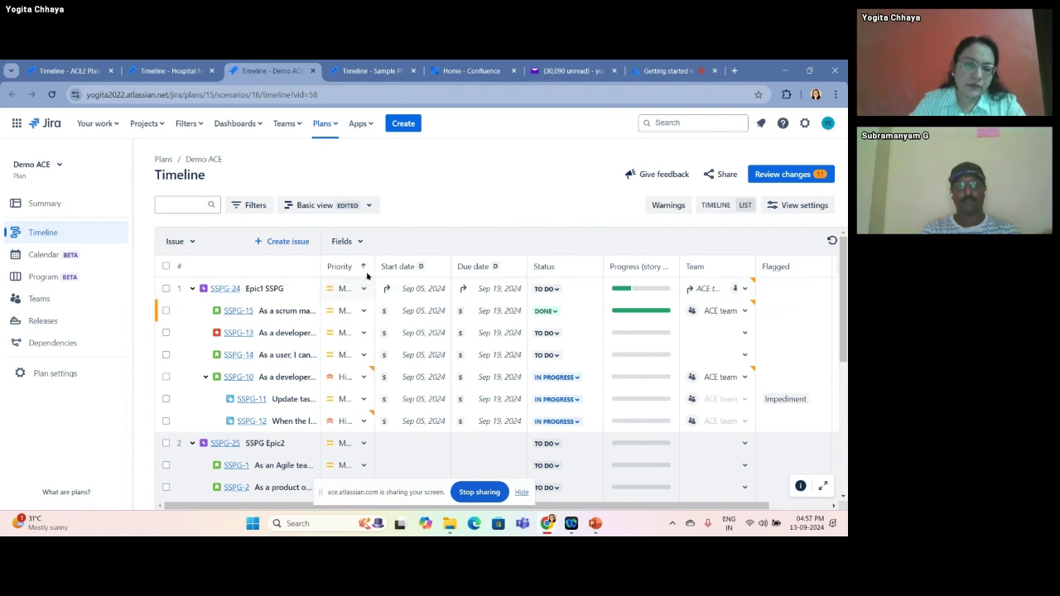
pyautogui.click(361, 266)
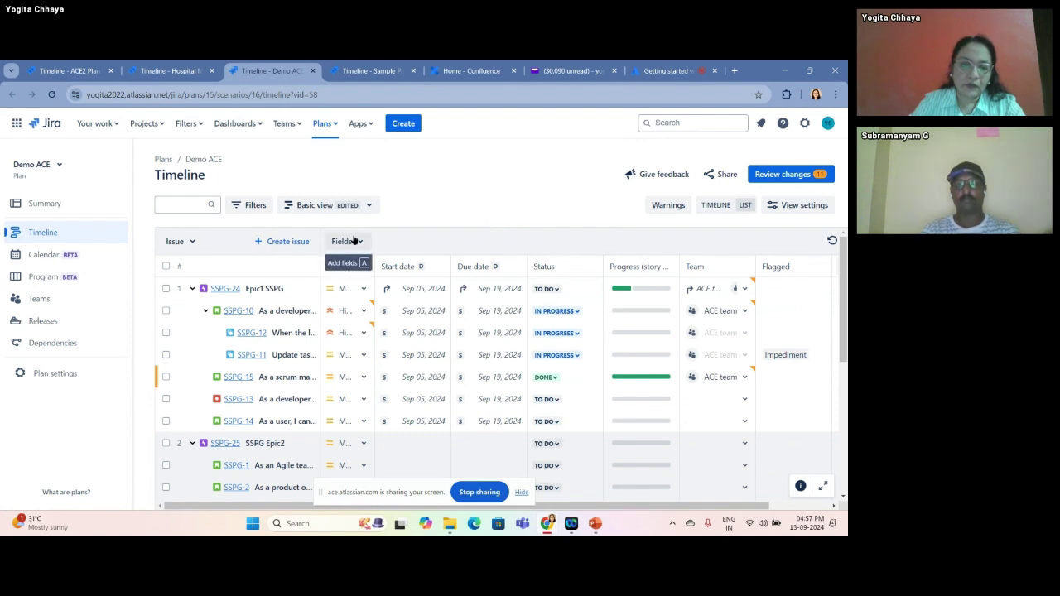
# - Review the fields shown in the Basic view and search the available fields for Flagged
pyautogui.click(352, 241)
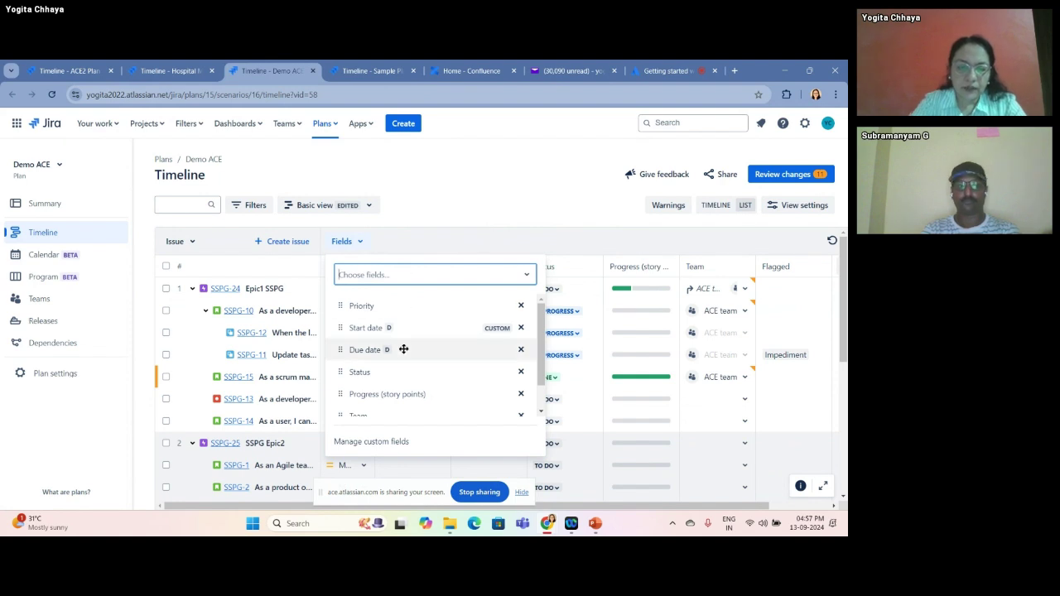
pyautogui.scroll(-2, 404, 348)
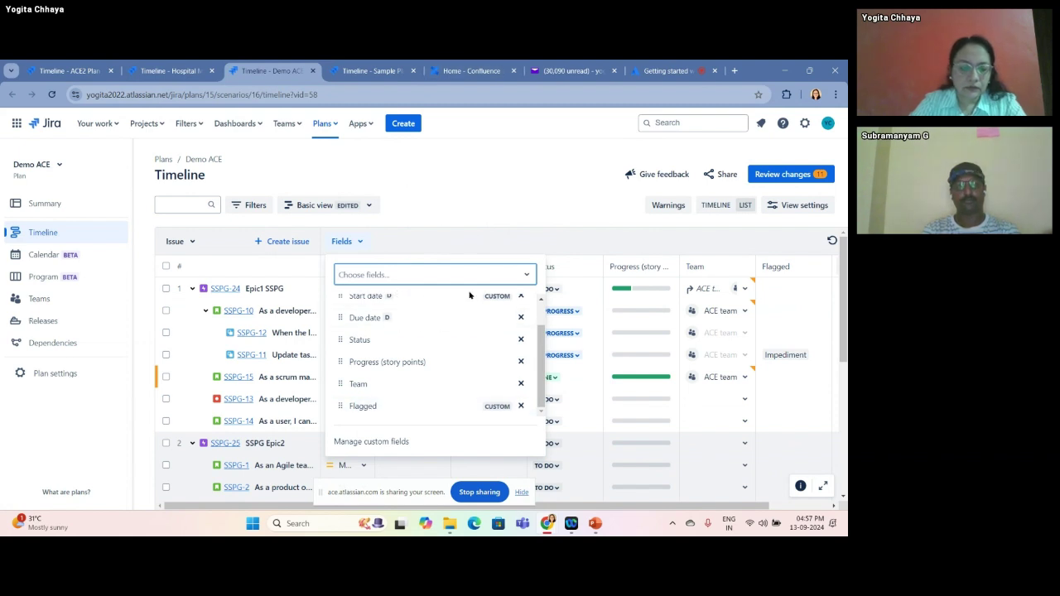
pyautogui.write('f')
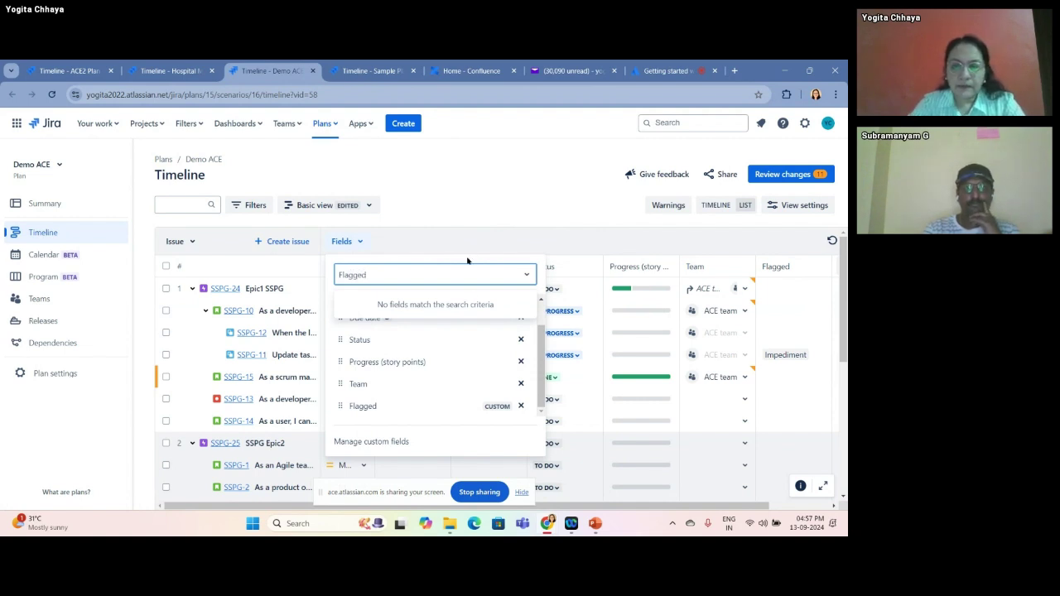
pyautogui.press('BackSpace')
pyautogui.press('BackSpace')
pyautogui.press('BackSpace')
pyautogui.press('BackSpace')
pyautogui.press('BackSpace')
pyautogui.press('BackSpace')
pyautogui.press('BackSpace')
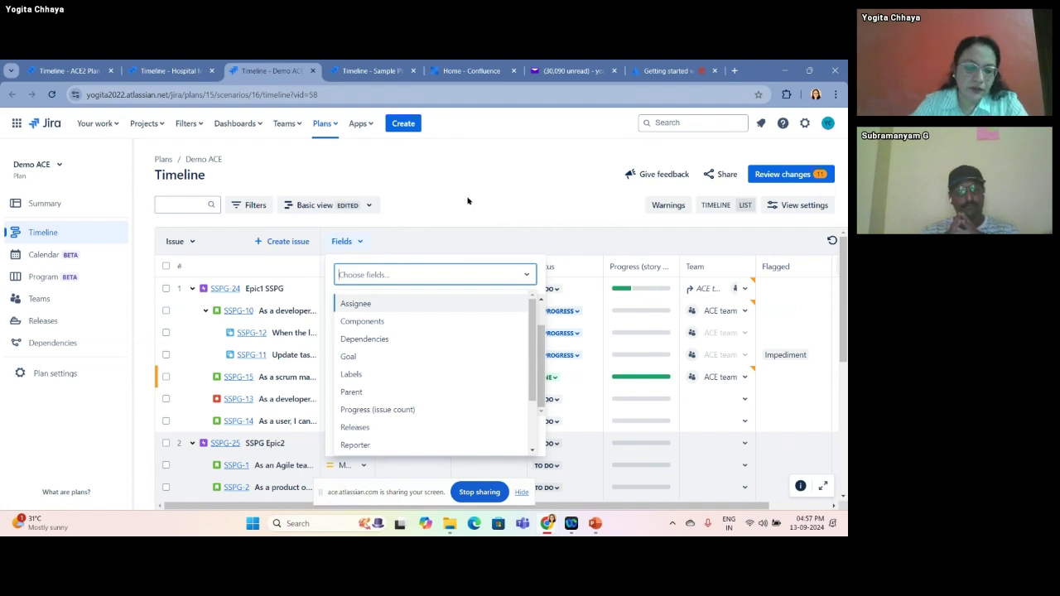
pyautogui.write('f')
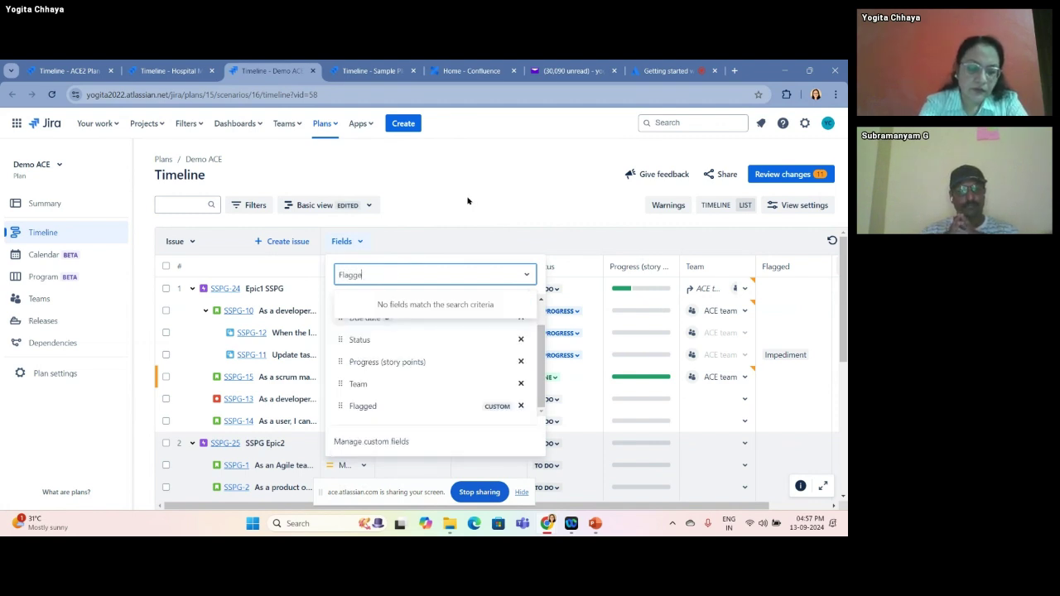
# - Browse the custom fields that can be added to the Demo ACE plan, and return to the timeline without adding any
pyautogui.click(353, 452)
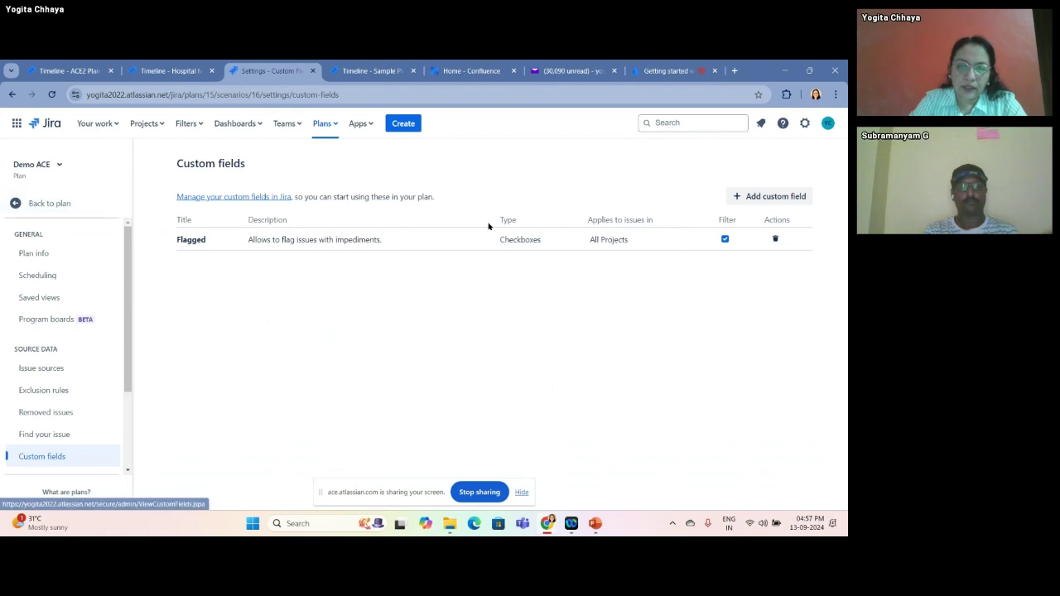
pyautogui.click(778, 201)
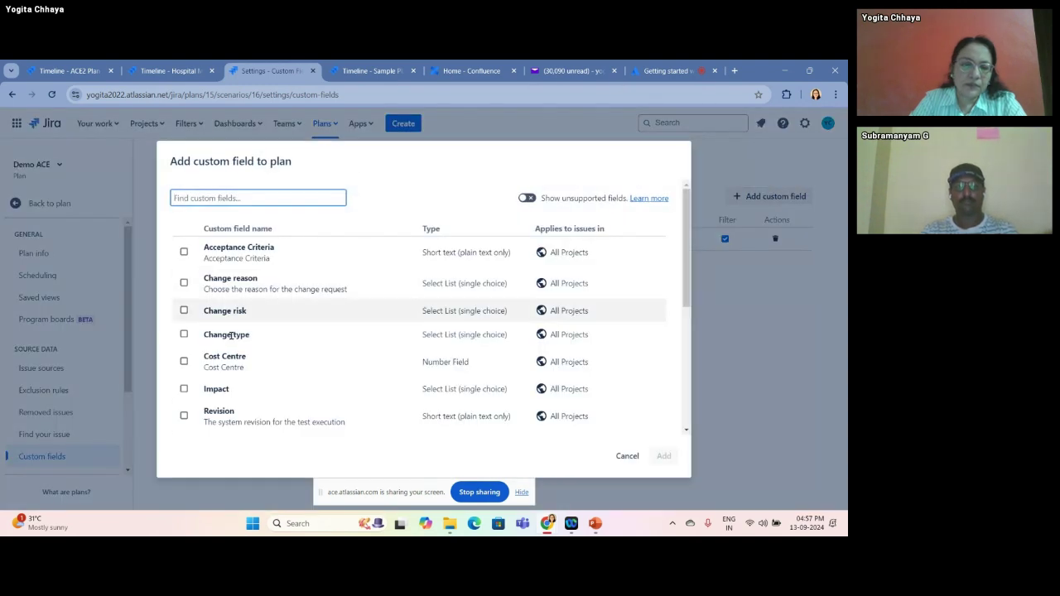
pyautogui.scroll(-1, 432, 240)
pyautogui.scroll(-6, 432, 240)
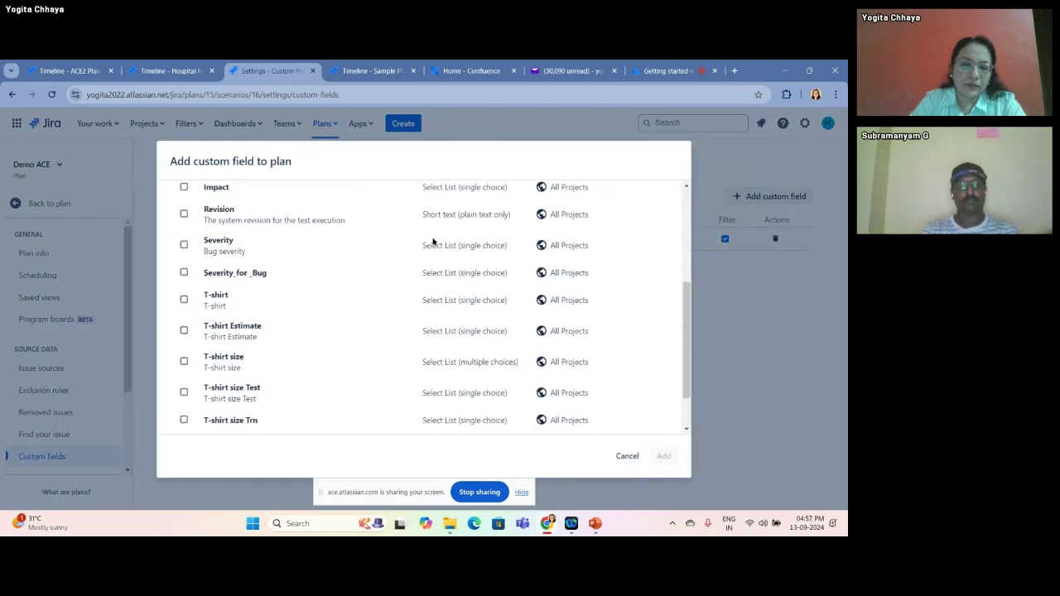
pyautogui.scroll(5, 433, 240)
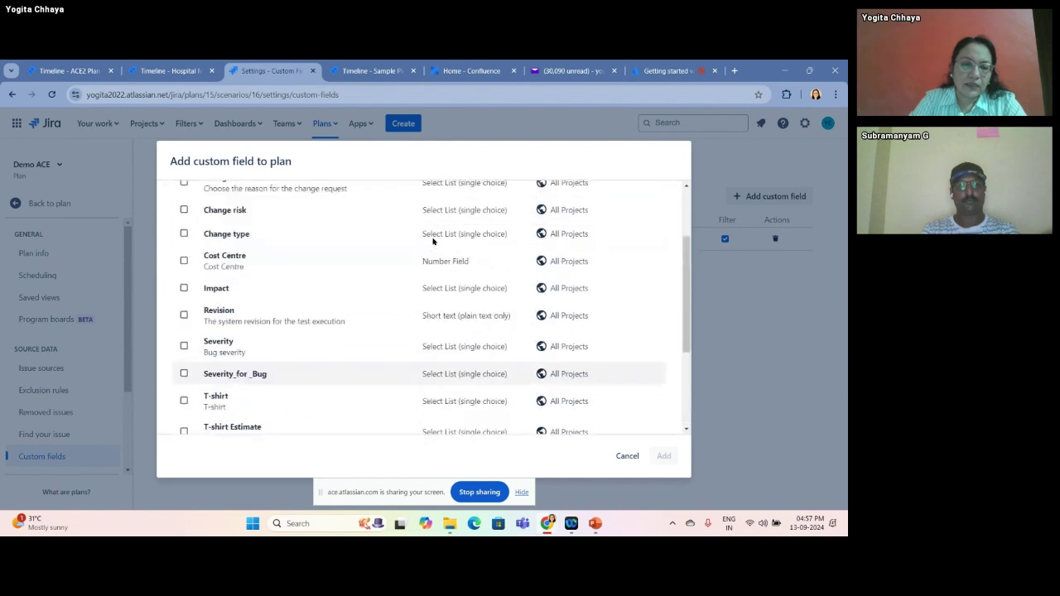
pyautogui.click(627, 457)
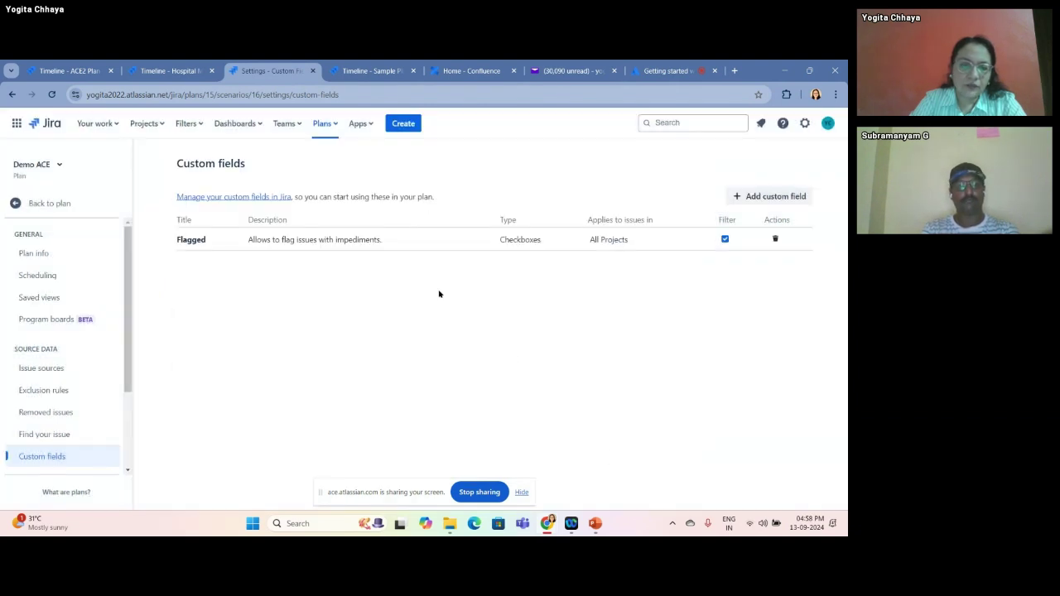
pyautogui.click(67, 205)
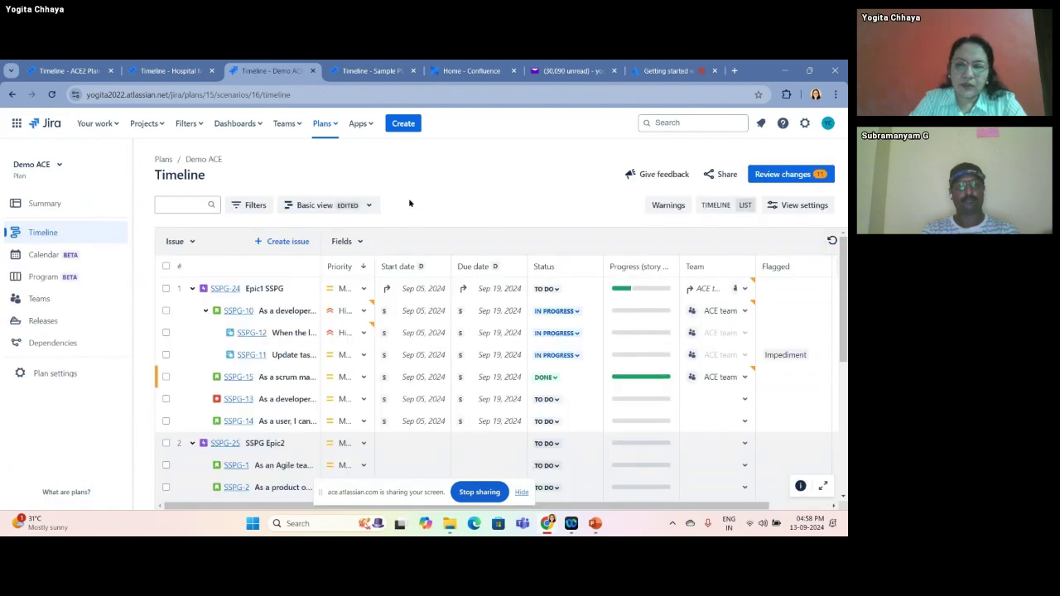
# - Reorder the Basic view's fields so Status and Progress (story points) come directly after Priority, ahead of Start date
pyautogui.click(356, 244)
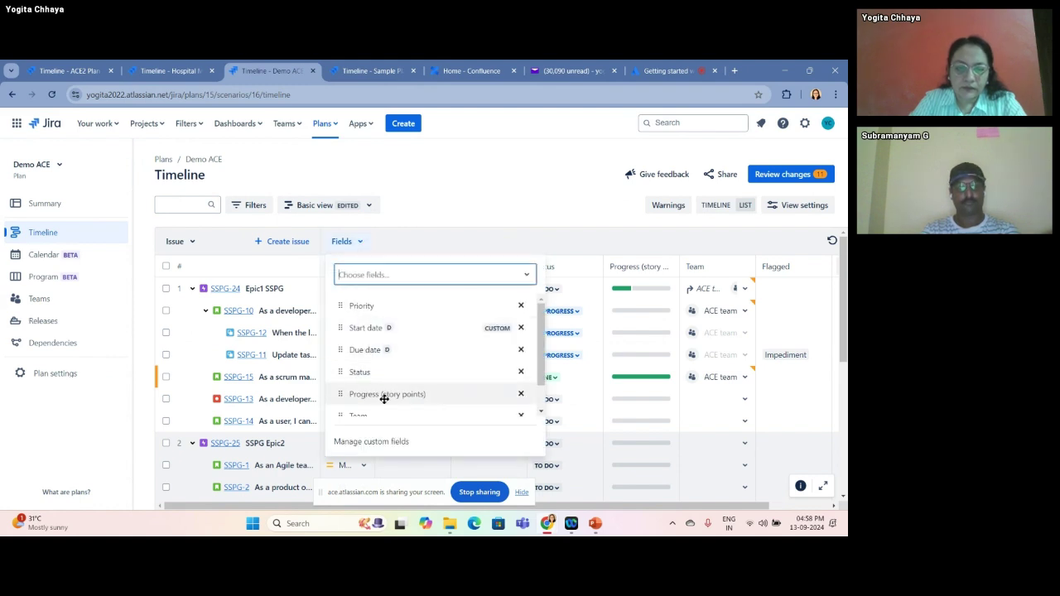
pyautogui.moveTo(382, 403); pyautogui.dragTo(380, 342)
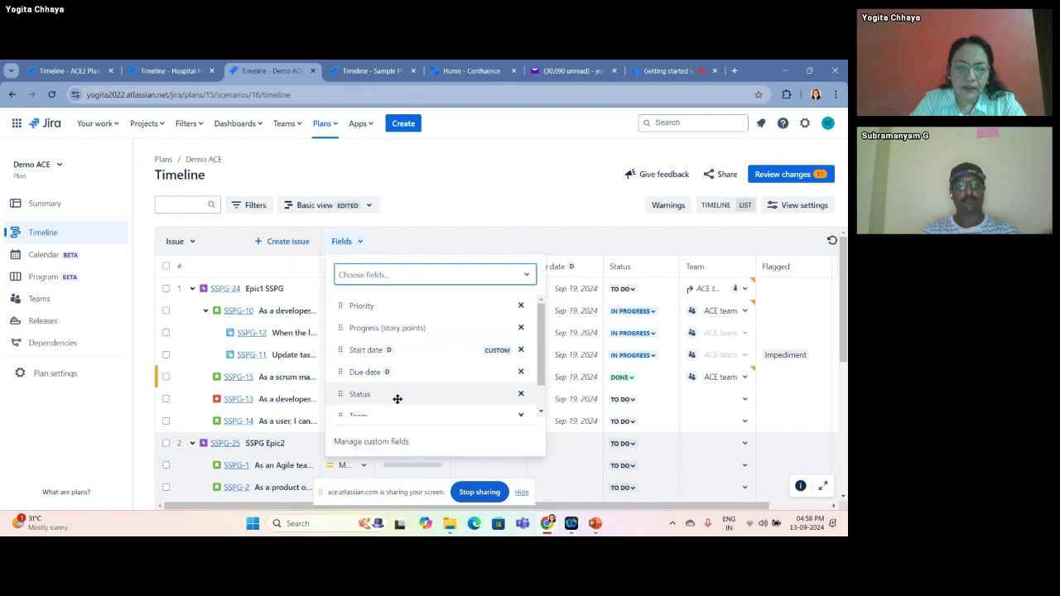
pyautogui.moveTo(397, 404); pyautogui.dragTo(403, 324)
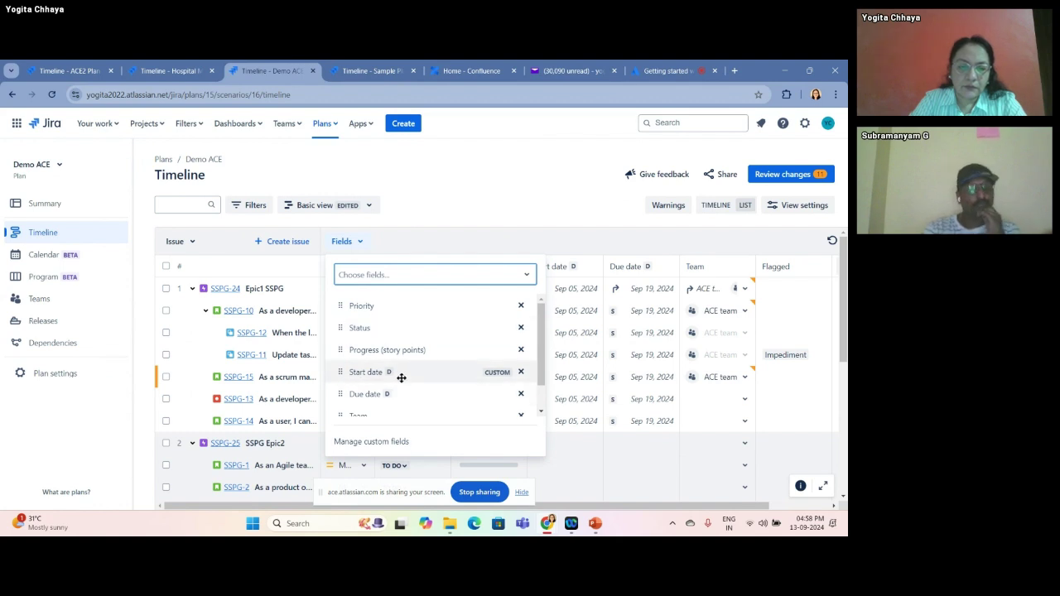
pyautogui.click(419, 193)
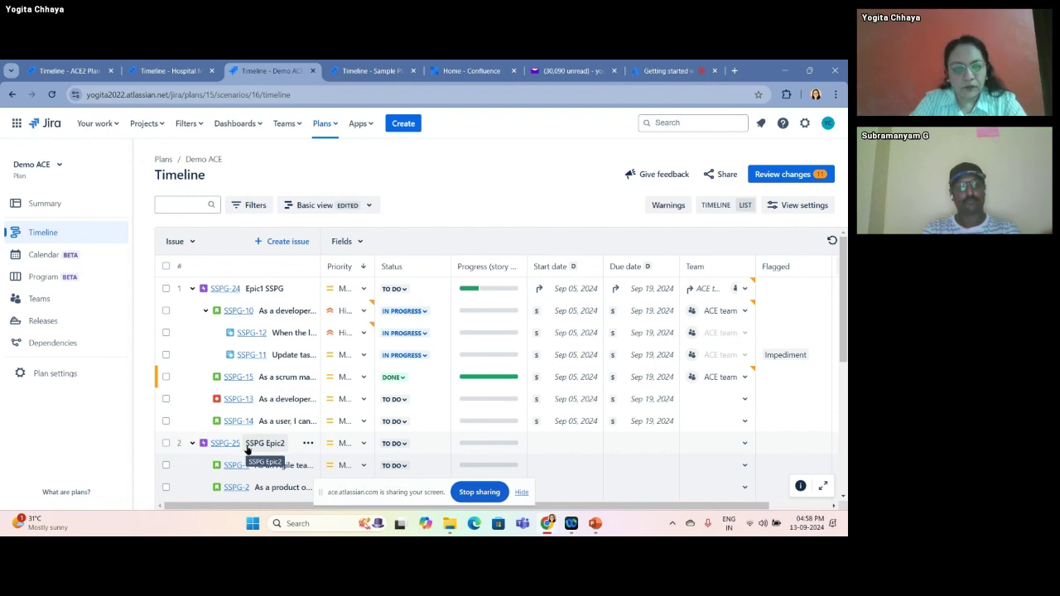
# - Try to move SSPG Epic2 above Epic1 SSPG in the issue list
pyautogui.moveTo(246, 449); pyautogui.dragTo(246, 287)
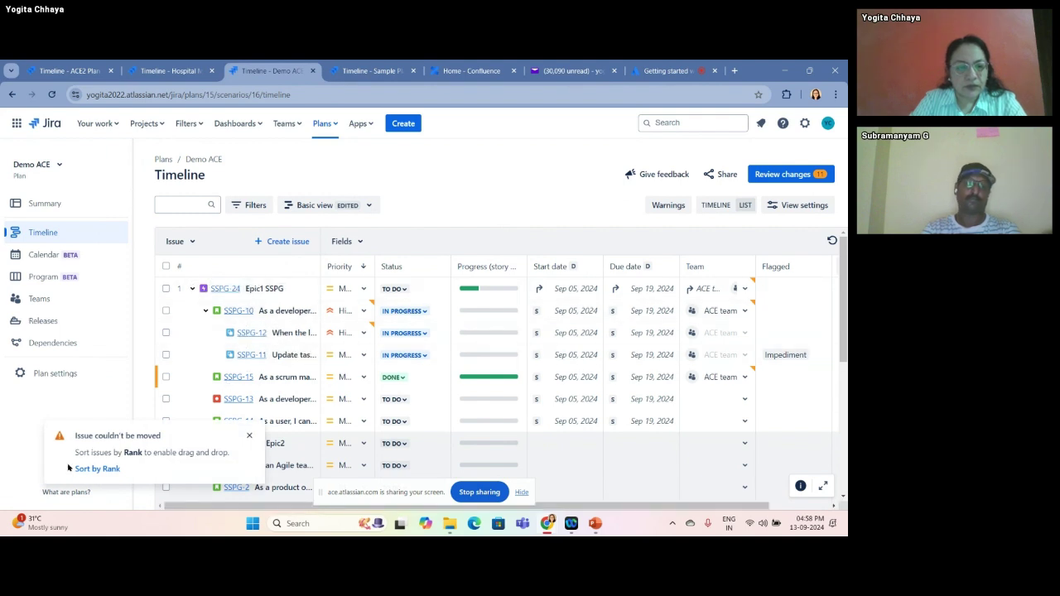
pyautogui.click(249, 436)
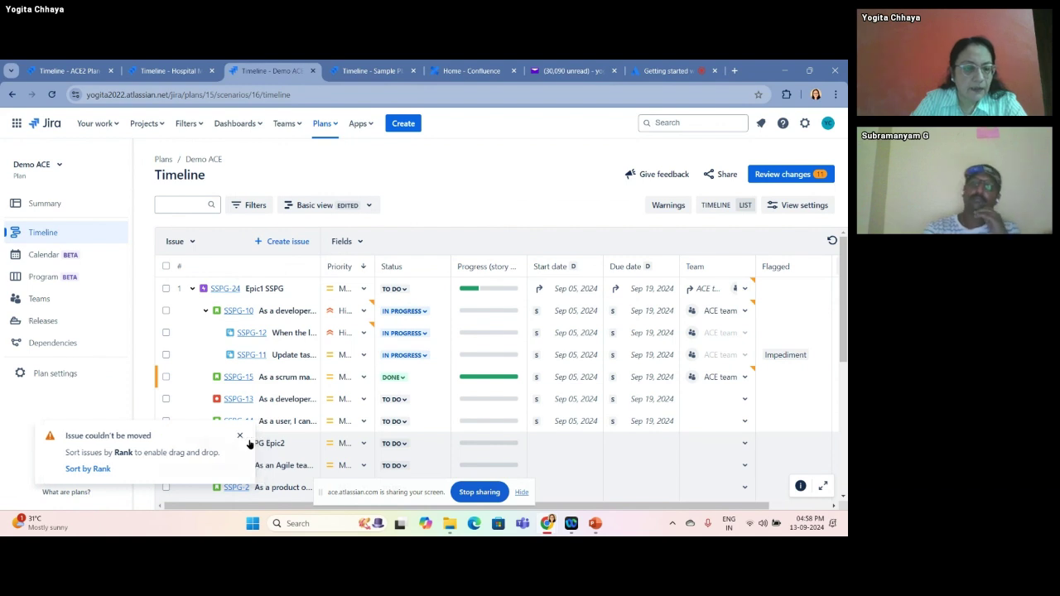
# - Switch the timeline to the Top-level view and collapse the Sample Scrum Project G group
pyautogui.click(368, 205)
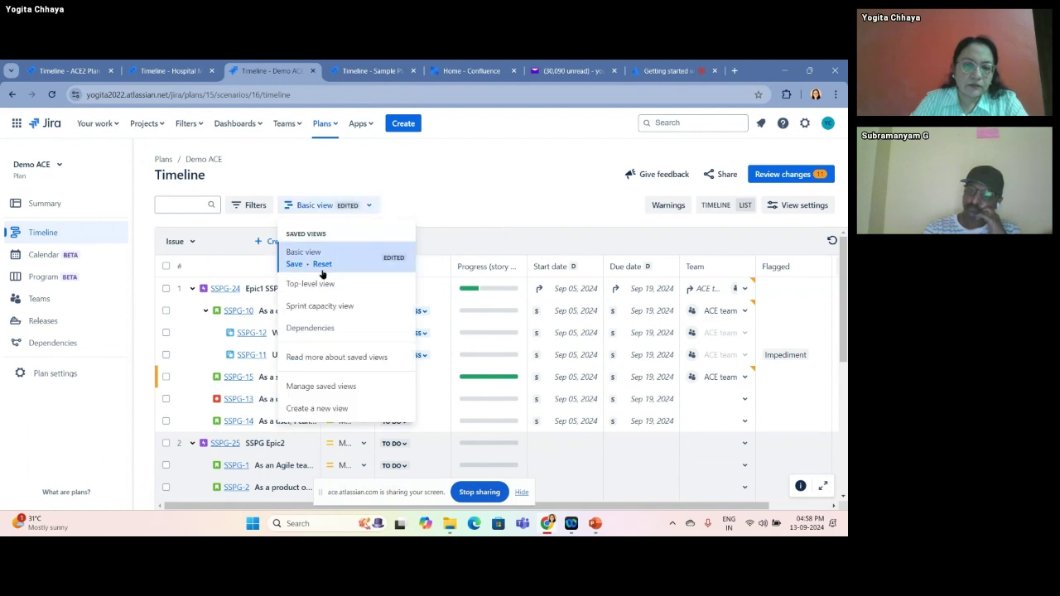
pyautogui.click(324, 273)
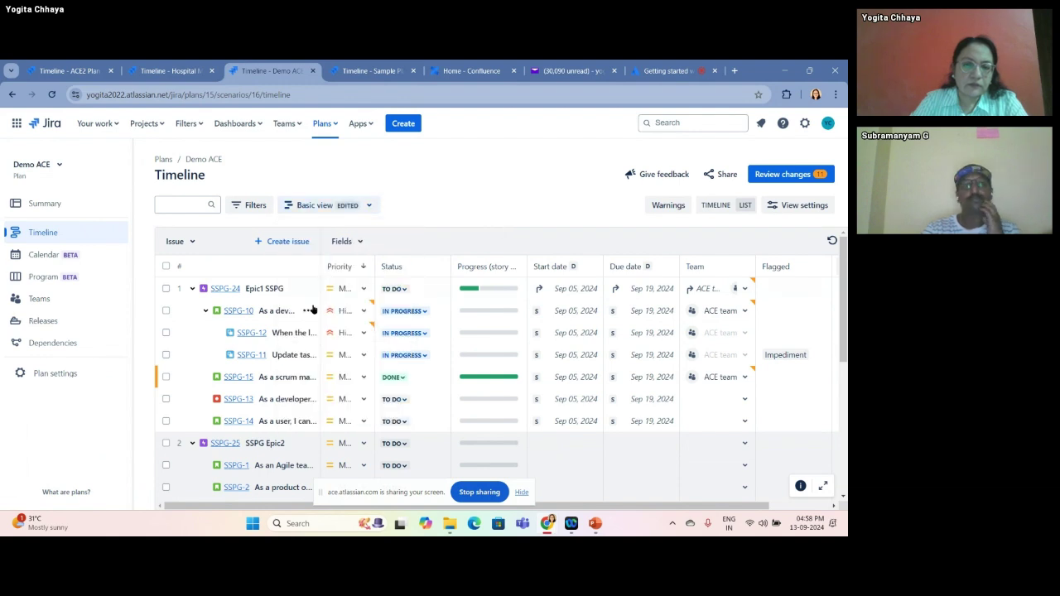
pyautogui.click(369, 206)
pyautogui.click(318, 288)
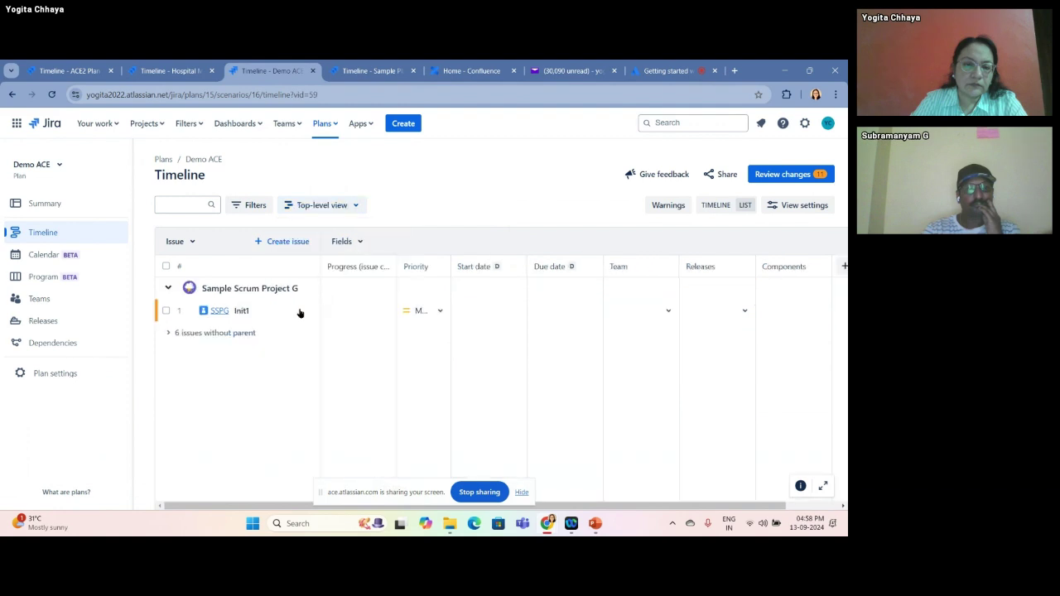
pyautogui.click(168, 289)
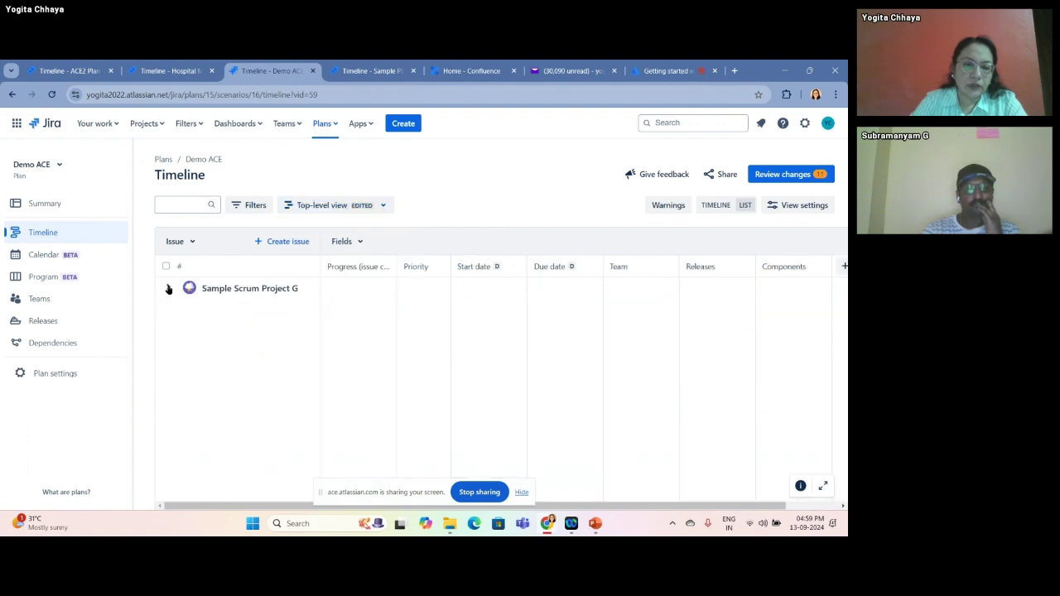
# - Switch the timeline to the saved Dependencies view
pyautogui.click(389, 206)
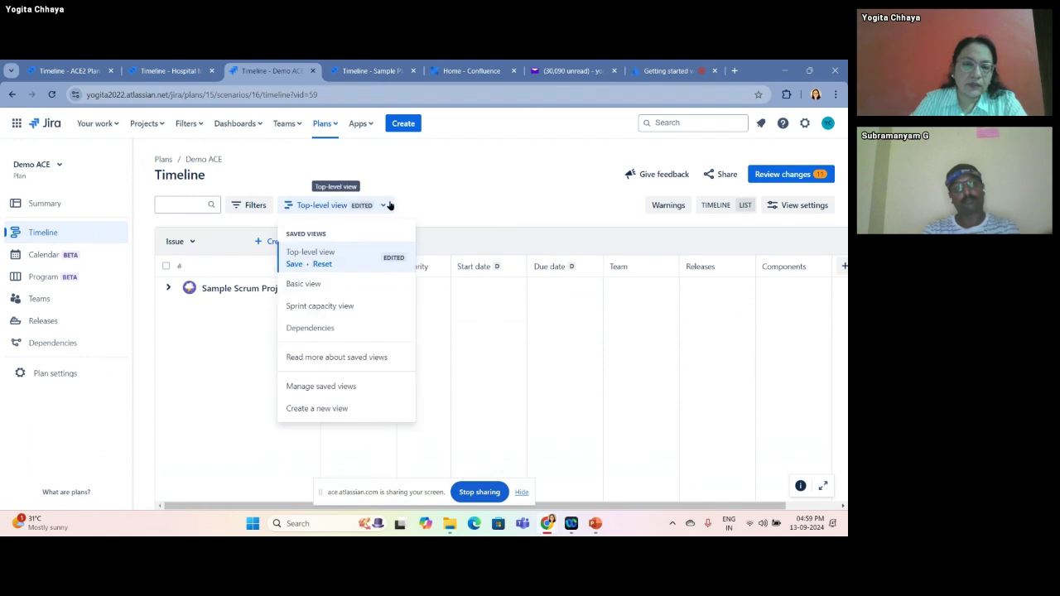
pyautogui.click(329, 331)
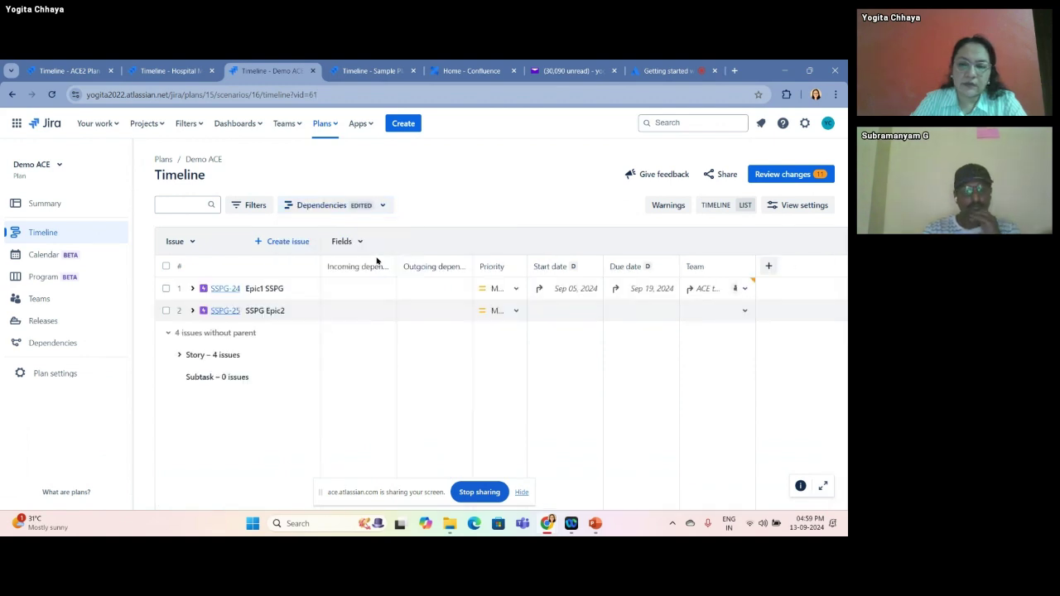
# - Switch the timeline to the Top-level view and back to the Basic view
pyautogui.click(386, 205)
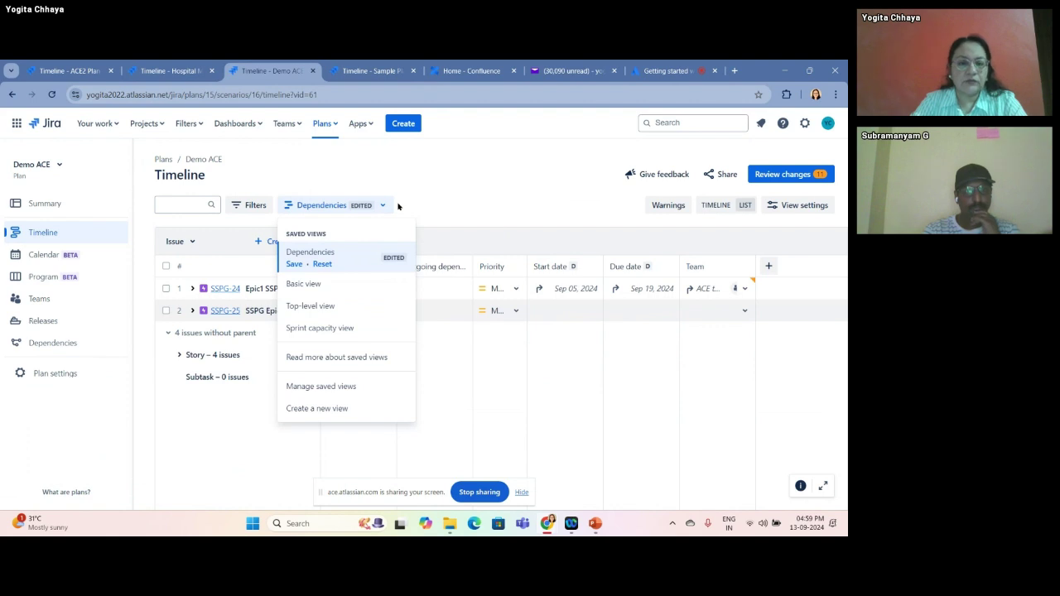
pyautogui.click(319, 307)
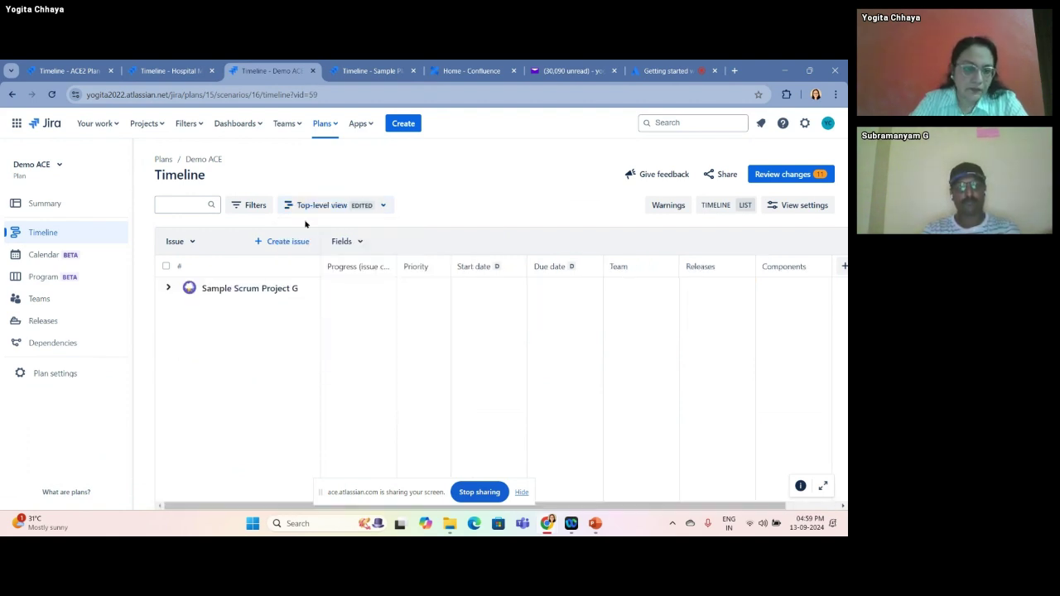
pyautogui.click(374, 203)
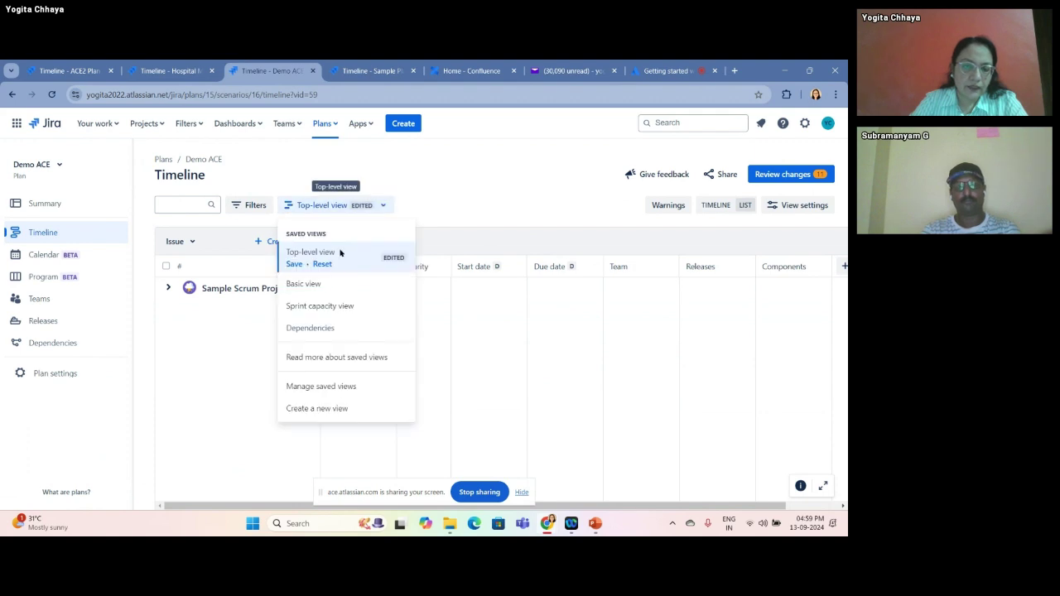
pyautogui.click(327, 283)
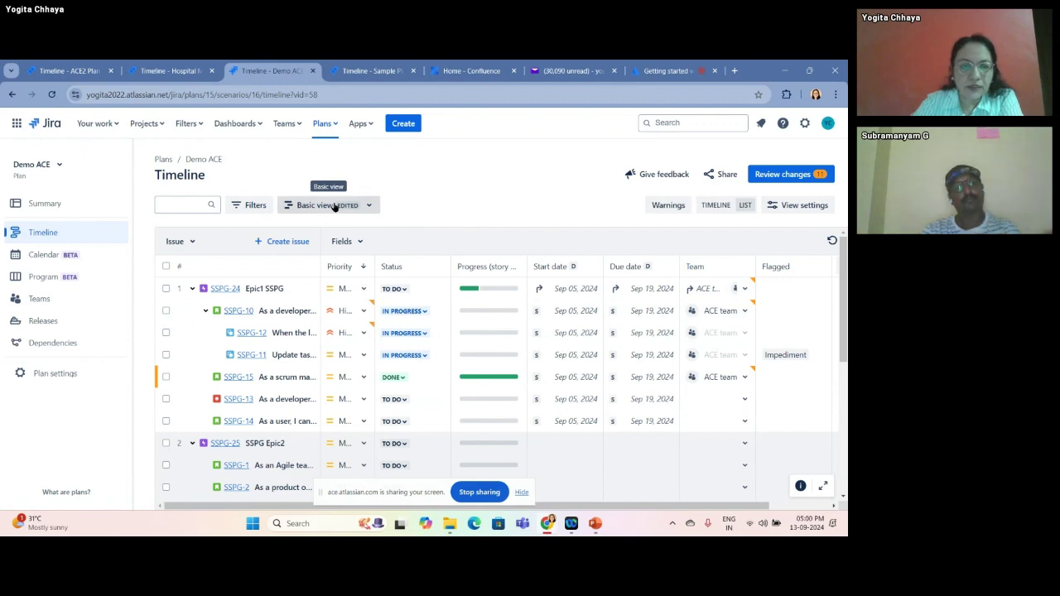
# - Open the Demo ACE plan's settings, review its plan info, and go to the Scheduling settings
pyautogui.click(43, 374)
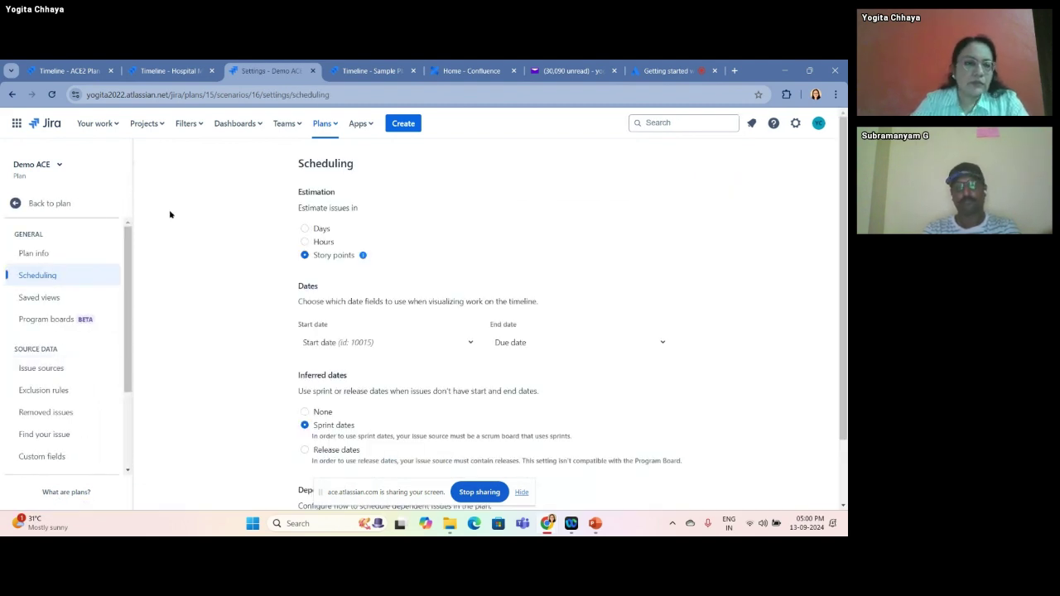
pyautogui.click(58, 251)
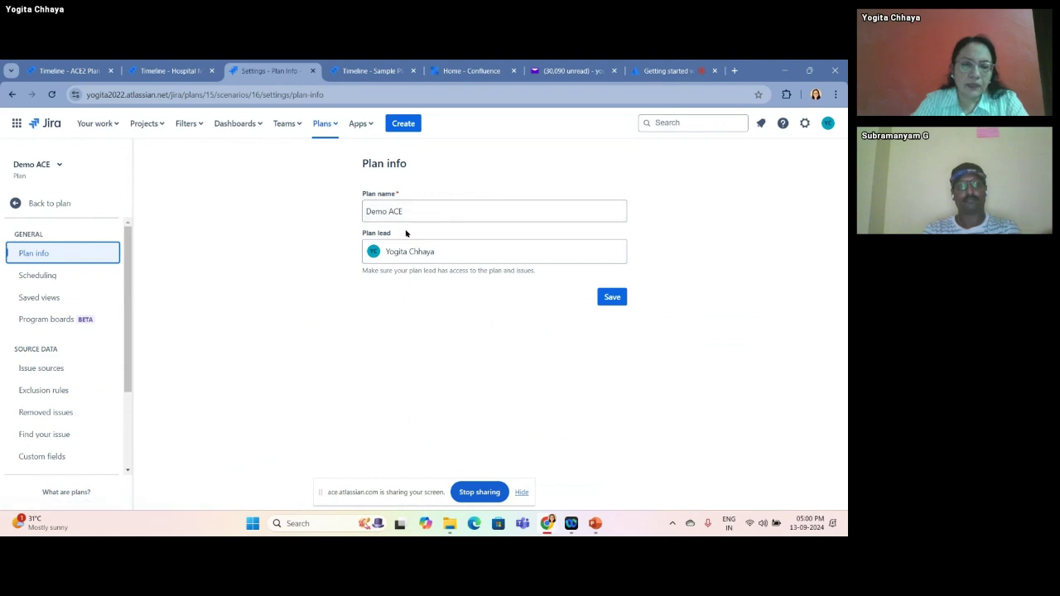
pyautogui.click(71, 277)
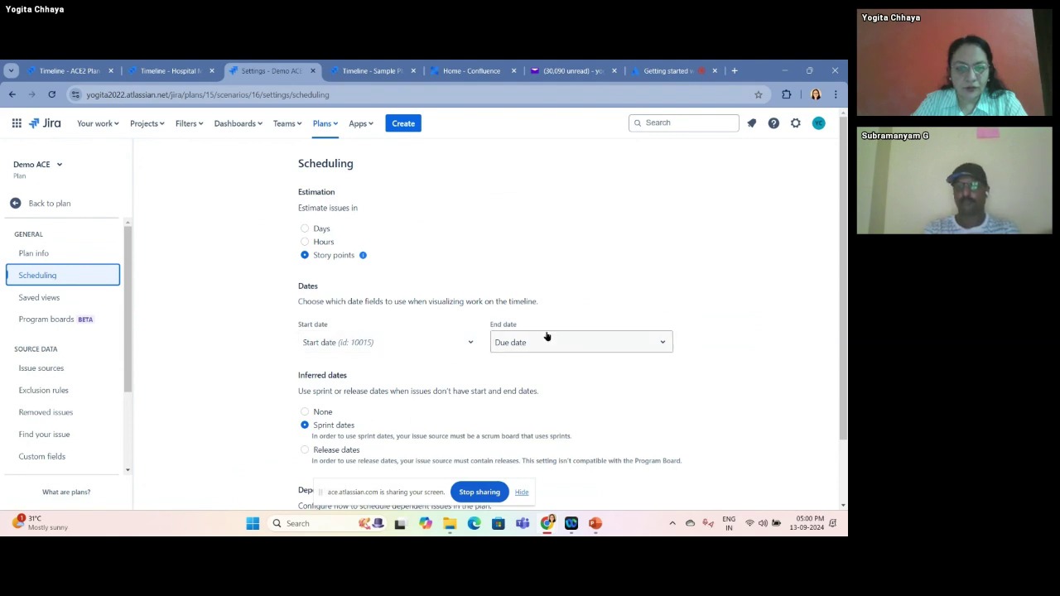
# - Examine the start and end date field choices and the estimation, inferred dates and dependencies options in Scheduling
pyautogui.click(471, 344)
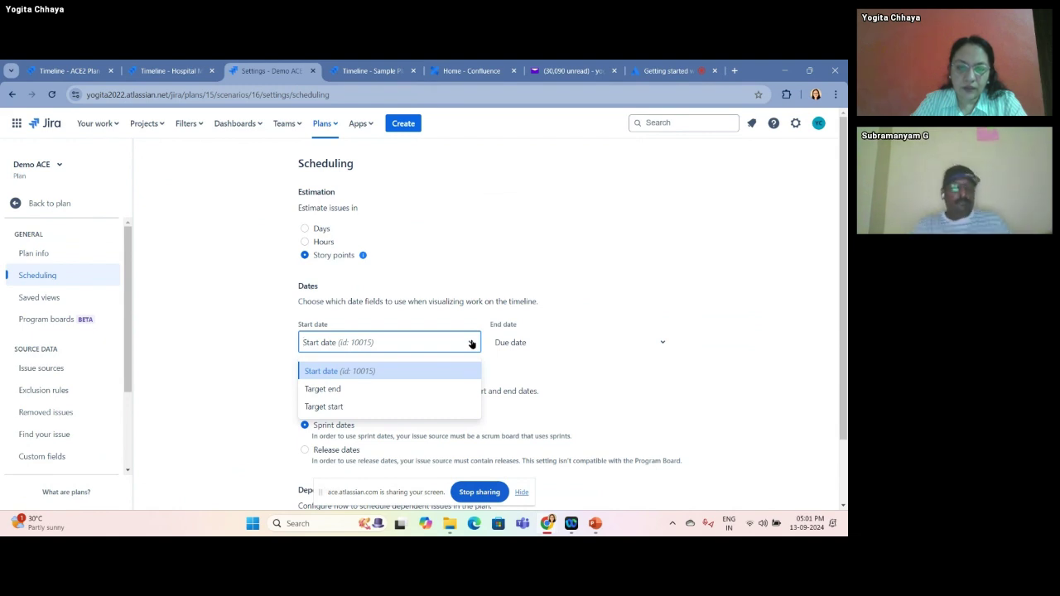
pyautogui.click(472, 344)
pyautogui.click(471, 344)
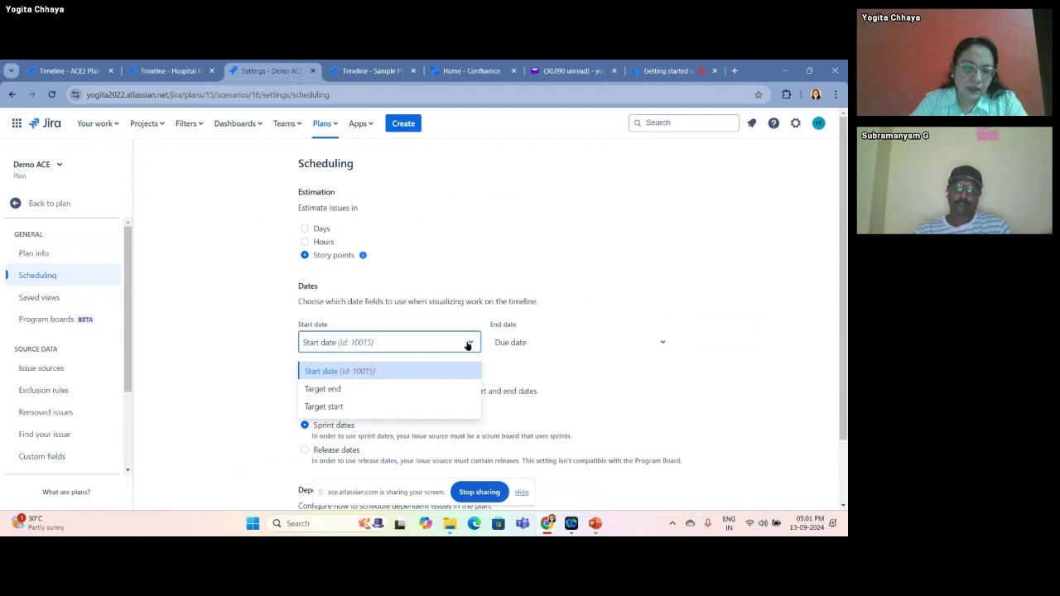
pyautogui.click(469, 344)
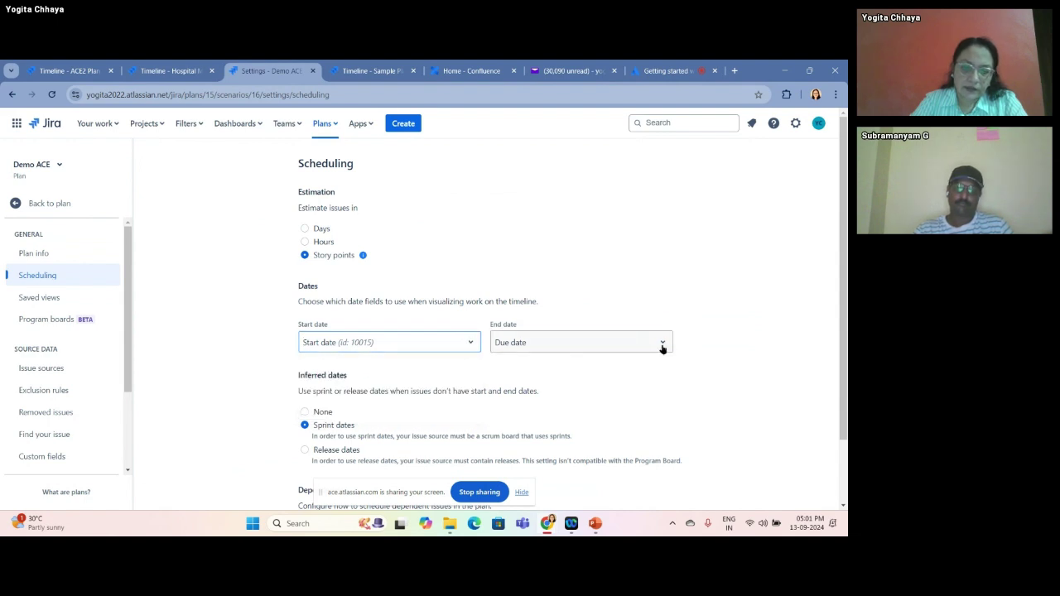
pyautogui.click(662, 344)
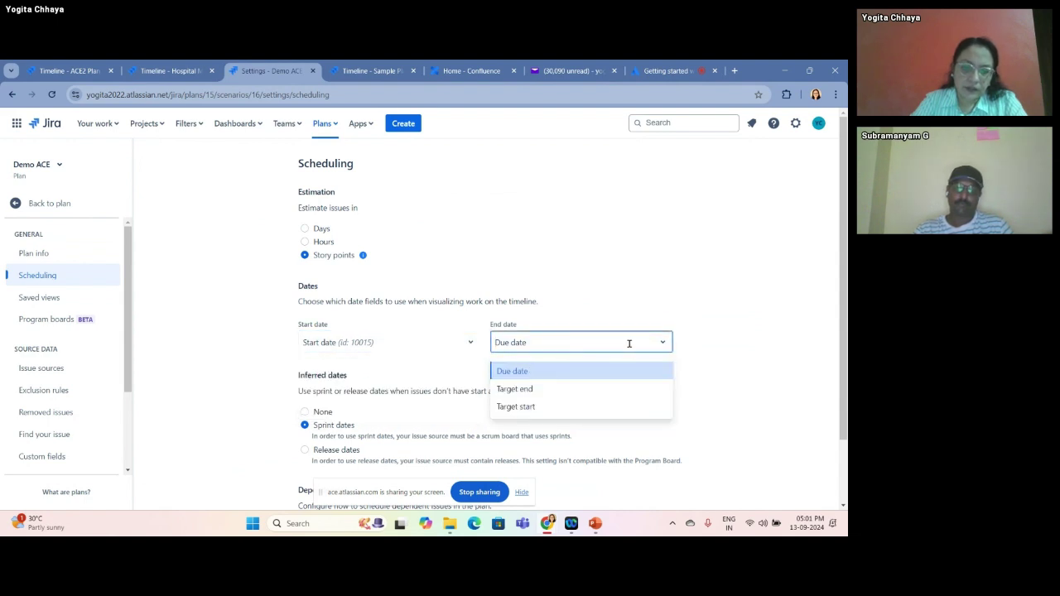
pyautogui.click(630, 344)
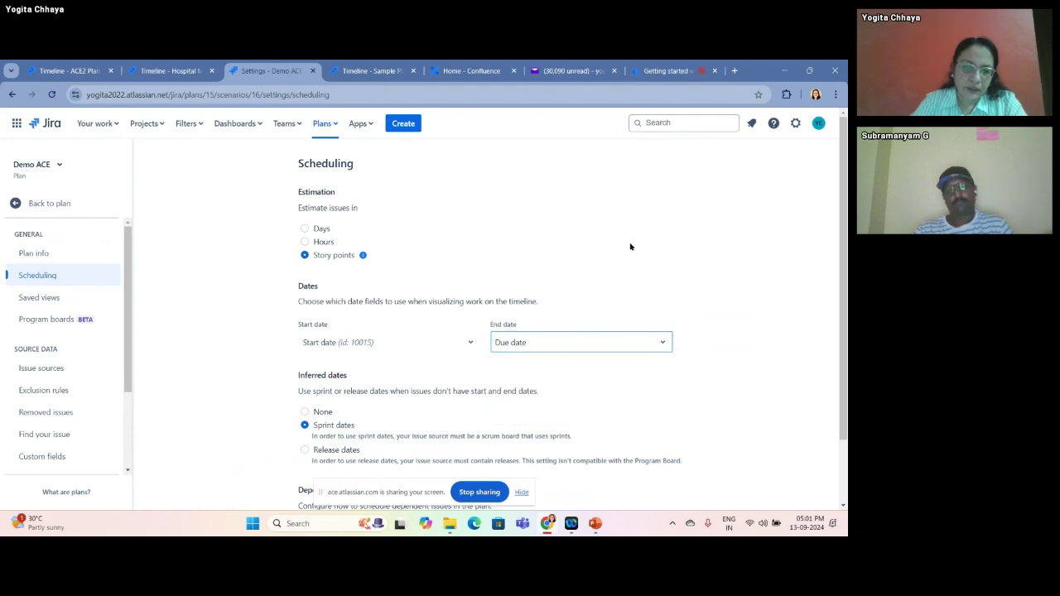
pyautogui.click(466, 343)
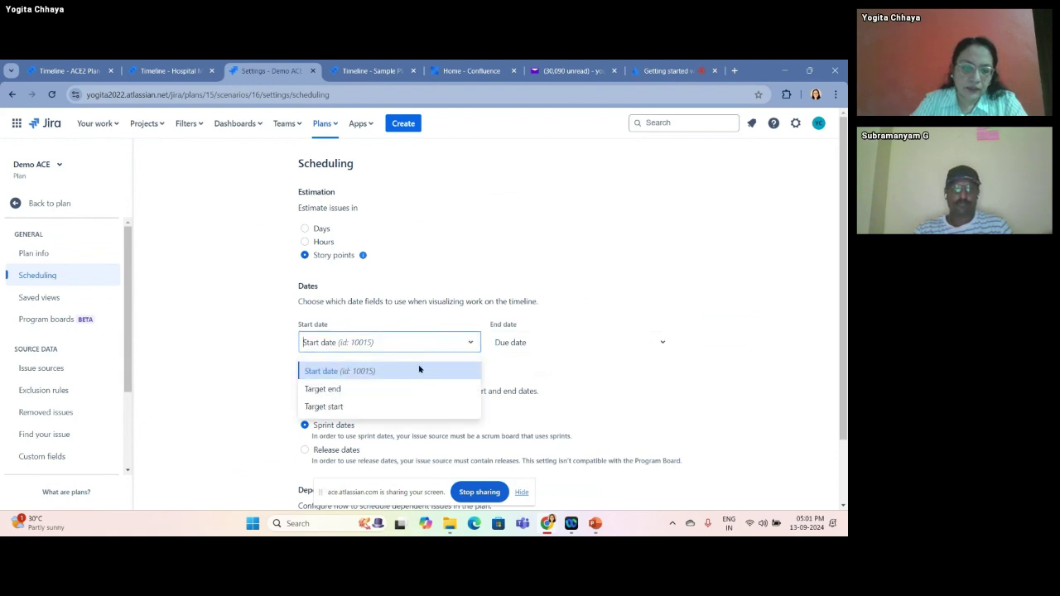
pyautogui.click(462, 346)
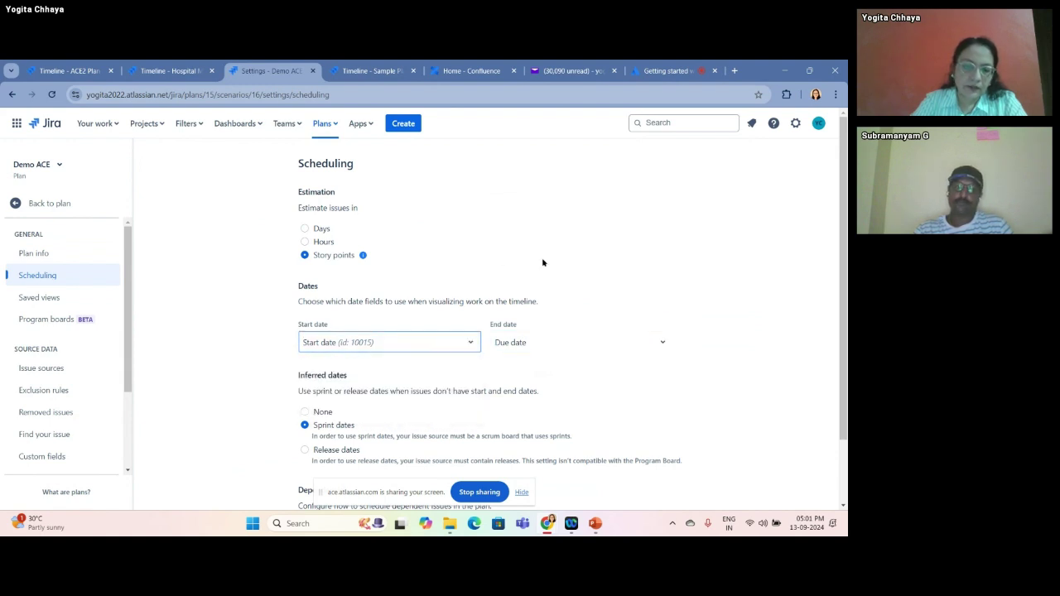
pyautogui.scroll(-1, 543, 262)
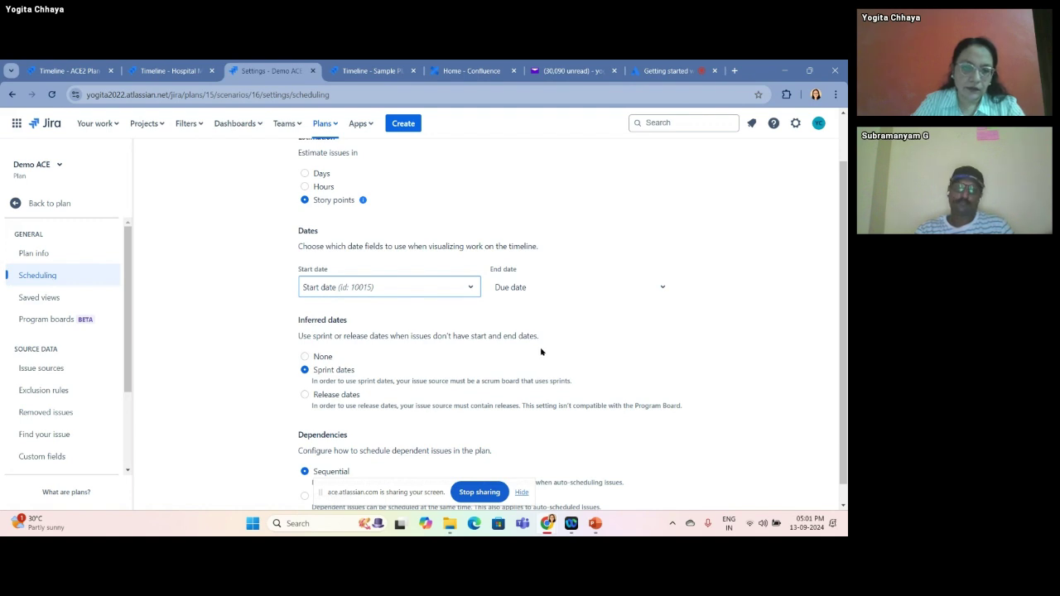
pyautogui.scroll(-1, 542, 352)
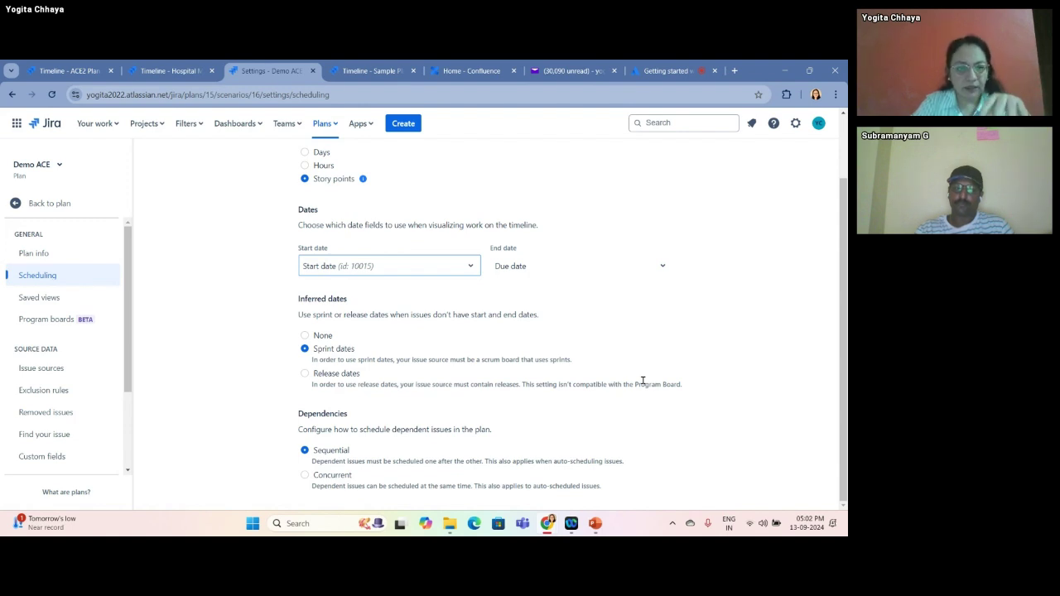
pyautogui.scroll(1, 665, 294)
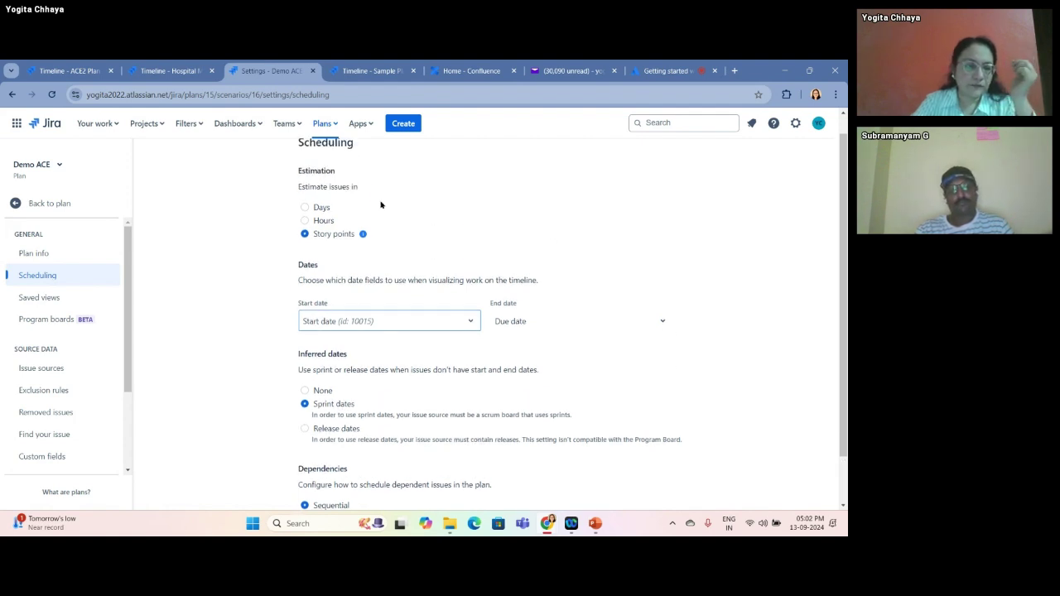
# - Review the plan's saved views settings and the source types offered under Issue sources
pyautogui.click(64, 303)
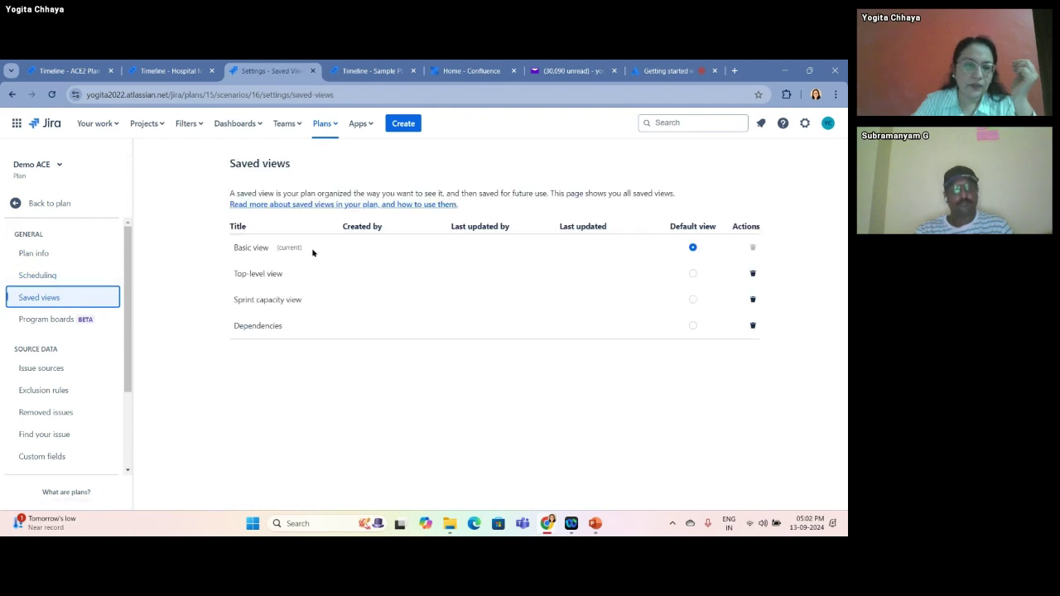
pyautogui.click(43, 372)
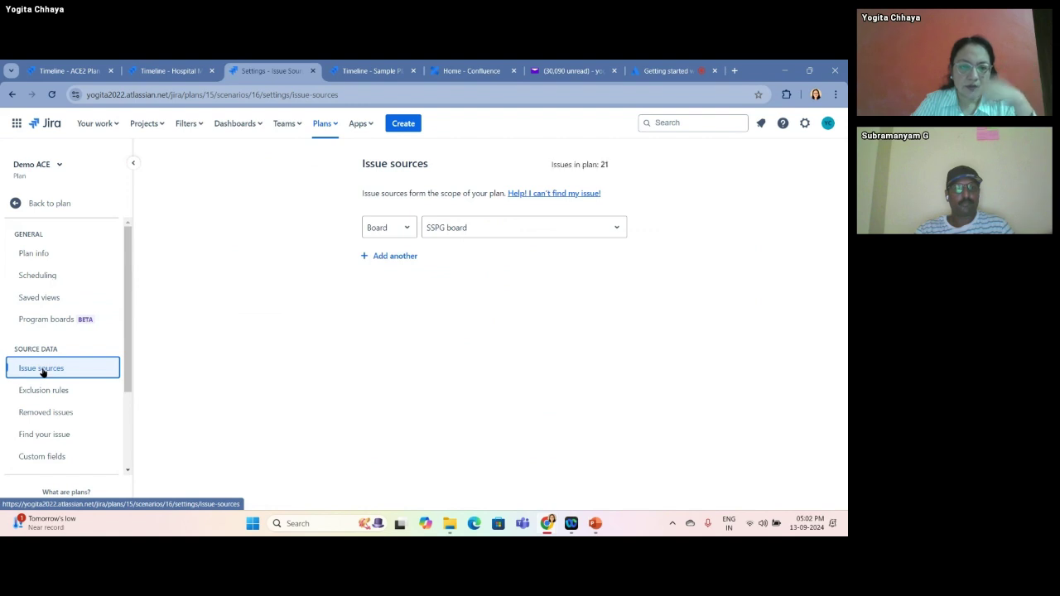
pyautogui.click(406, 231)
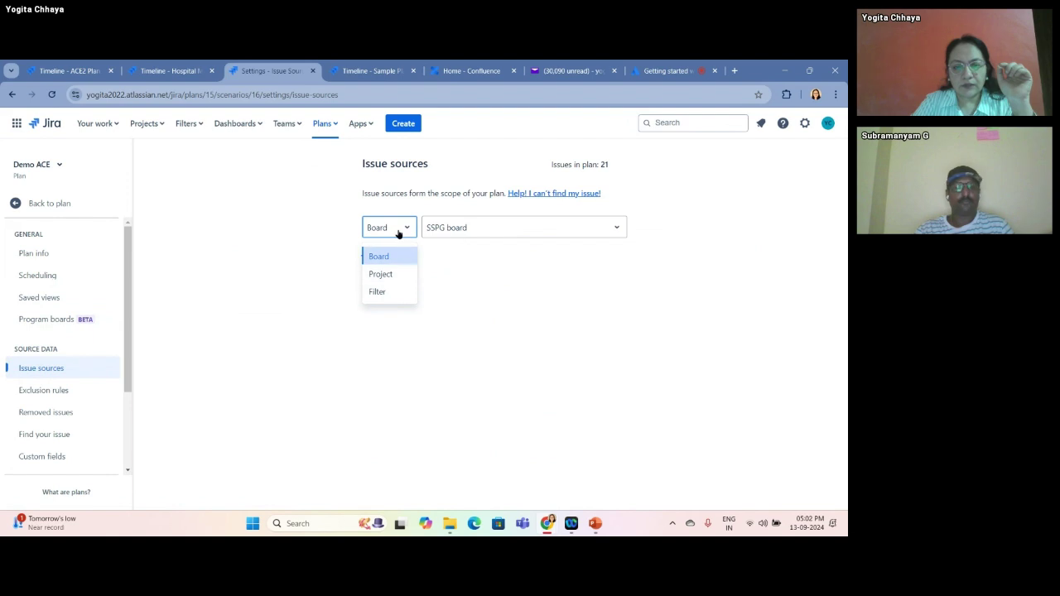
pyautogui.click(398, 232)
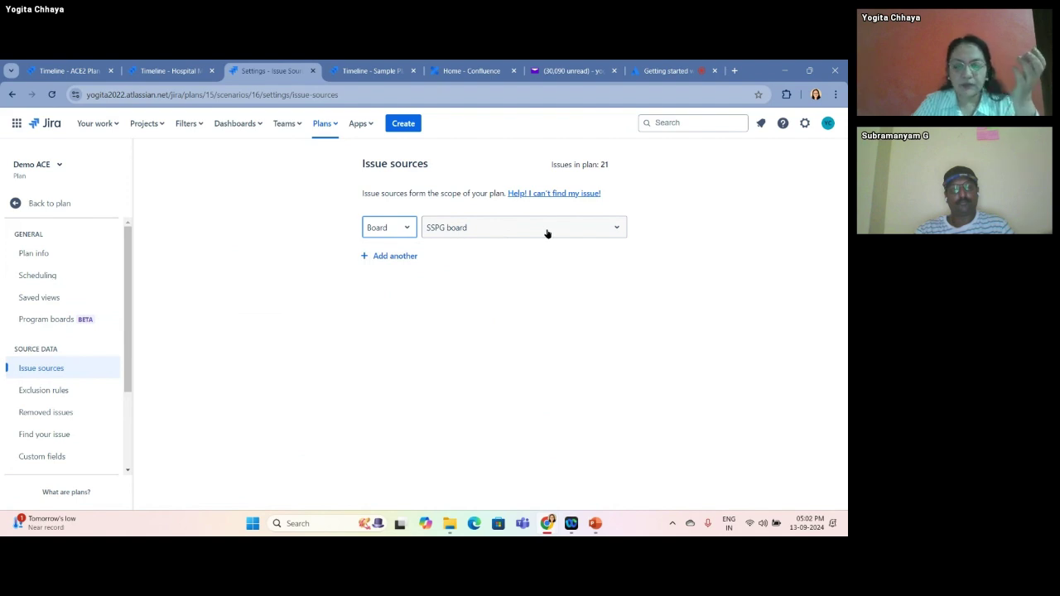
# - Add the SSPI board as a second issue source for the plan
pyautogui.click(405, 257)
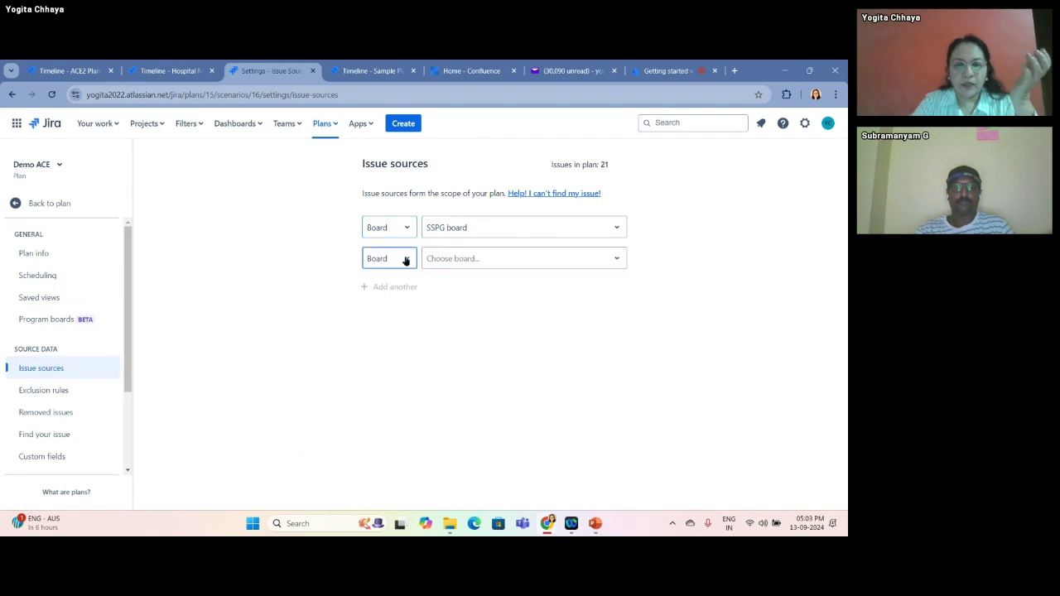
pyautogui.click(564, 261)
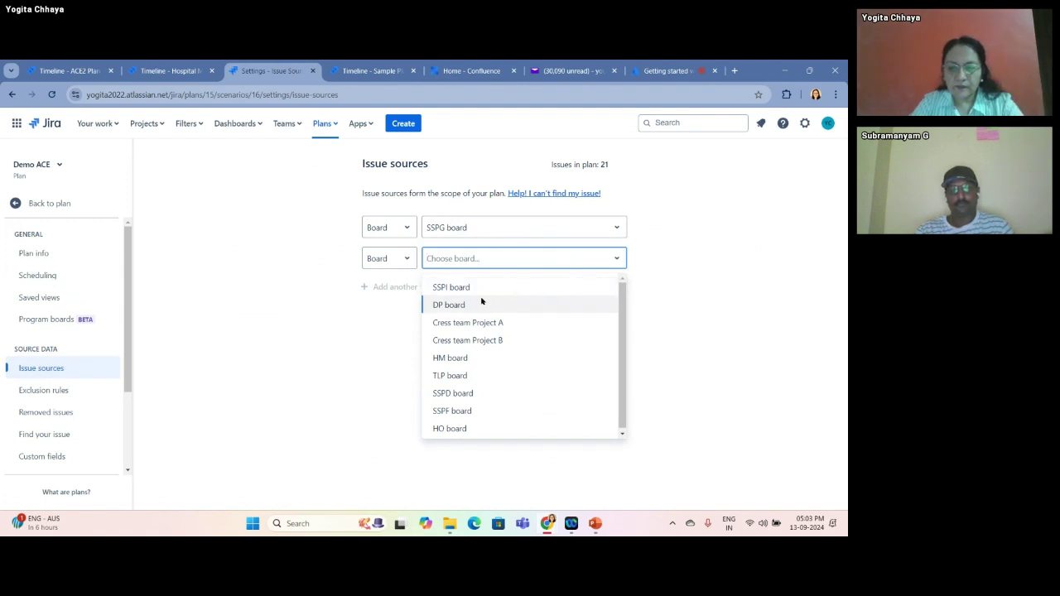
pyautogui.scroll(-1, 525, 362)
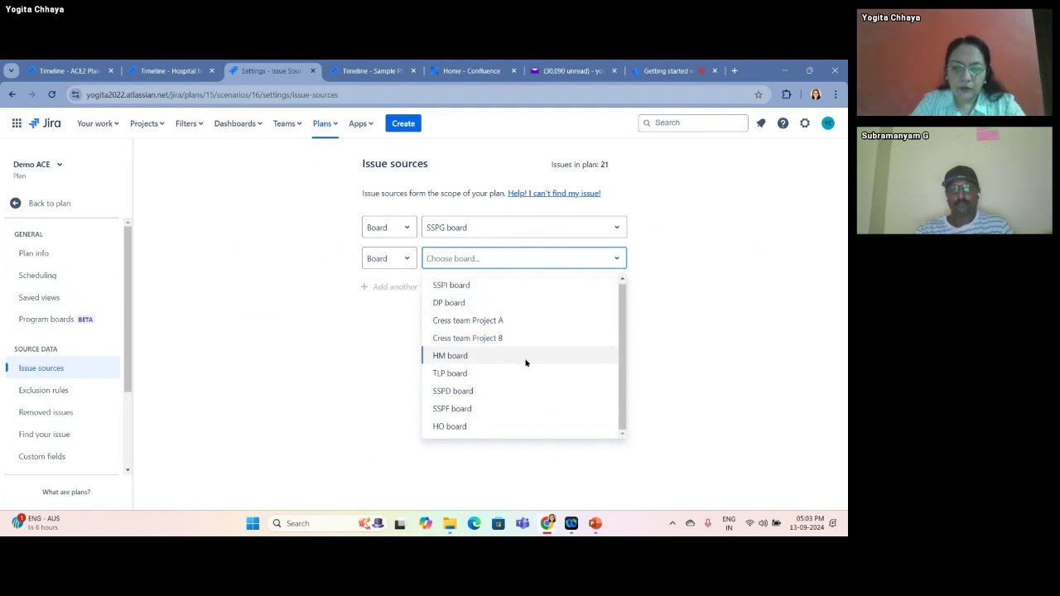
pyautogui.click(480, 285)
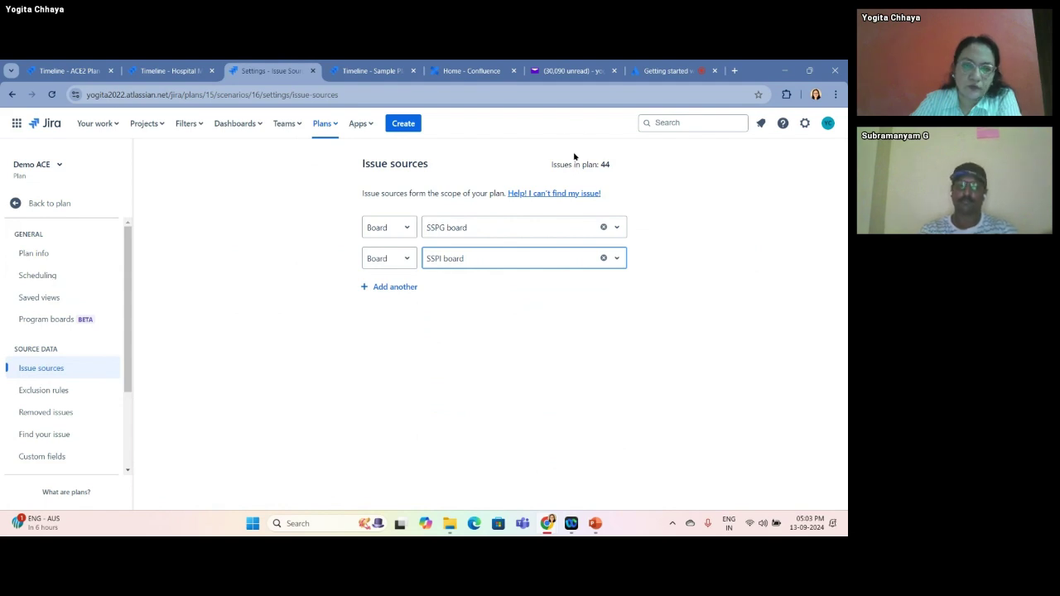
# - Try excluding the Story issue type in the plan's exclusion rules, and remove that exclusion again
pyautogui.click(65, 390)
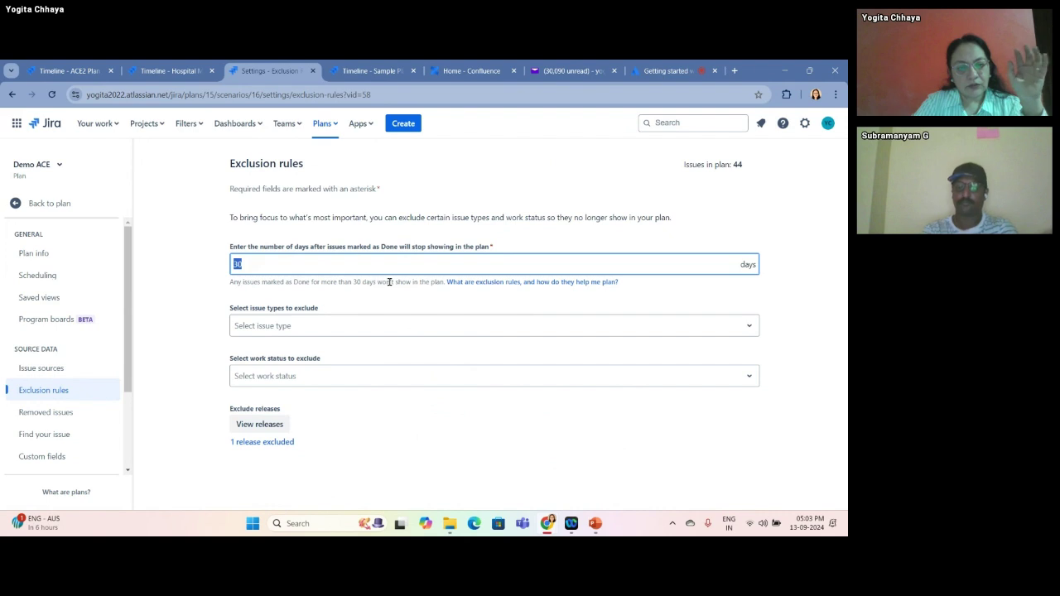
pyautogui.click(333, 326)
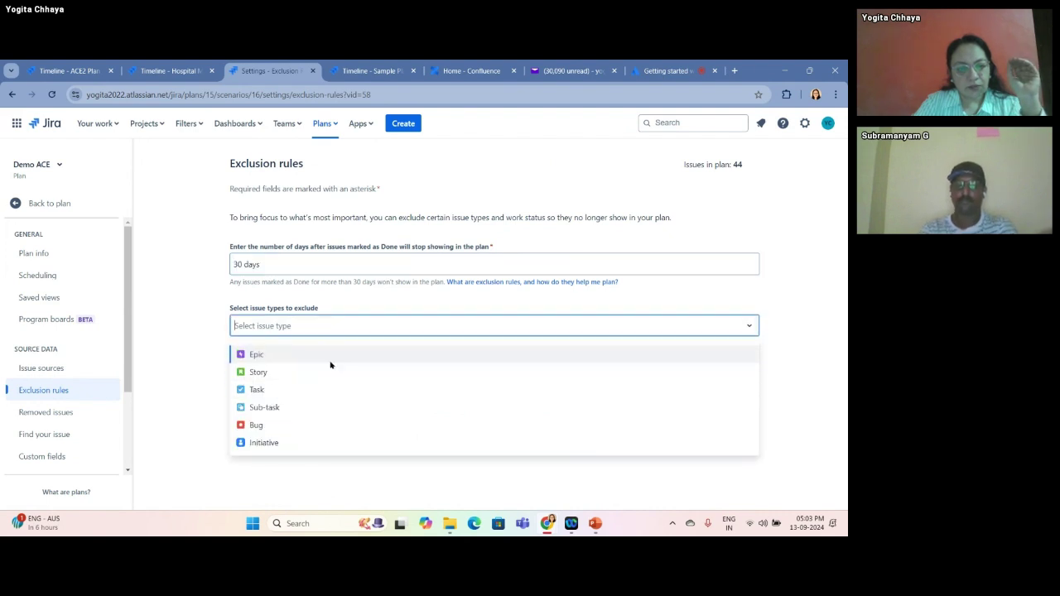
pyautogui.click(257, 372)
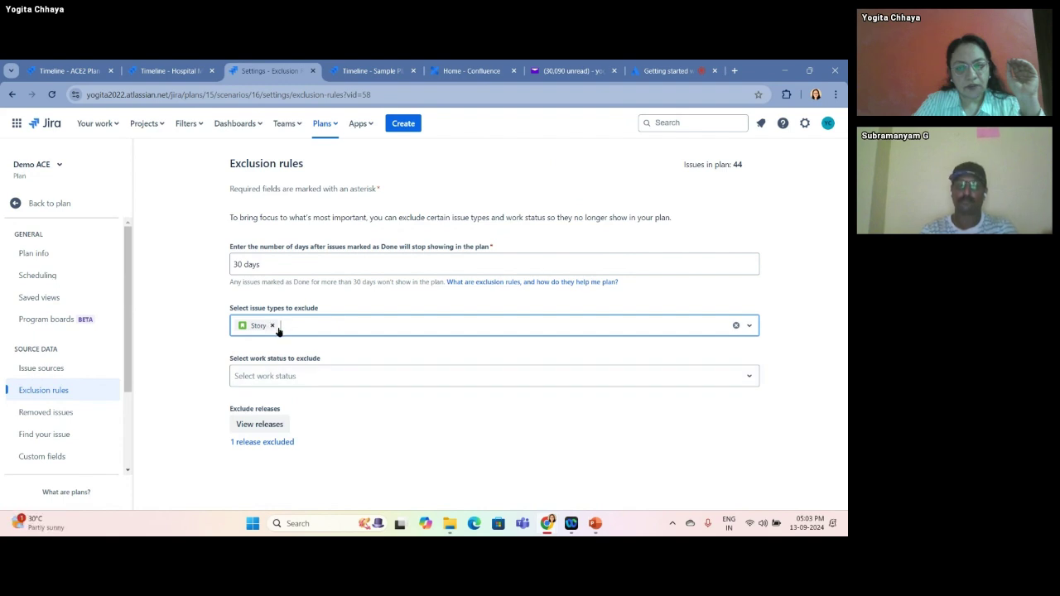
pyautogui.click(272, 326)
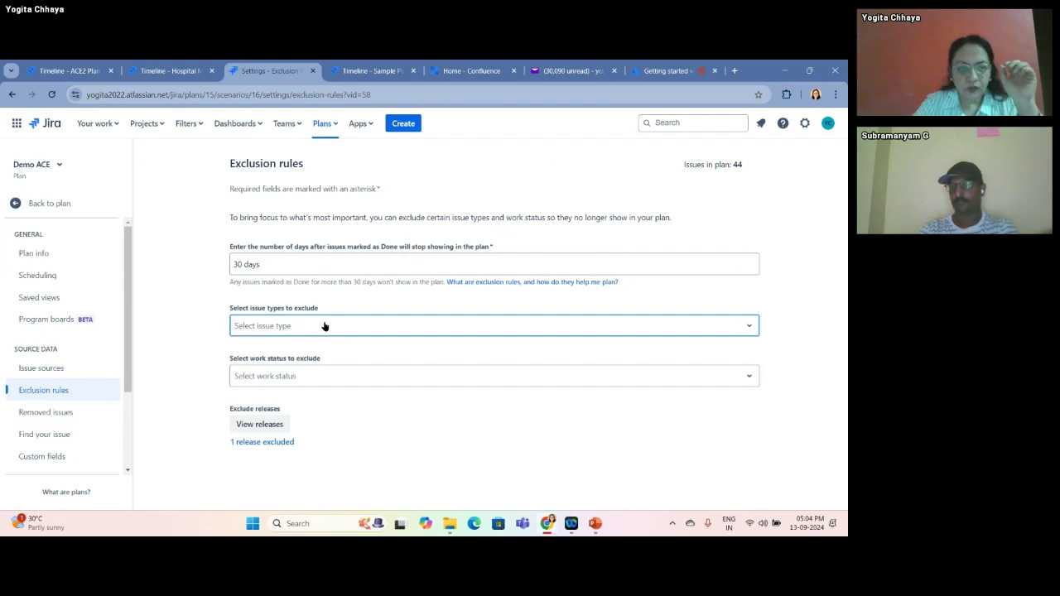
# - Try excluding all Done statuses from the plan, and clear that work status exclusion again
pyautogui.click(320, 378)
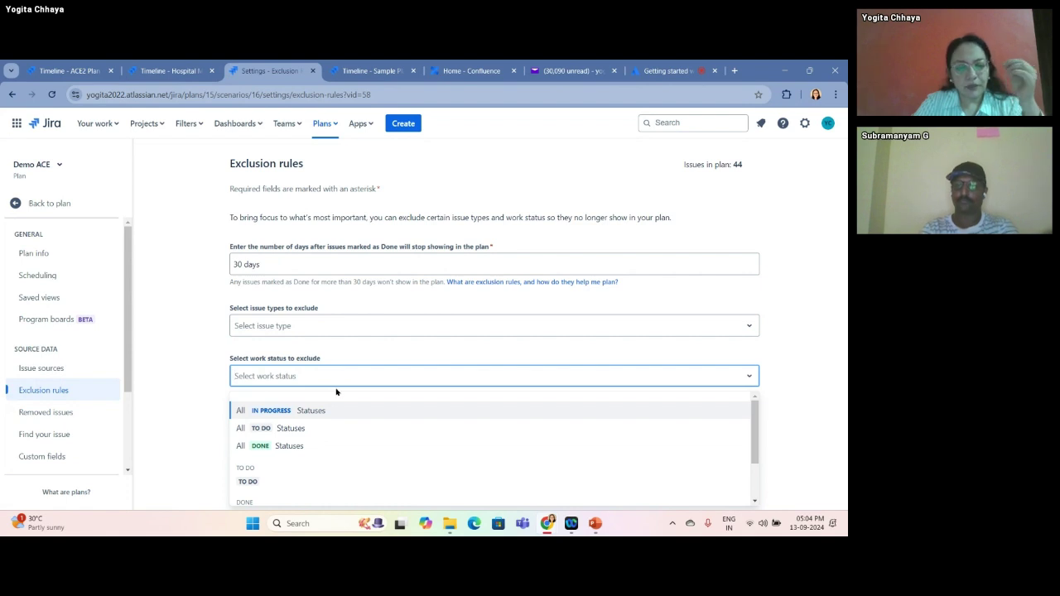
pyautogui.click(276, 446)
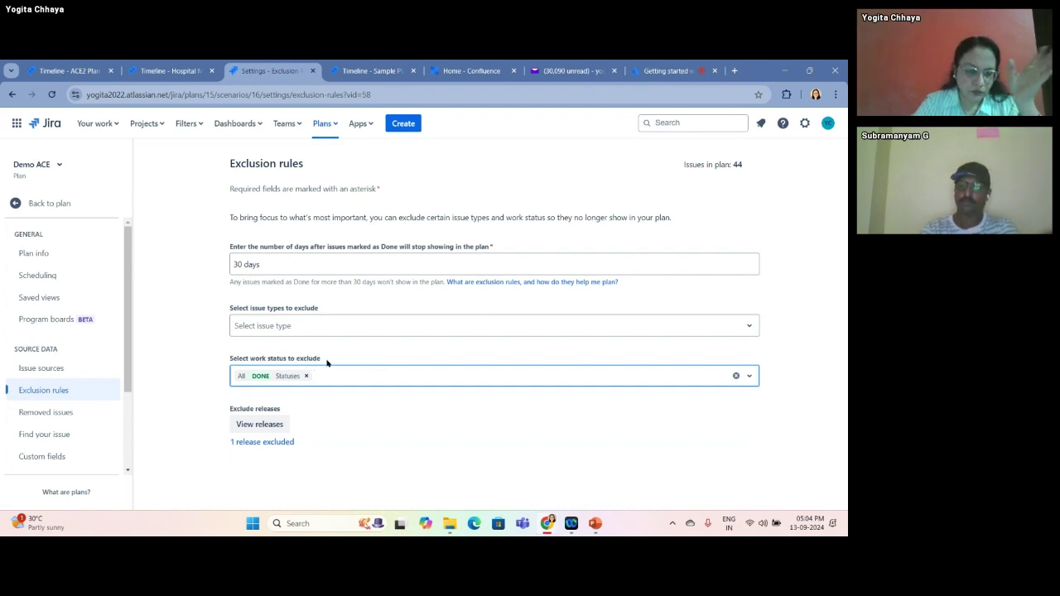
pyautogui.click(305, 376)
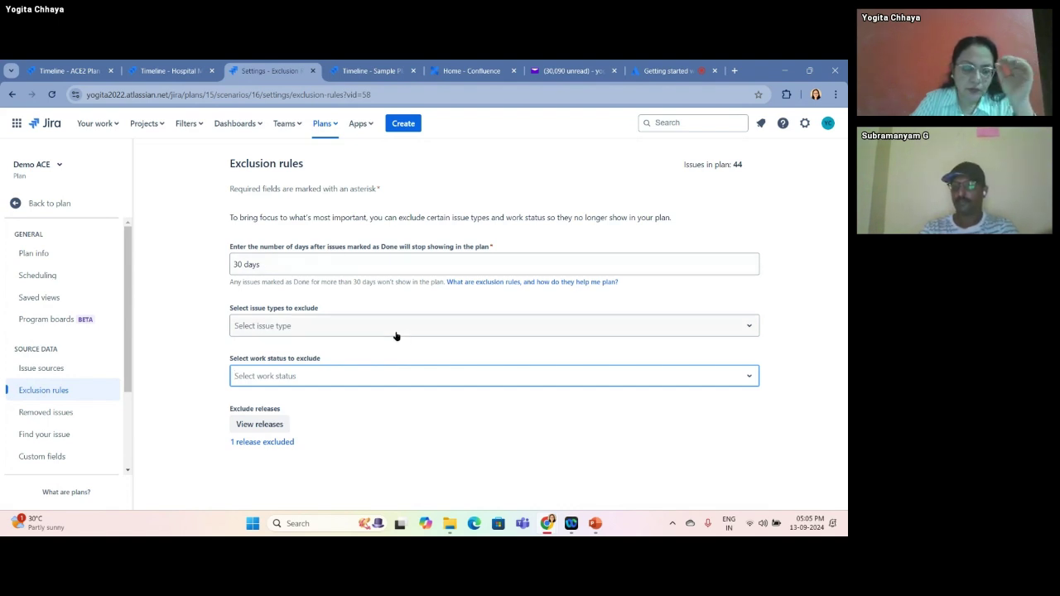
# - Review the releases included in and excluded from the plan, and close the list without changes
pyautogui.click(259, 425)
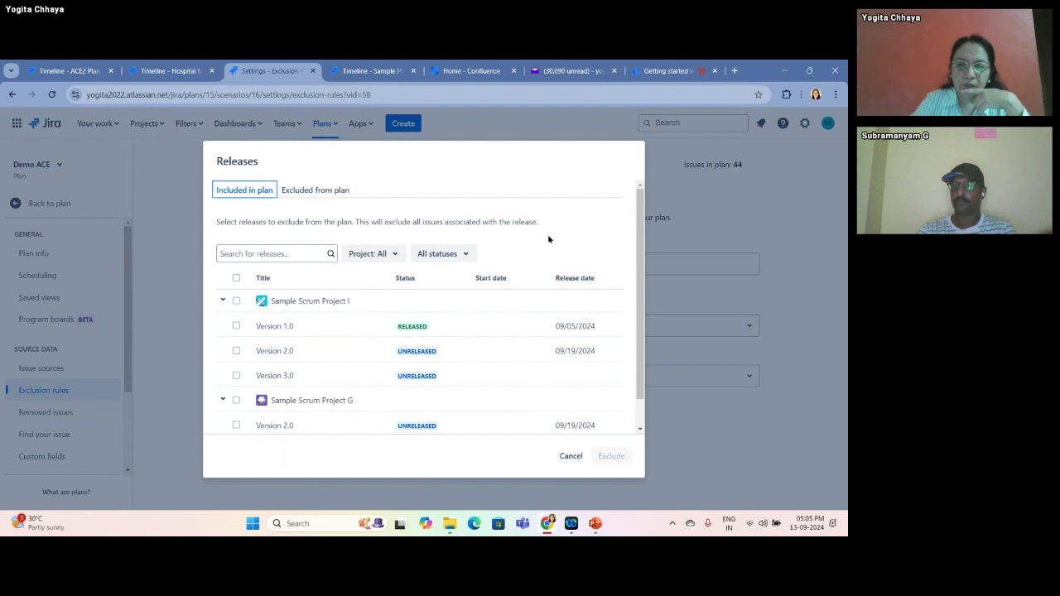
pyautogui.click(326, 193)
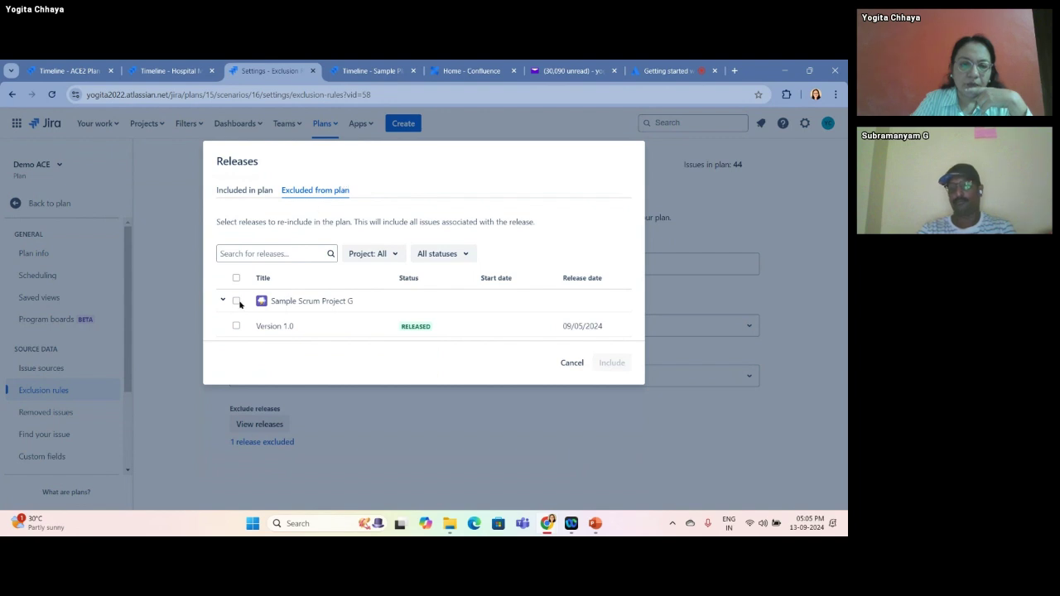
pyautogui.click(568, 365)
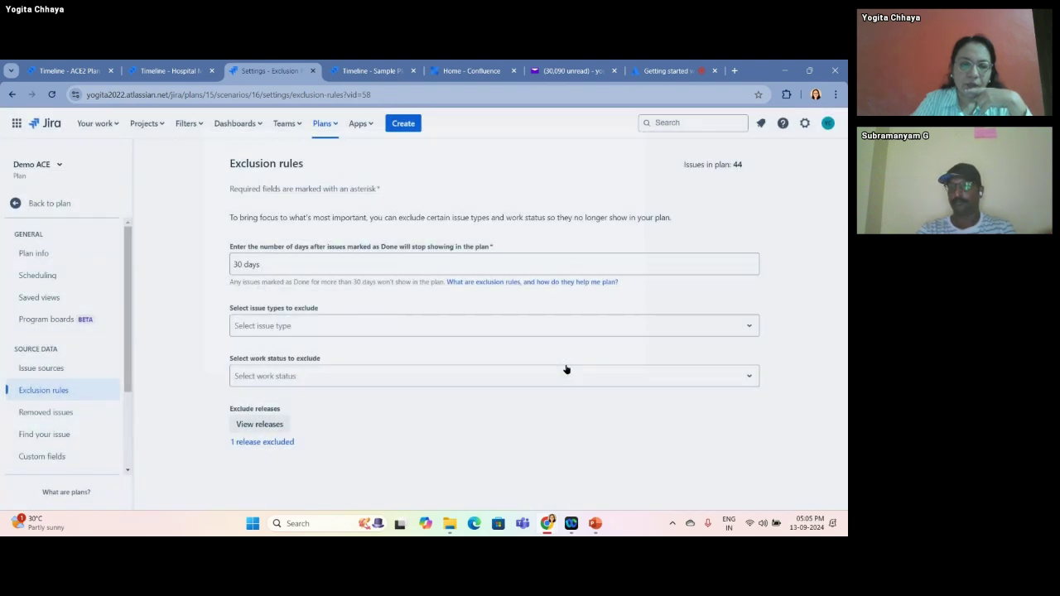
# - Review the issues removed from the plan, and look up issue SSPG-1 by its issue key
pyautogui.click(538, 370)
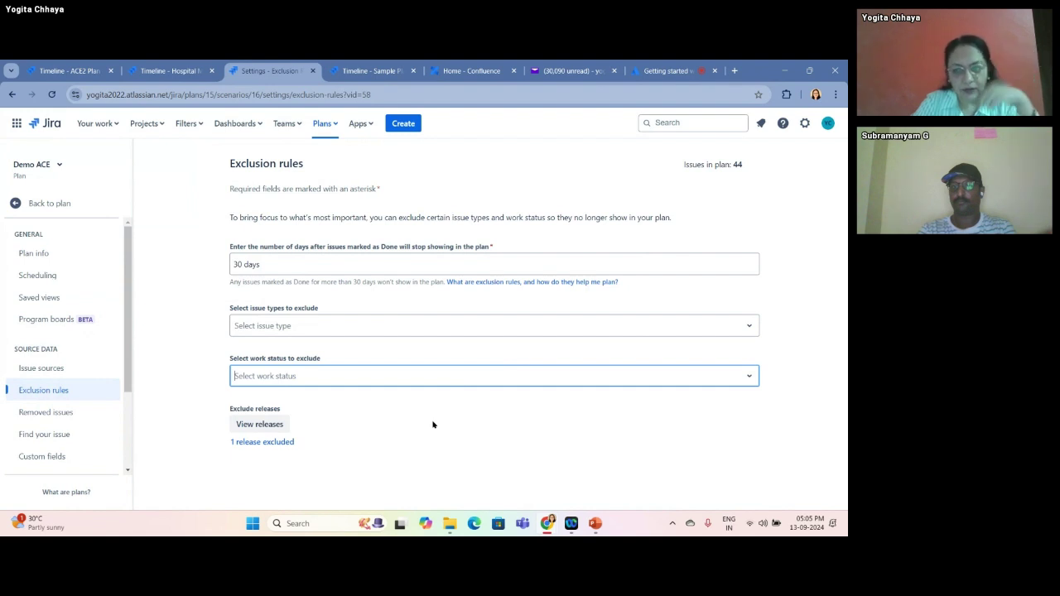
pyautogui.click(72, 415)
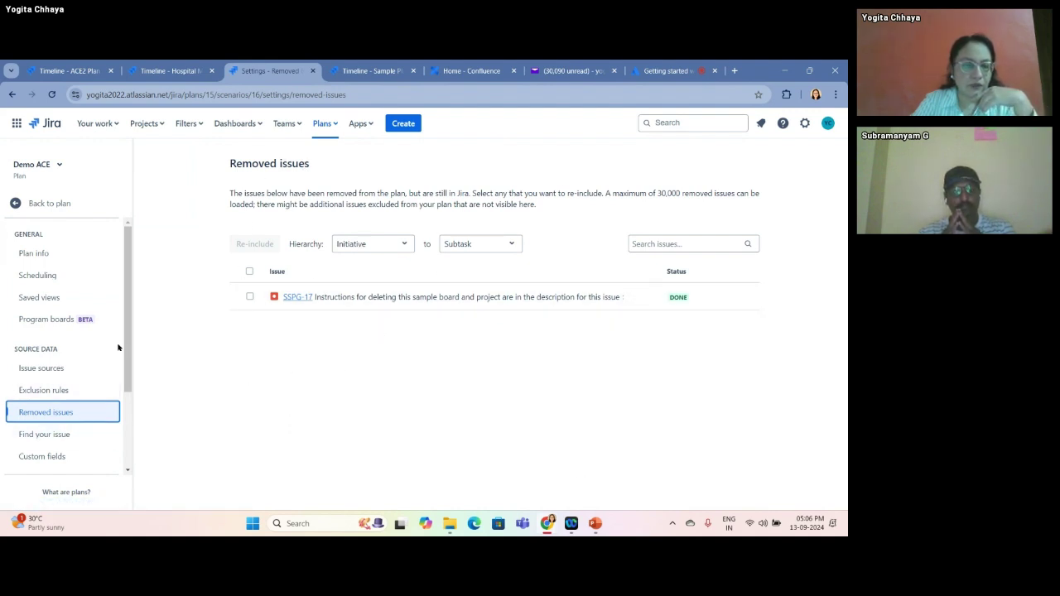
pyautogui.click(52, 433)
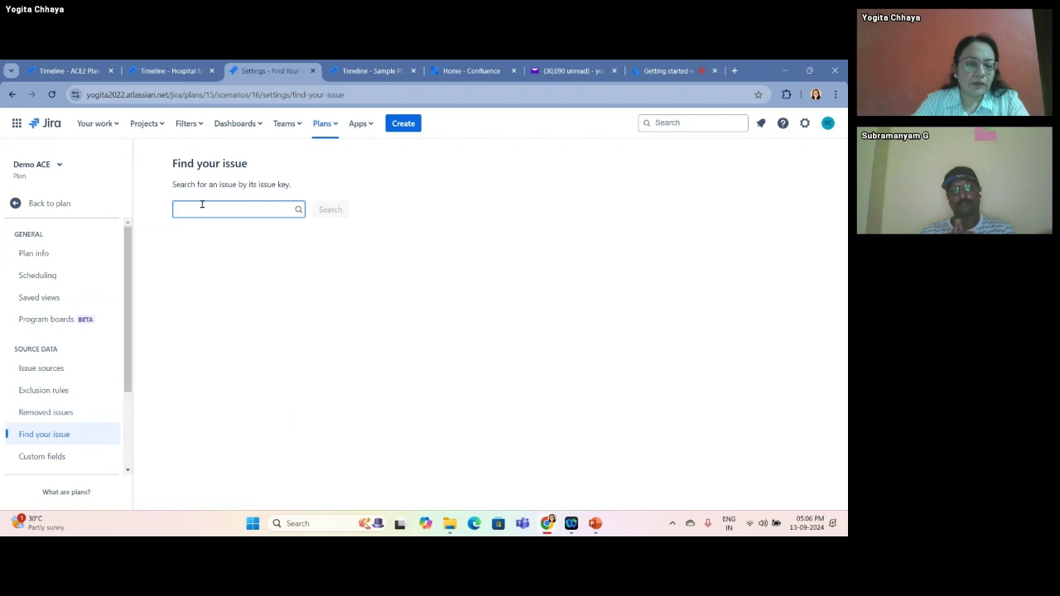
pyautogui.write('ssp')
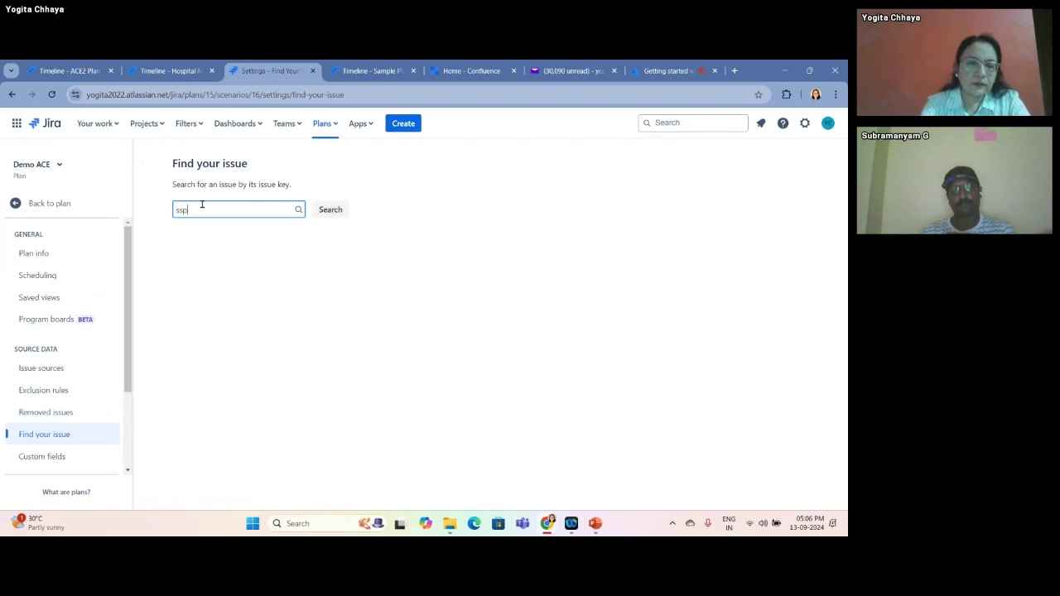
pyautogui.write('G-1')
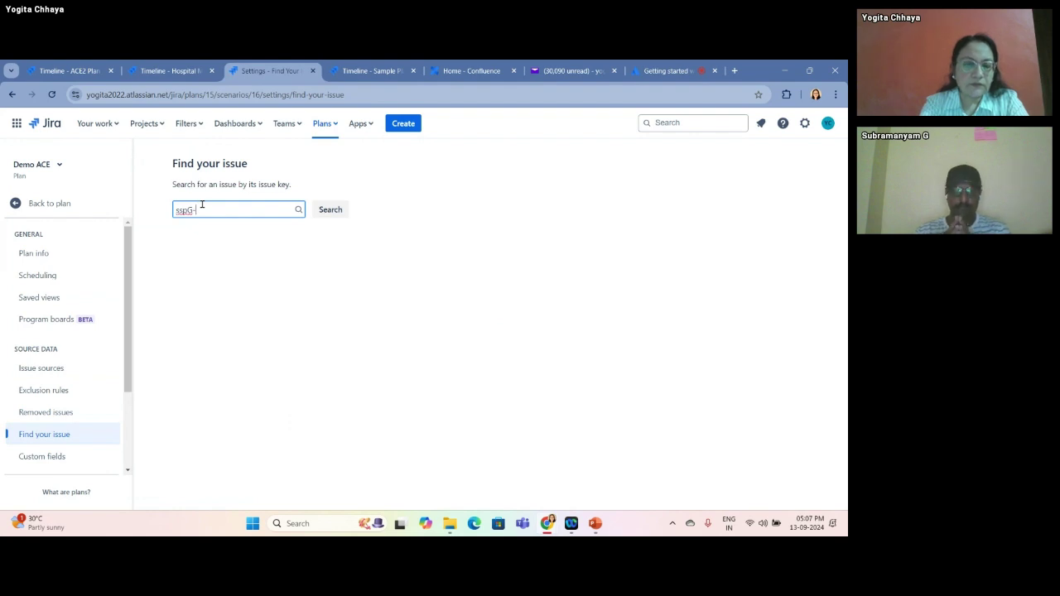
pyautogui.click(328, 209)
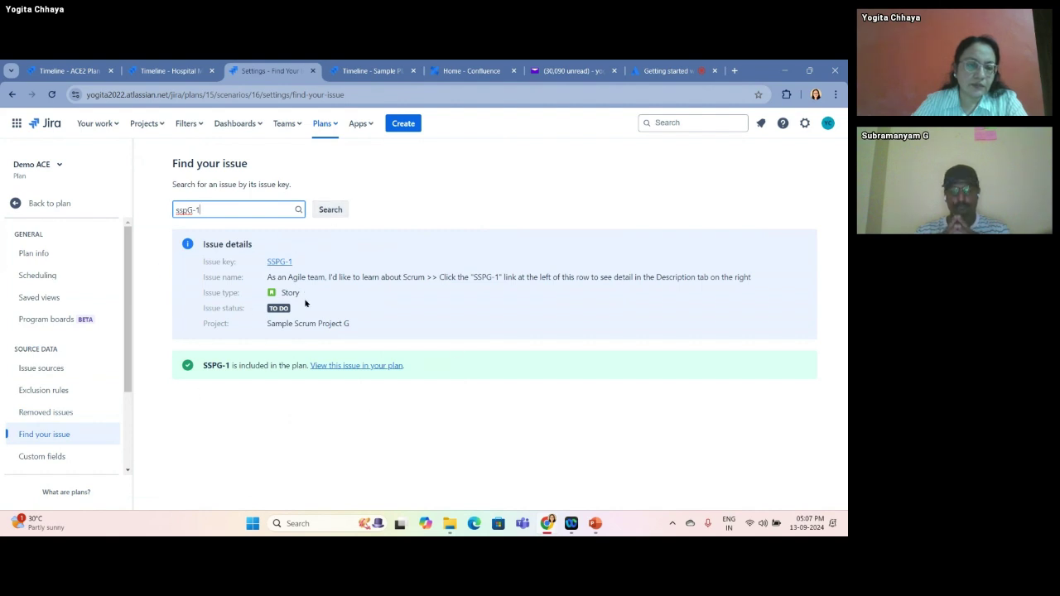
# - Review the plan's custom fields and the access options for who can edit the plan
pyautogui.click(38, 462)
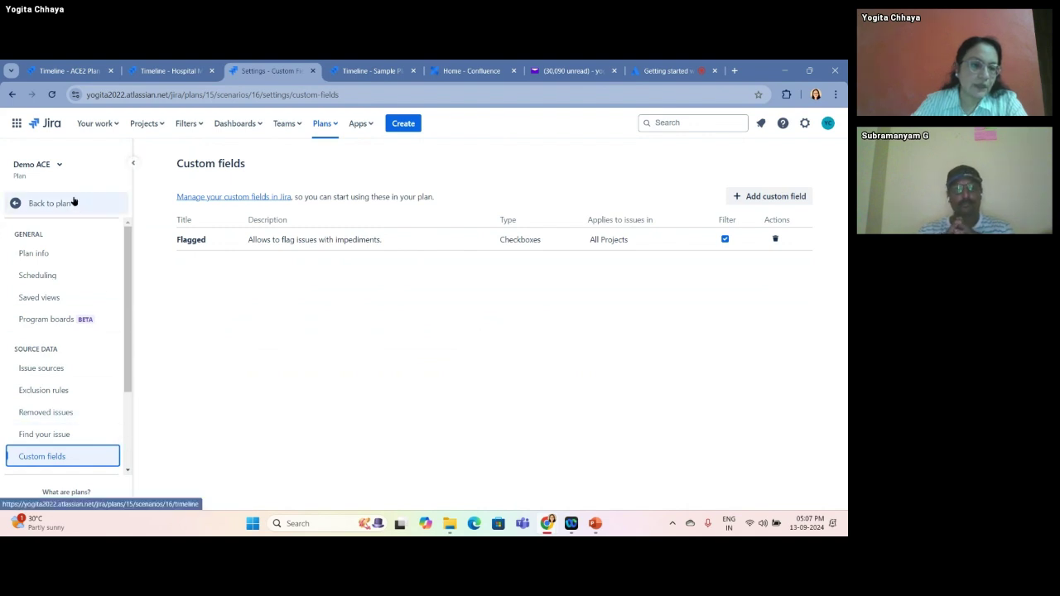
pyautogui.scroll(-3, 124, 426)
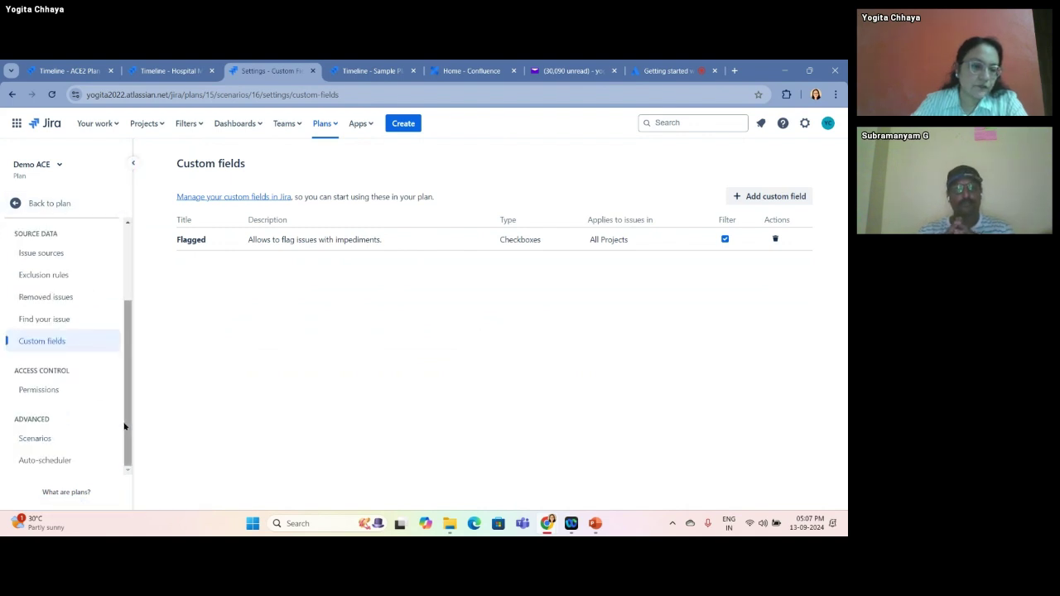
pyautogui.click(37, 393)
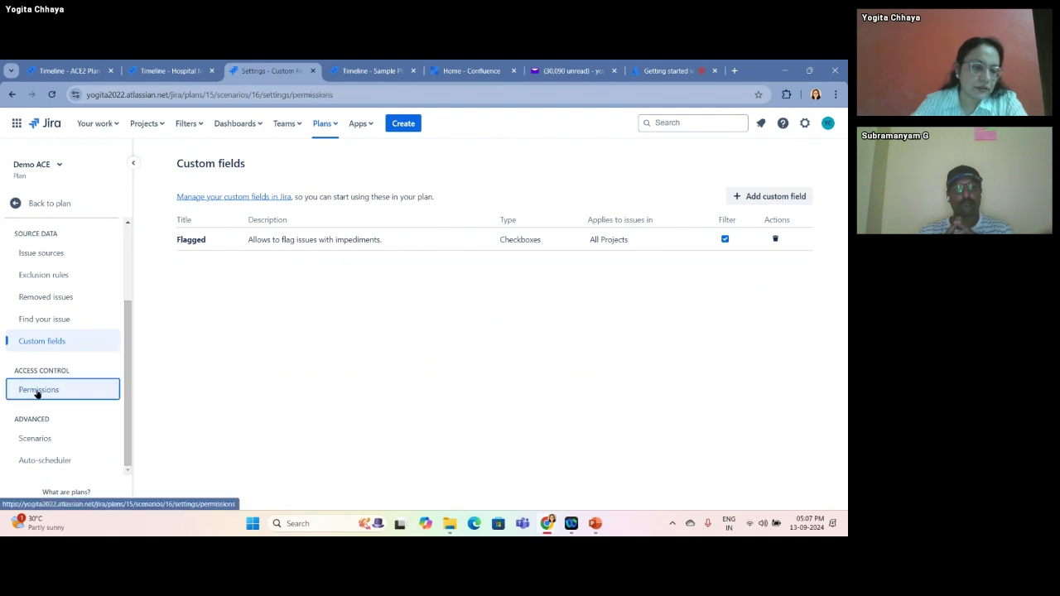
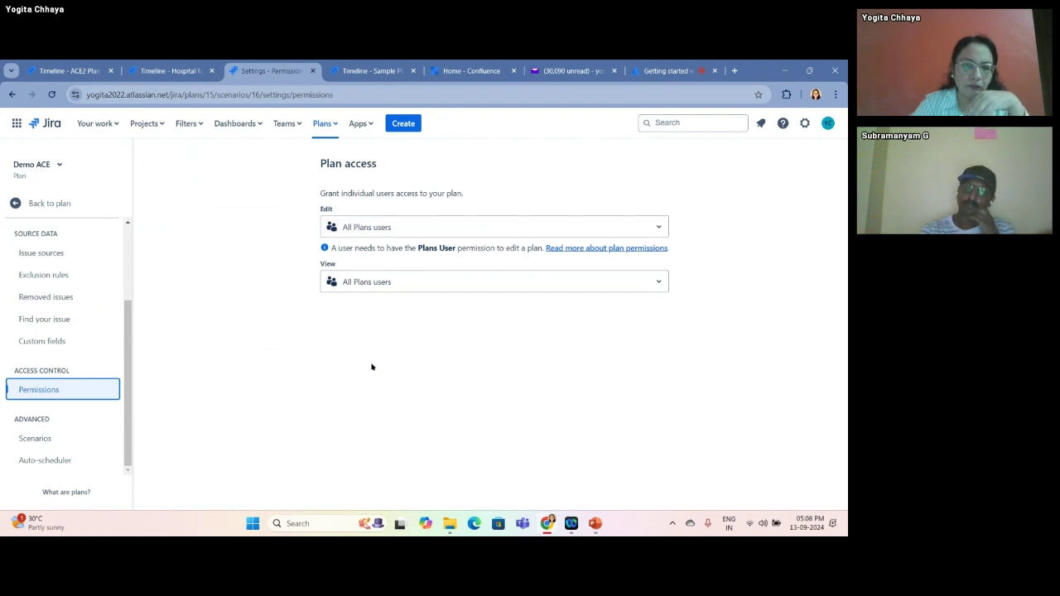
pyautogui.click(654, 229)
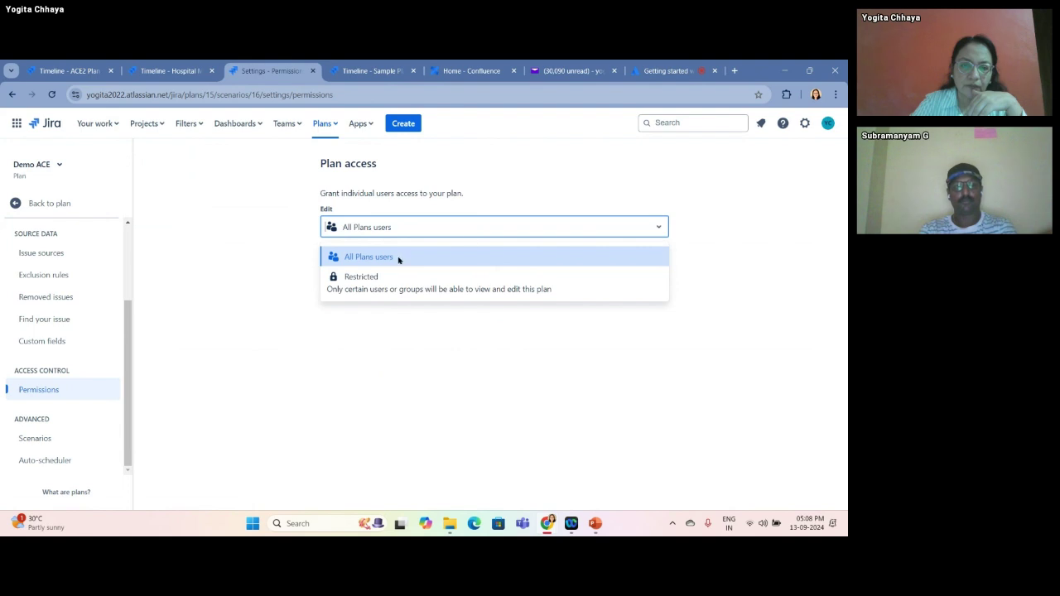
pyautogui.click(662, 227)
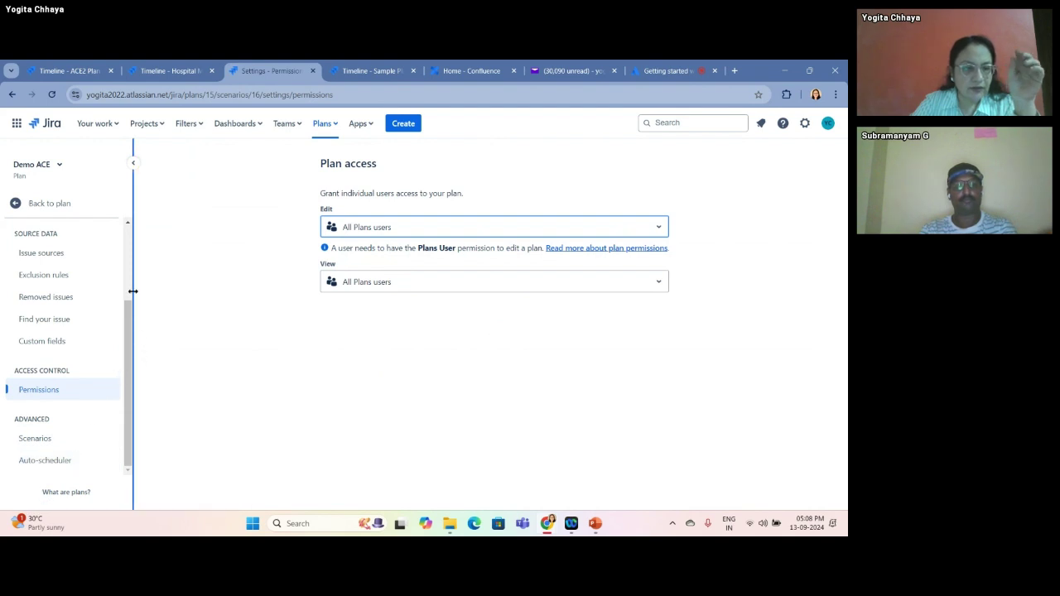
# - Return to the Demo ACE plan's timeline, view its issues as a timeline chart, and switch back to the list view
pyautogui.click(65, 202)
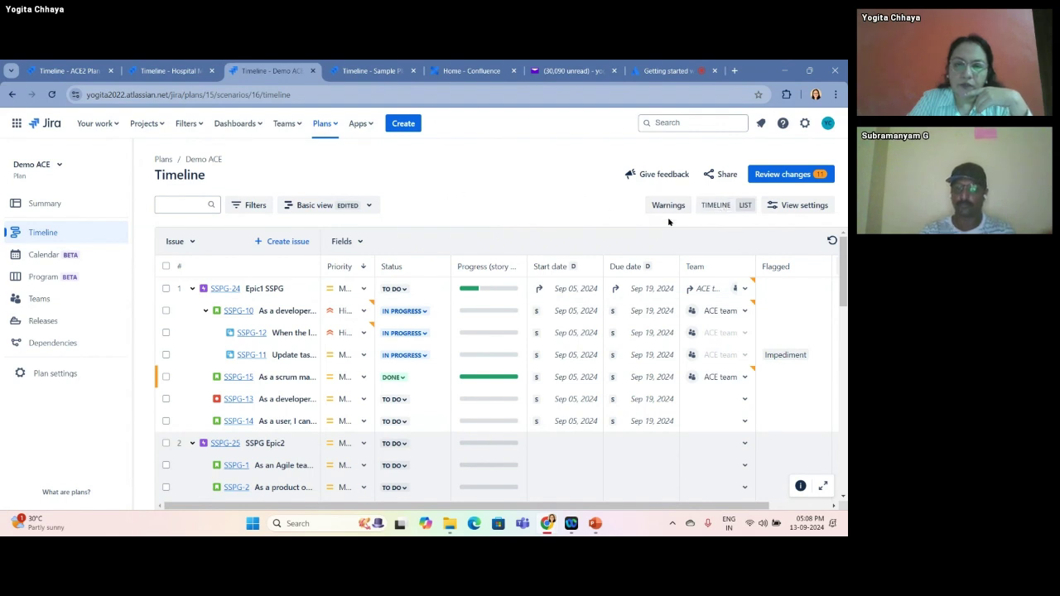
pyautogui.click(719, 207)
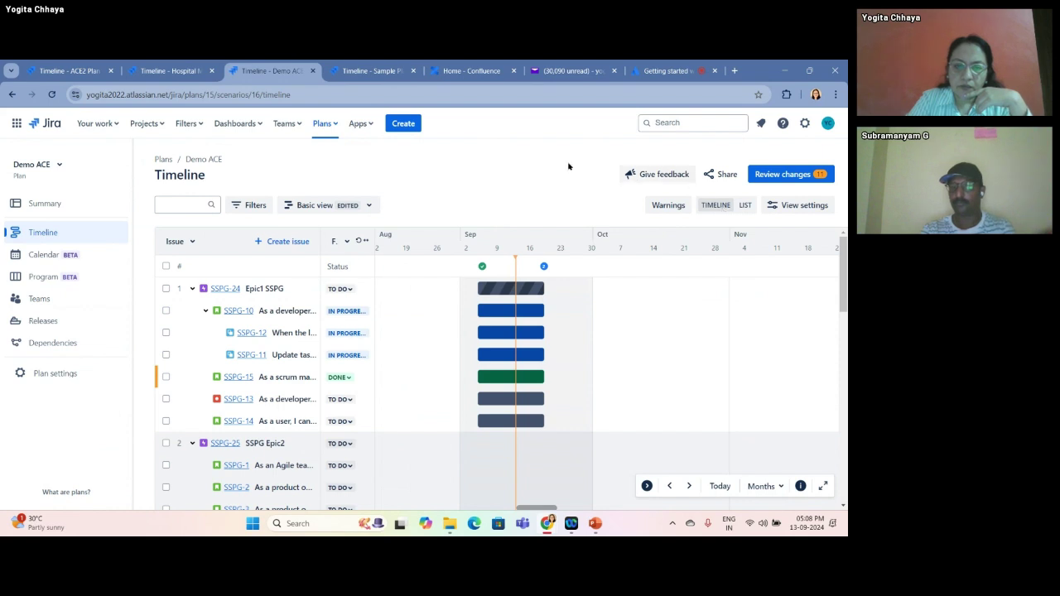
pyautogui.moveTo(548, 271)
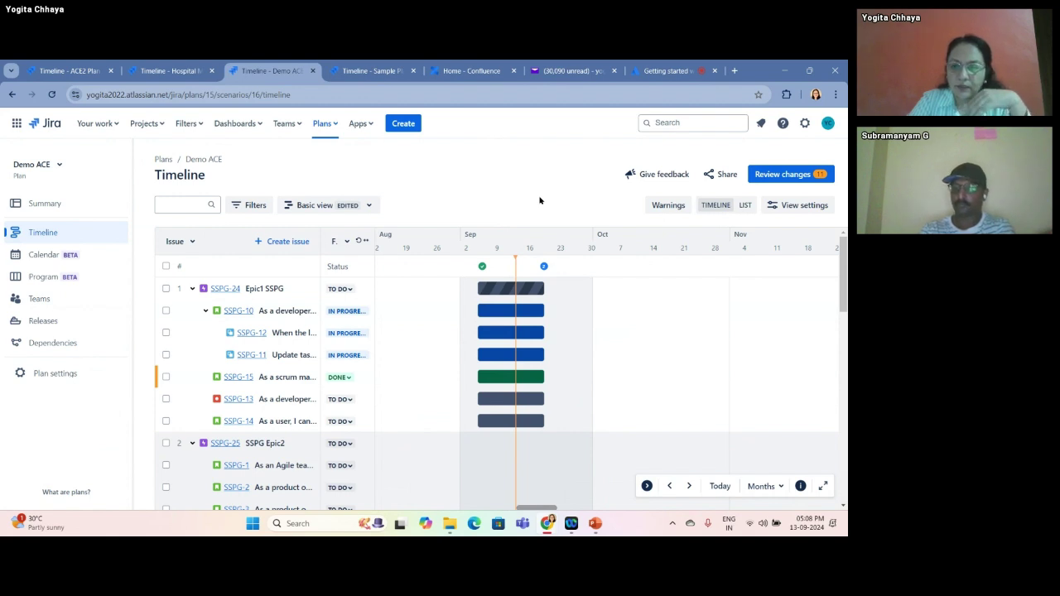
pyautogui.click(745, 205)
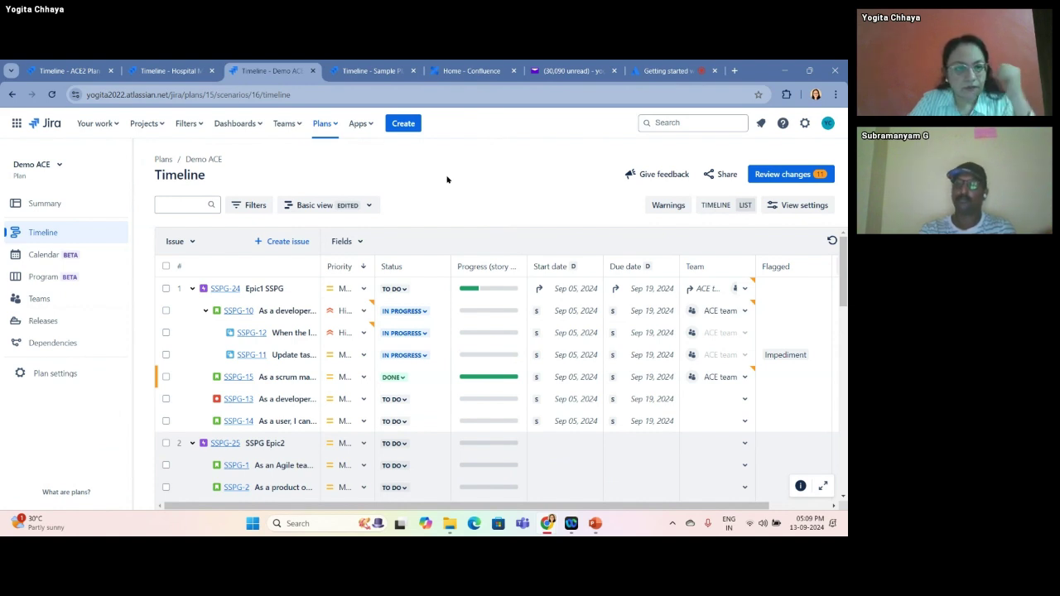
# - Check the teams in the Demo ACE plan, and open the Teams page of the ACE2 Plan
pyautogui.click(51, 299)
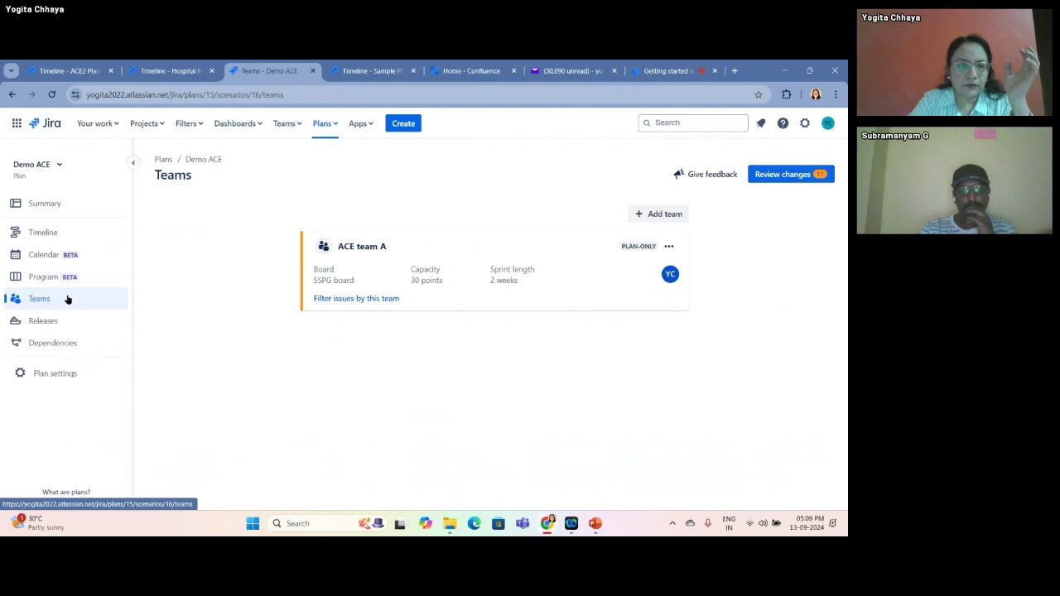
pyautogui.click(78, 71)
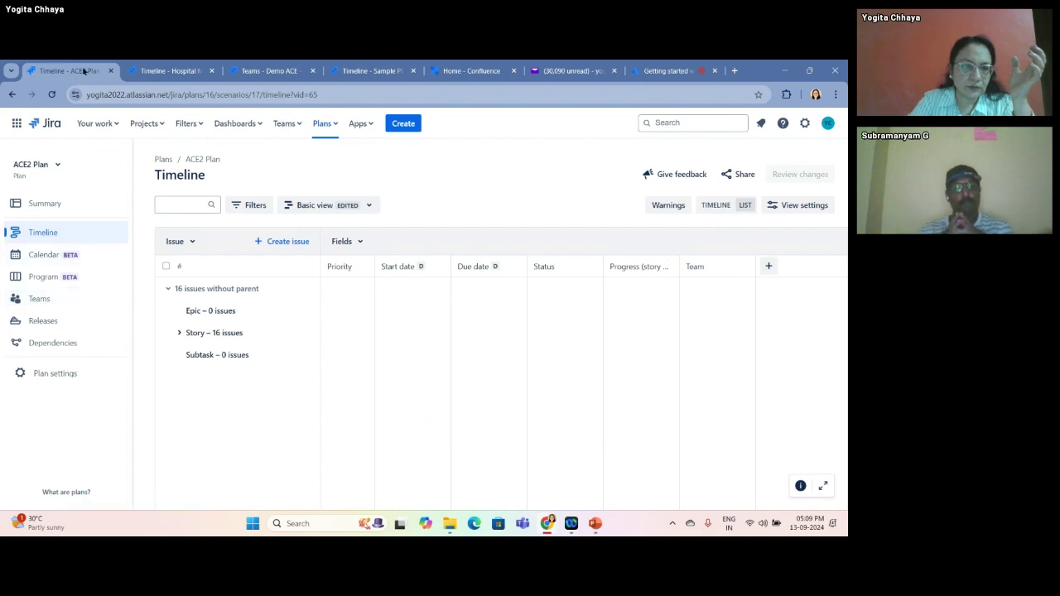
pyautogui.click(65, 301)
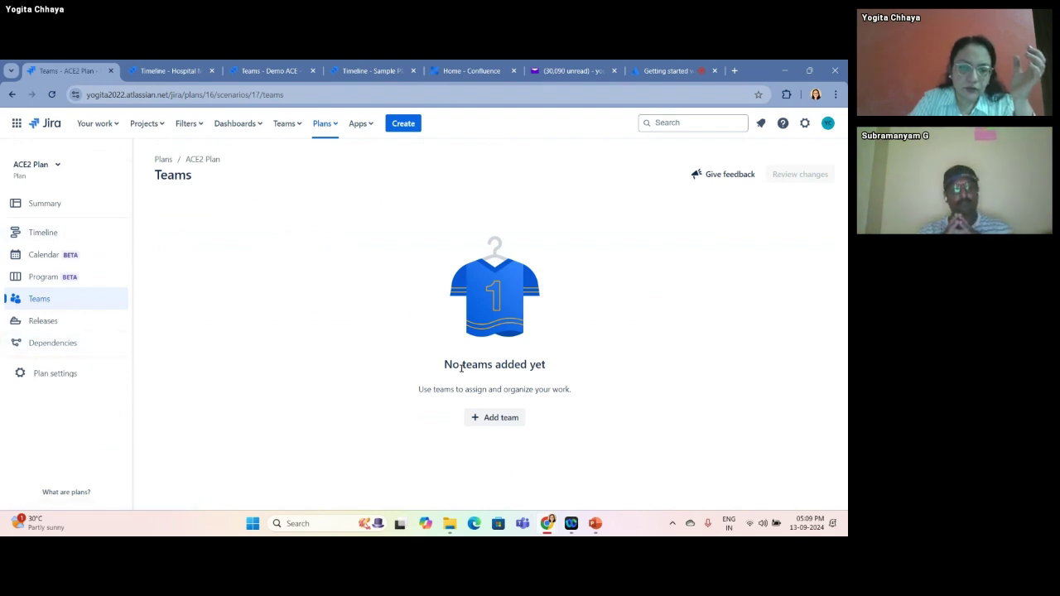
# - Start adding a new team of the Plan-only type to the ACE2 Plan
pyautogui.click(490, 418)
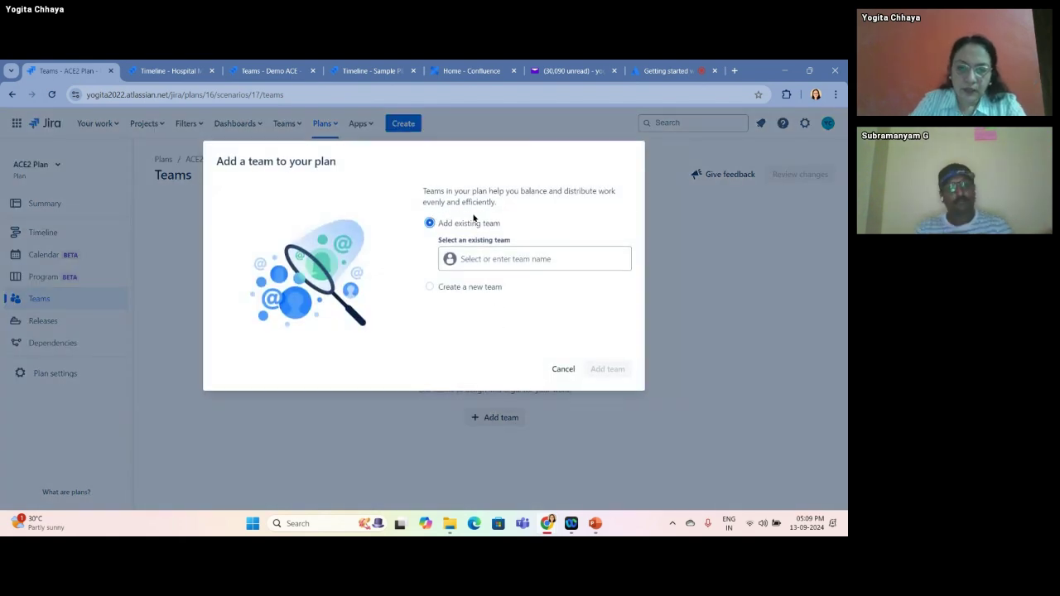
pyautogui.click(472, 287)
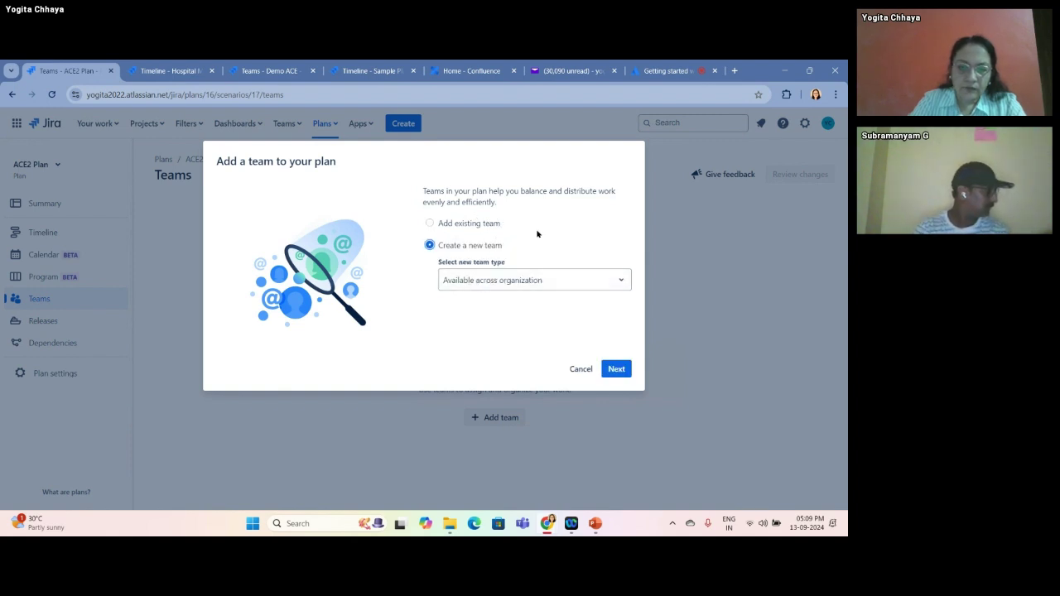
pyautogui.click(548, 283)
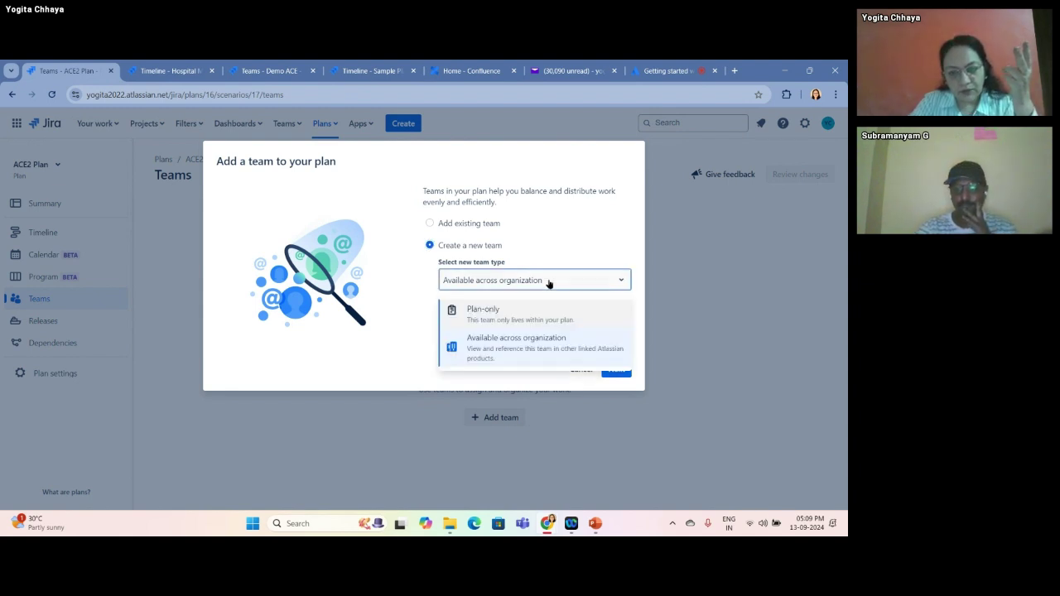
pyautogui.click(510, 313)
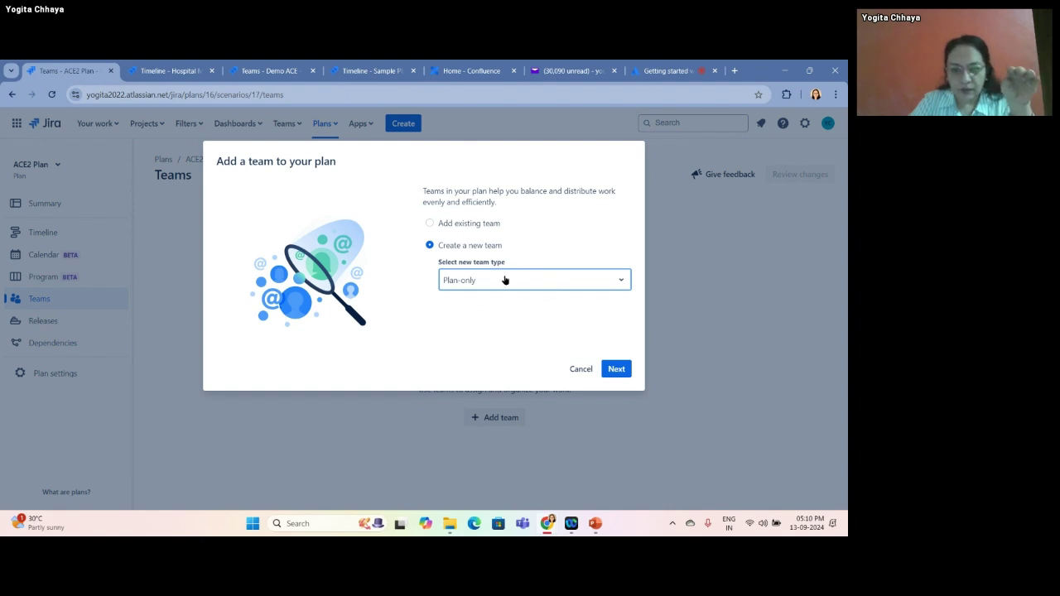
pyautogui.click(480, 281)
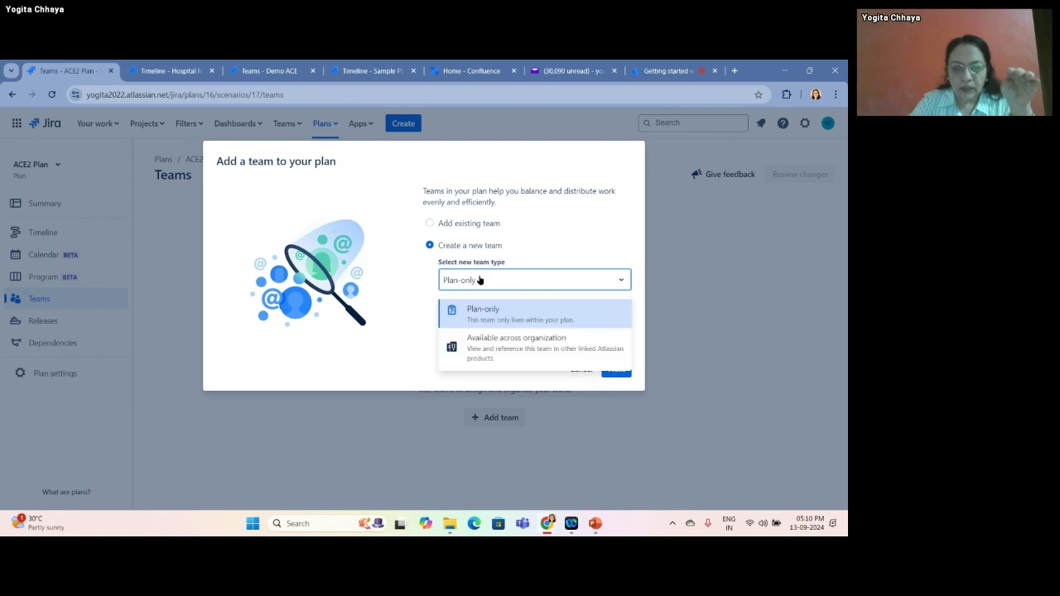
pyautogui.click(480, 281)
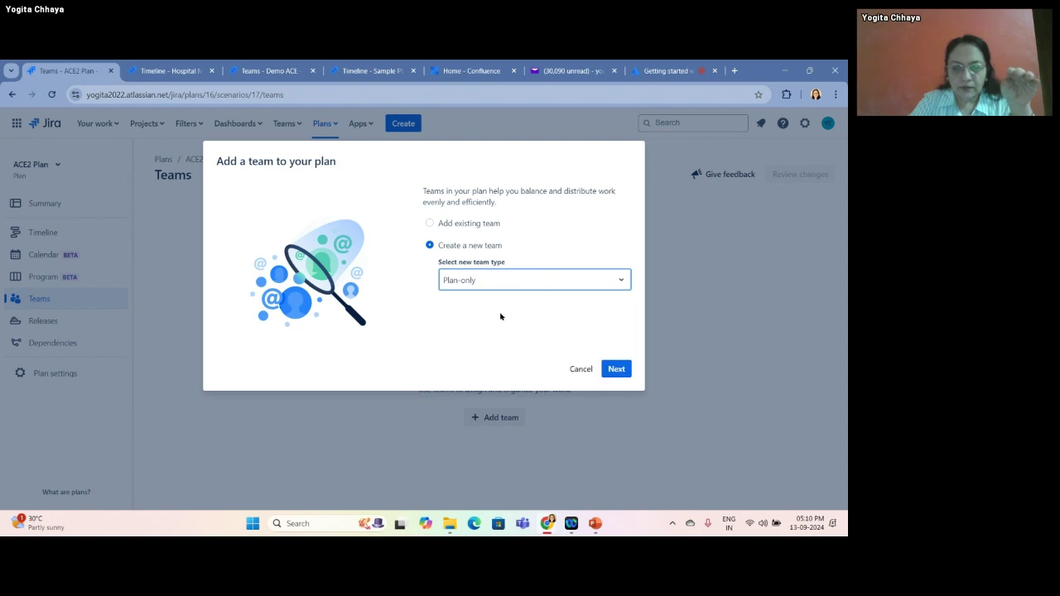
pyautogui.click(618, 370)
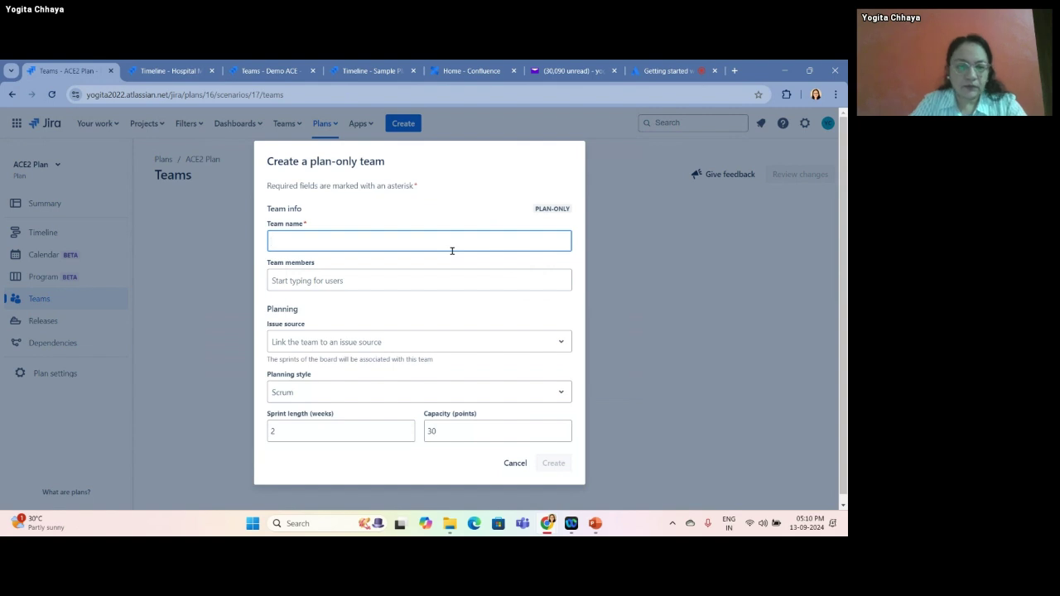
# - Name the new team "Plan team B" and add the first suggested user as its member
pyautogui.write('Plan team B')
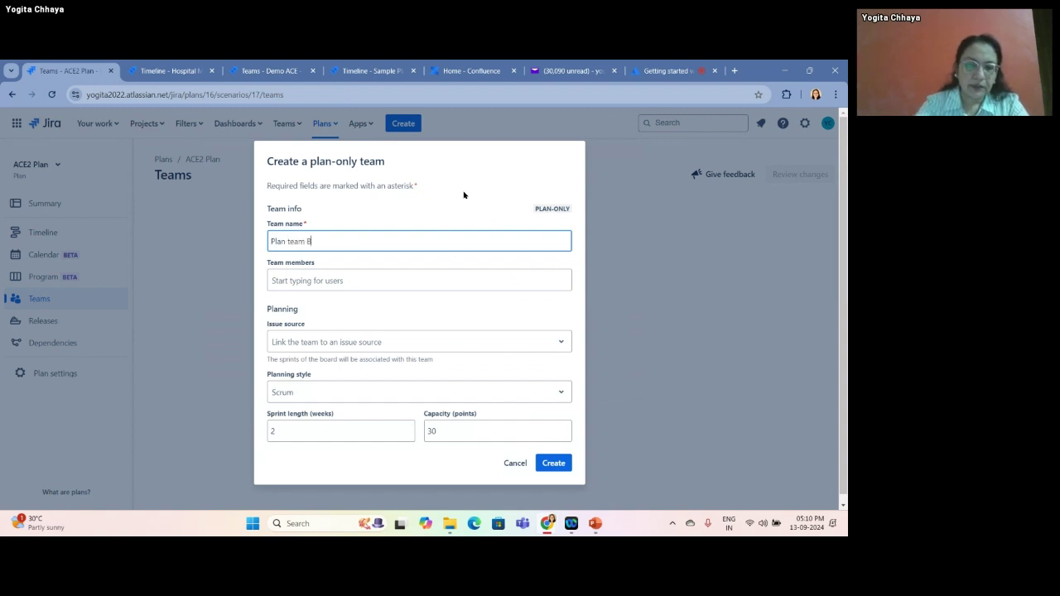
pyautogui.click(371, 277)
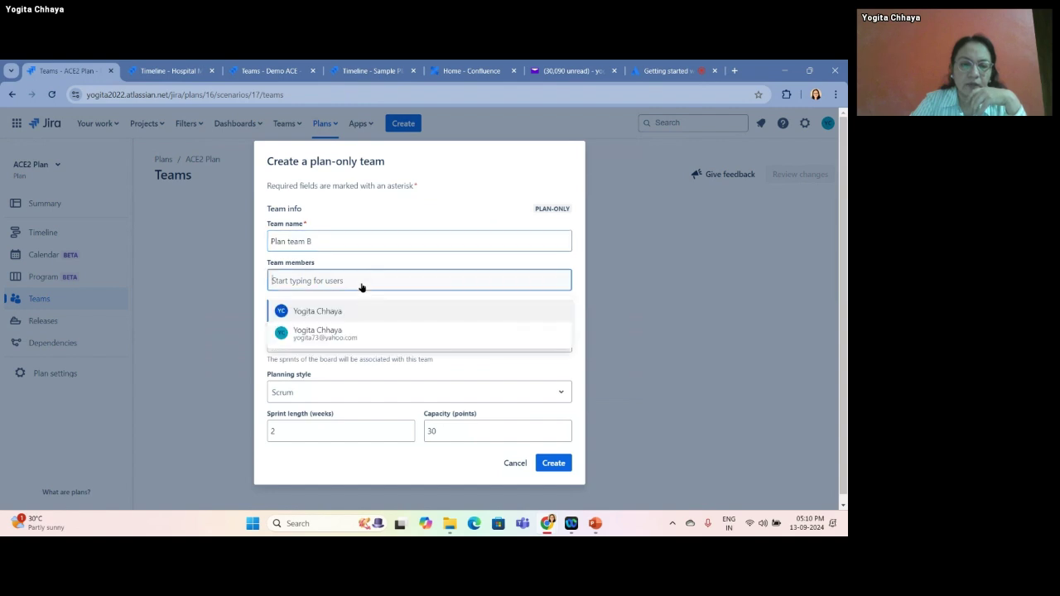
pyautogui.click(348, 313)
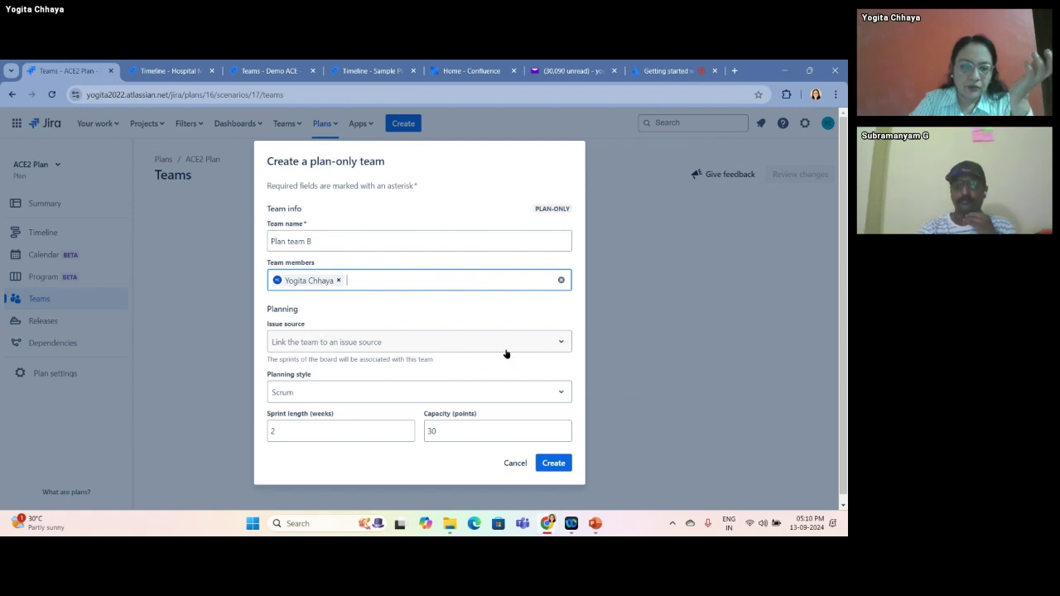
# - Link the team to the SSPI board, keep Scrum planning with 2-week sprints and a 30-point capacity, and create the team
pyautogui.click(552, 342)
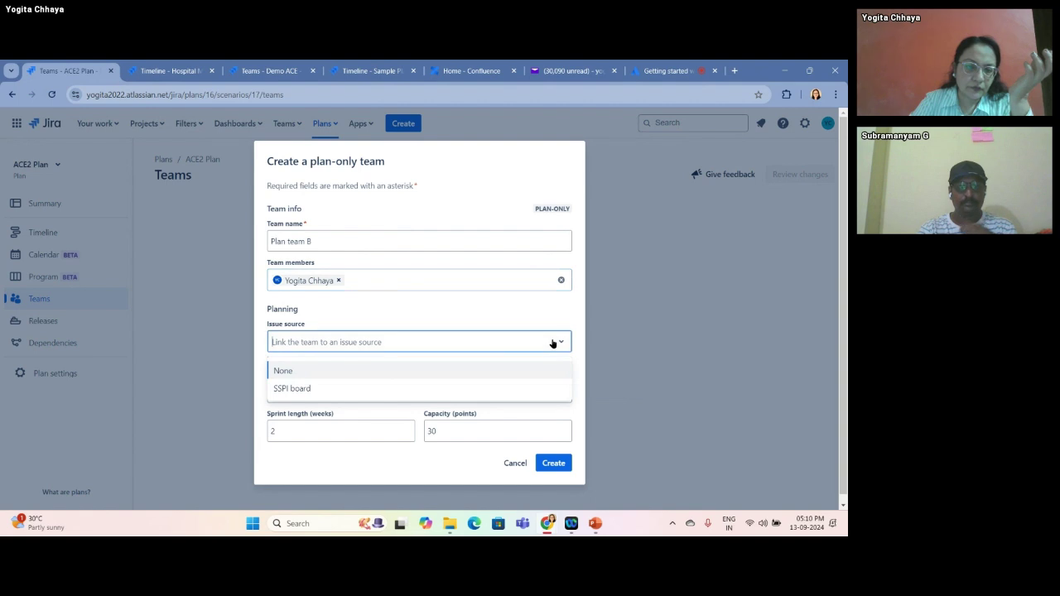
pyautogui.click(302, 388)
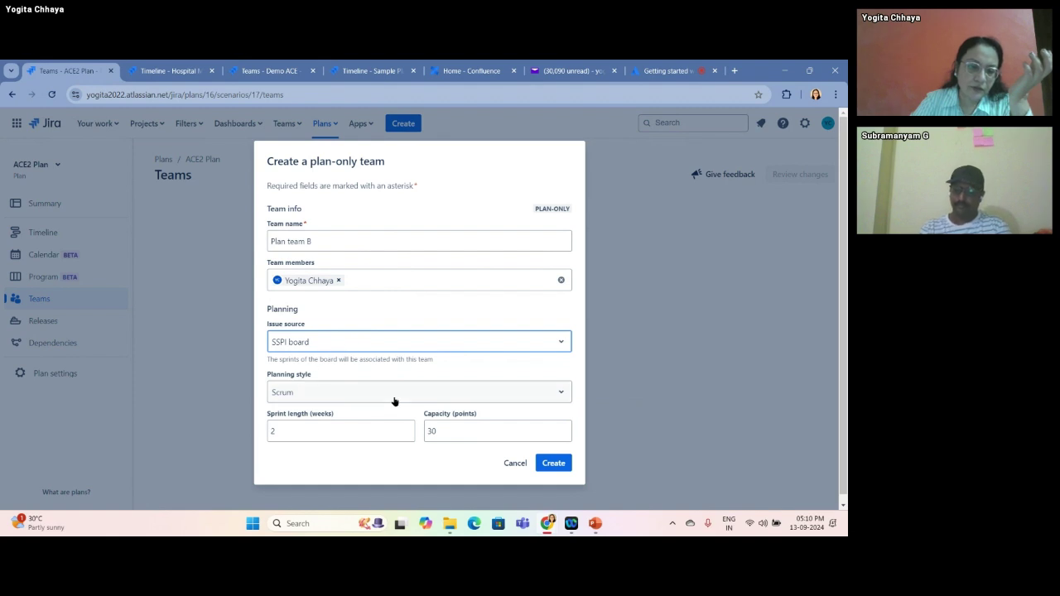
pyautogui.click(541, 401)
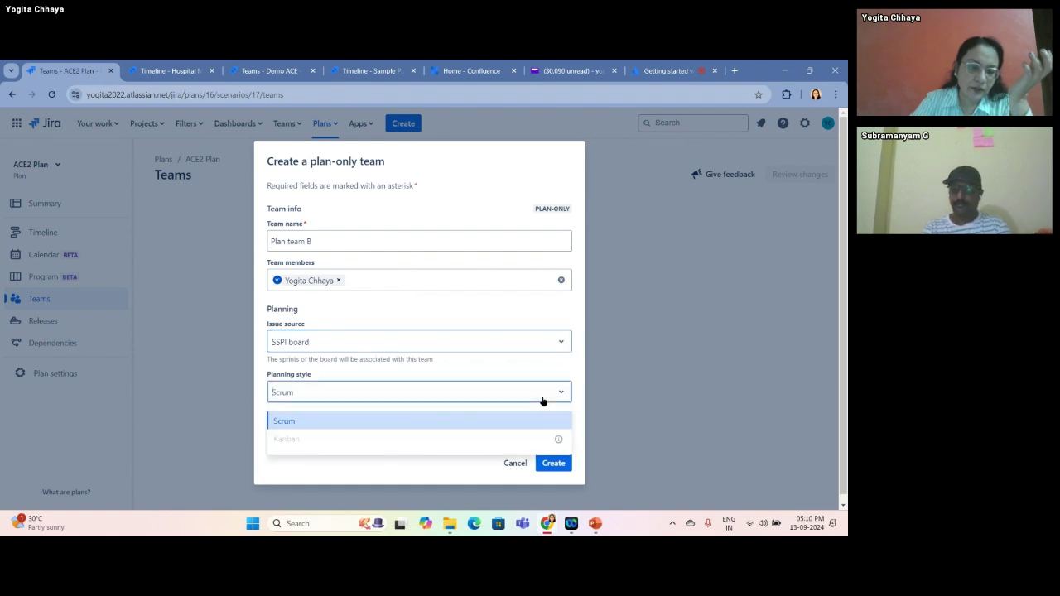
pyautogui.click(365, 389)
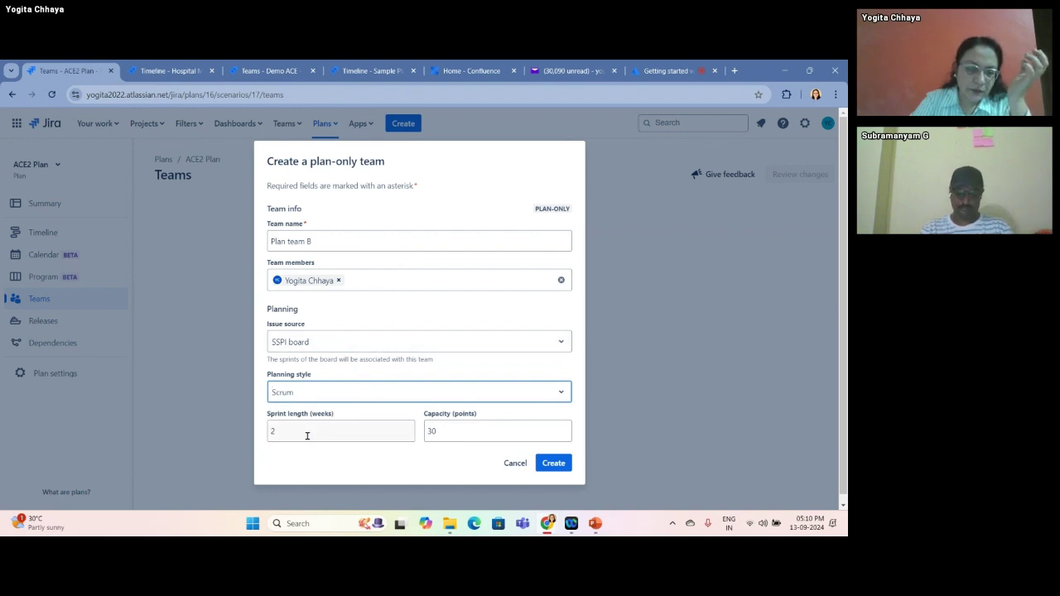
pyautogui.click(459, 428)
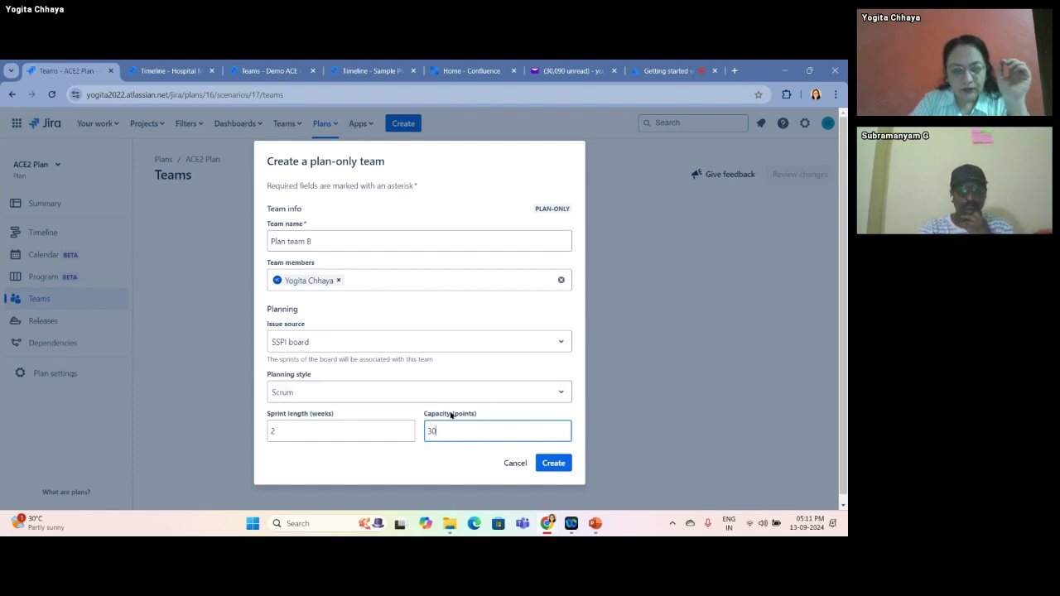
pyautogui.click(555, 464)
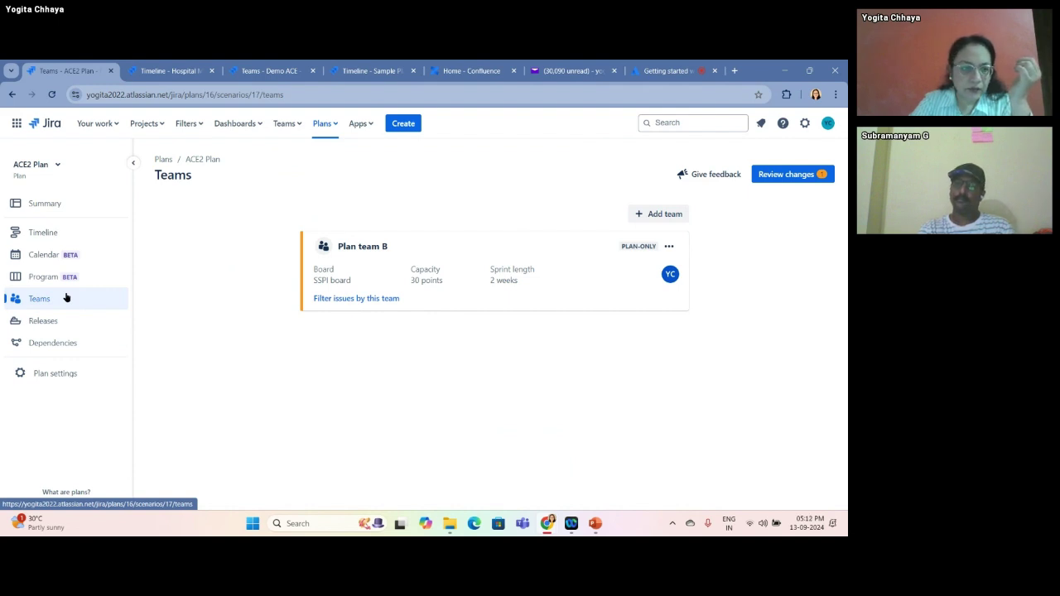
# - Open the ACE2 Plan's timeline, apply the saved Dependencies view, and display it as a timeline instead of a list
pyautogui.click(62, 239)
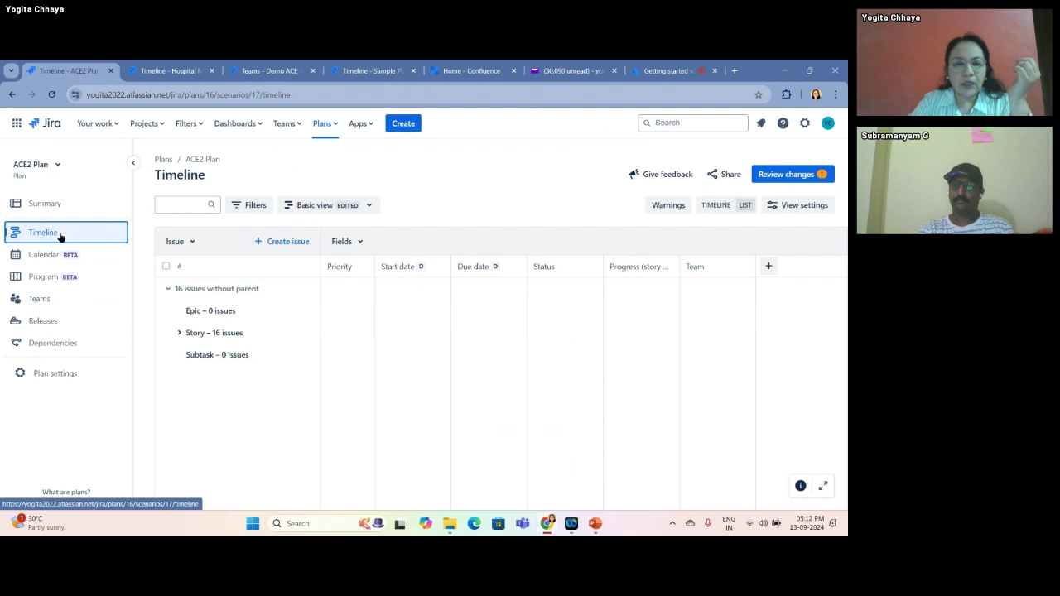
pyautogui.click(370, 208)
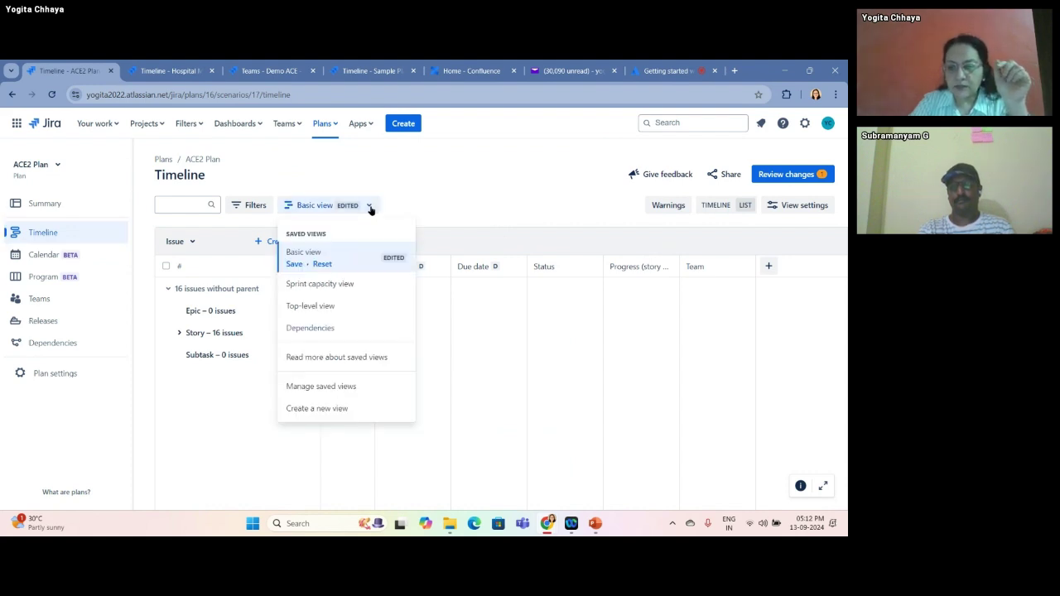
pyautogui.click(319, 328)
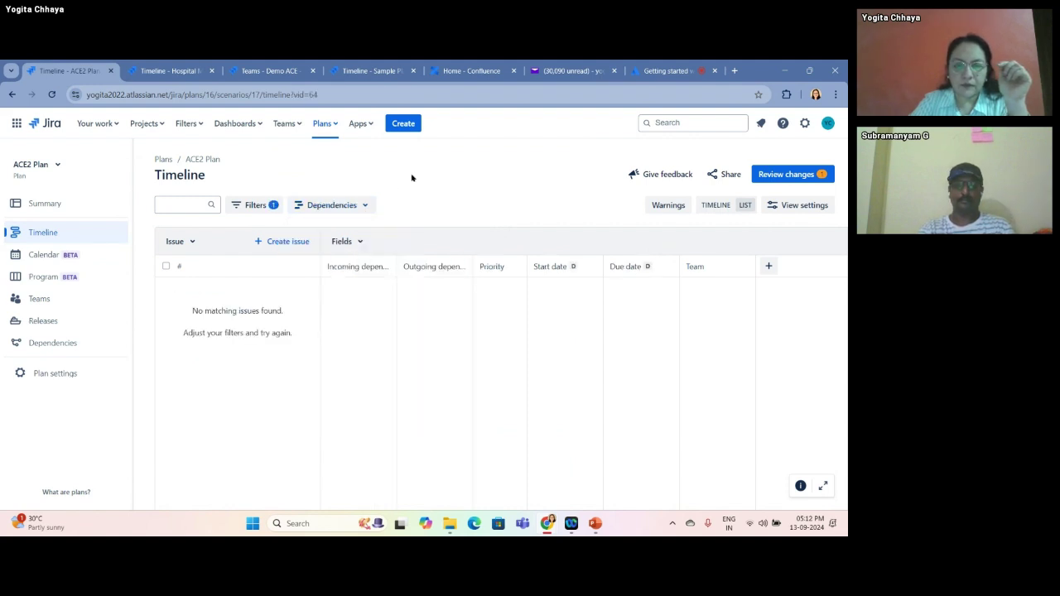
pyautogui.click(727, 205)
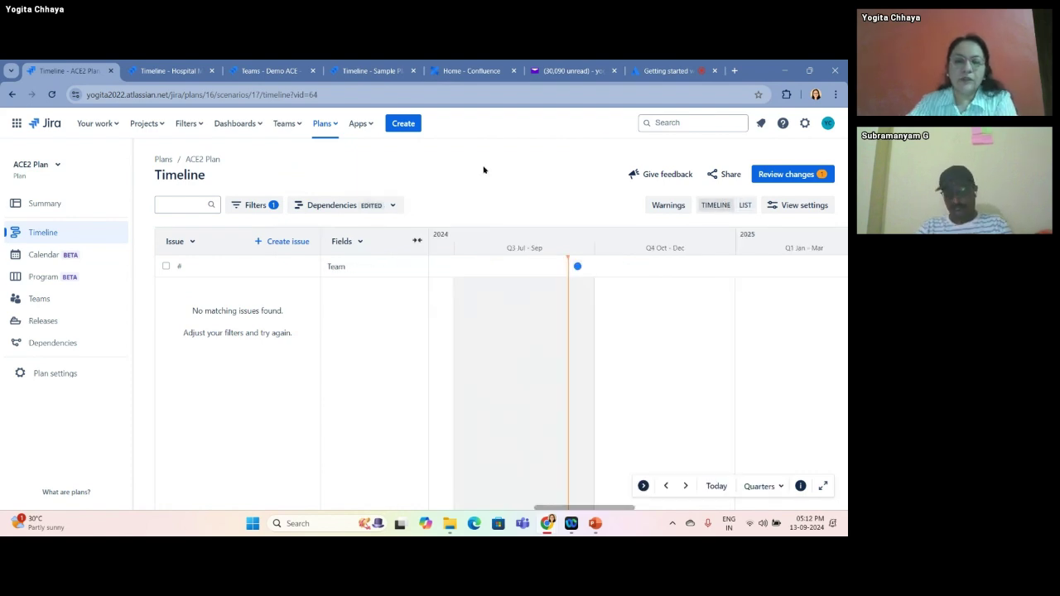
# - Switch to the Sample Plan A timeline, display it as a timeline instead of a list, and check its saved views
pyautogui.click(253, 75)
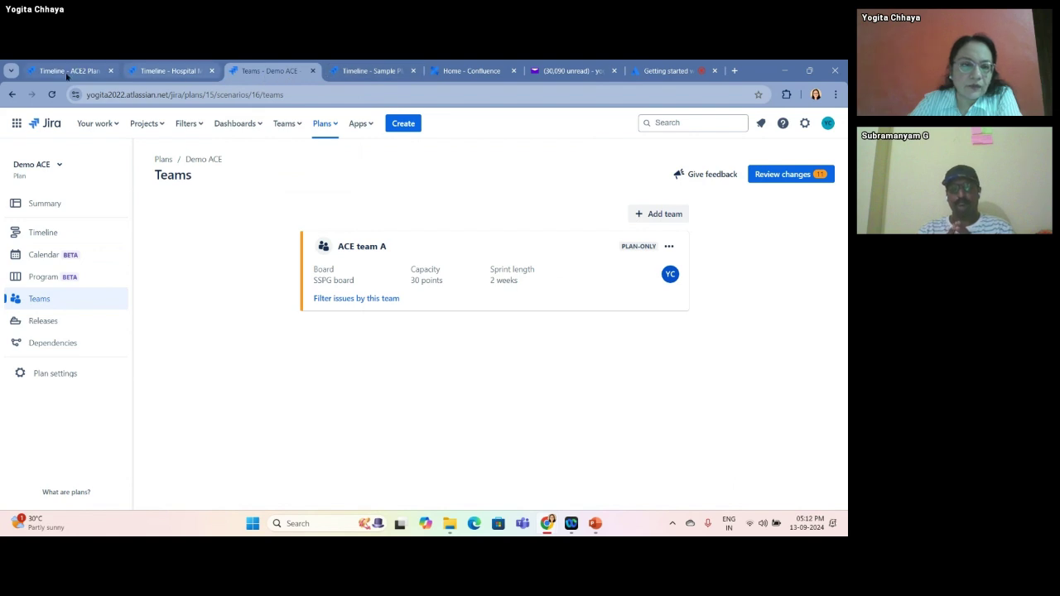
pyautogui.click(354, 71)
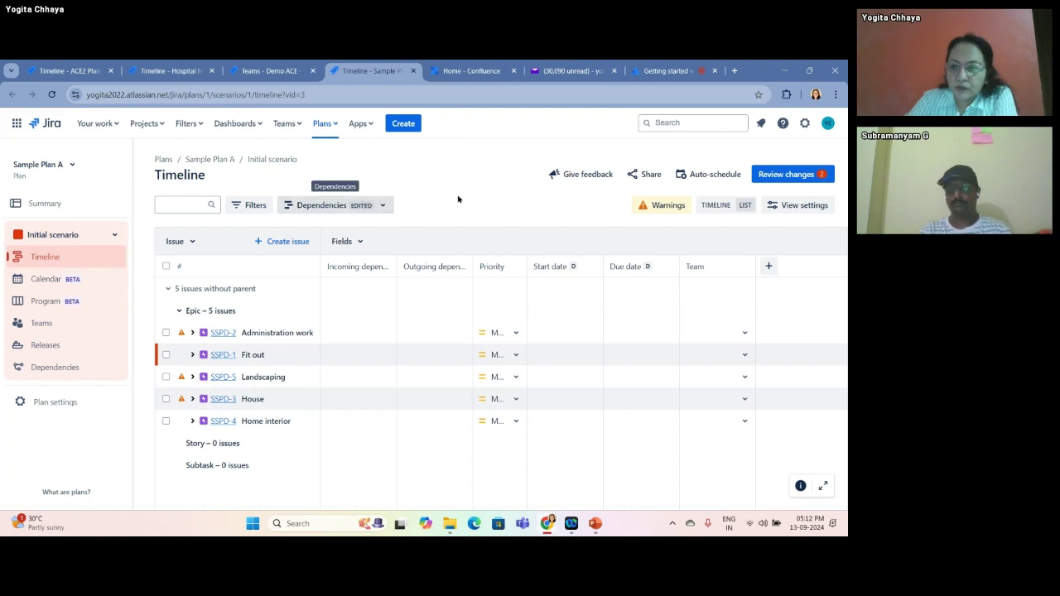
pyautogui.click(714, 207)
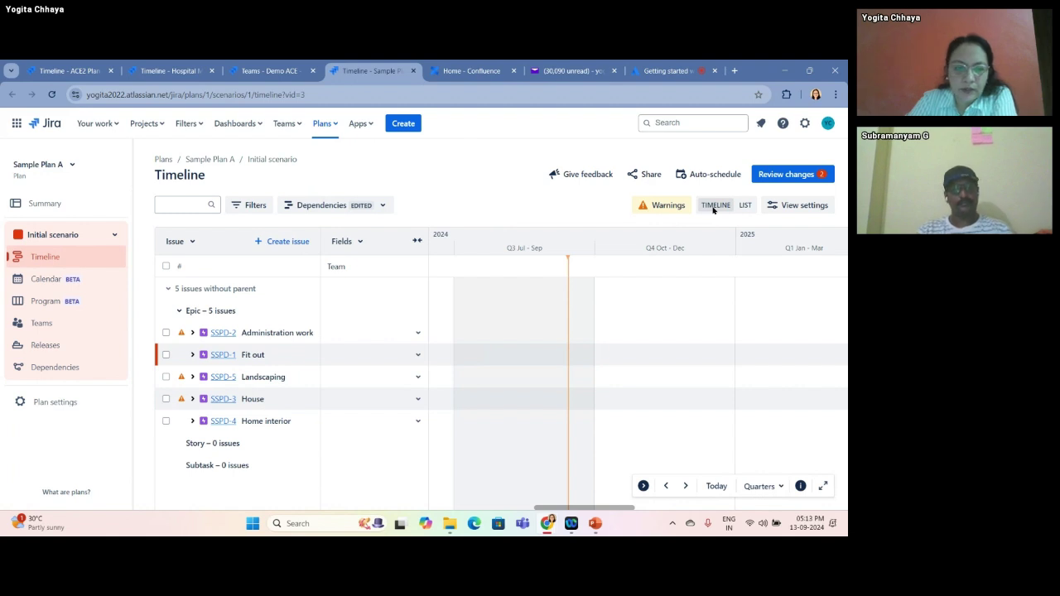
pyautogui.click(381, 206)
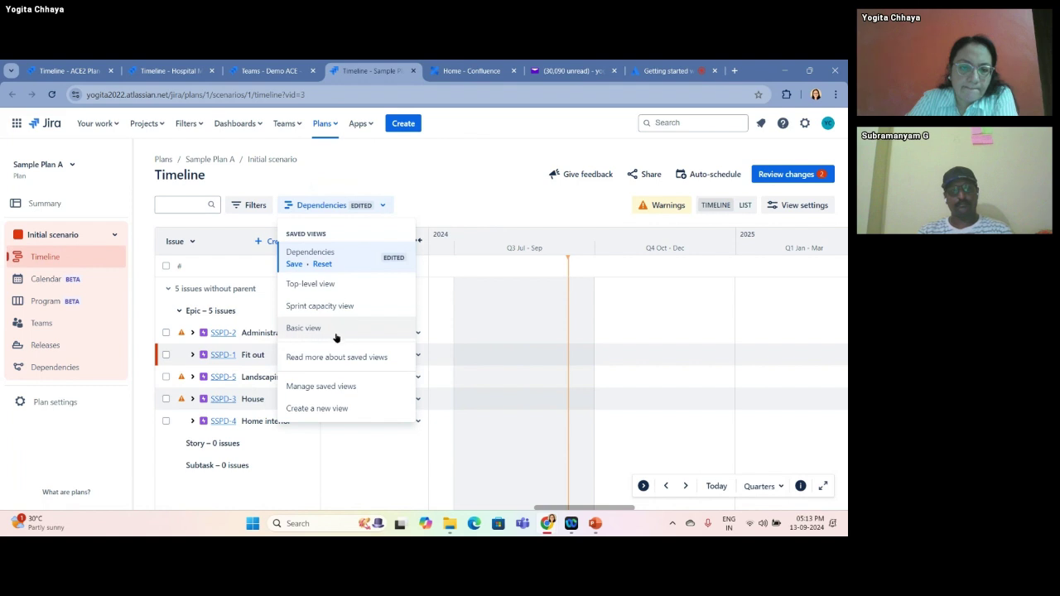
pyautogui.click(369, 262)
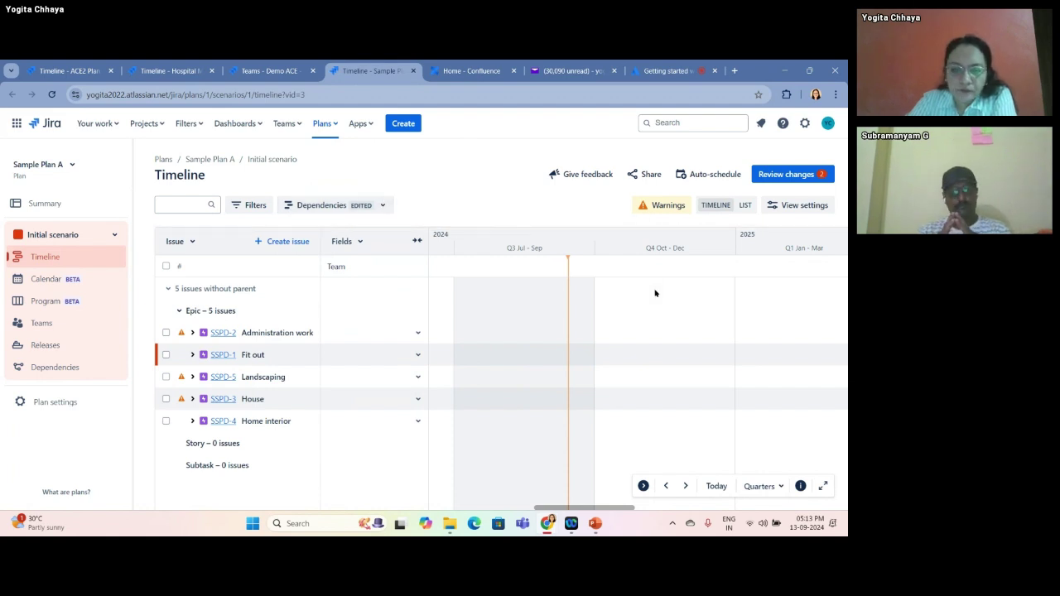
# - Preview the Sample Plan A timeline by years and by weeks, return it to quarters, and review the timescale options
pyautogui.click(775, 490)
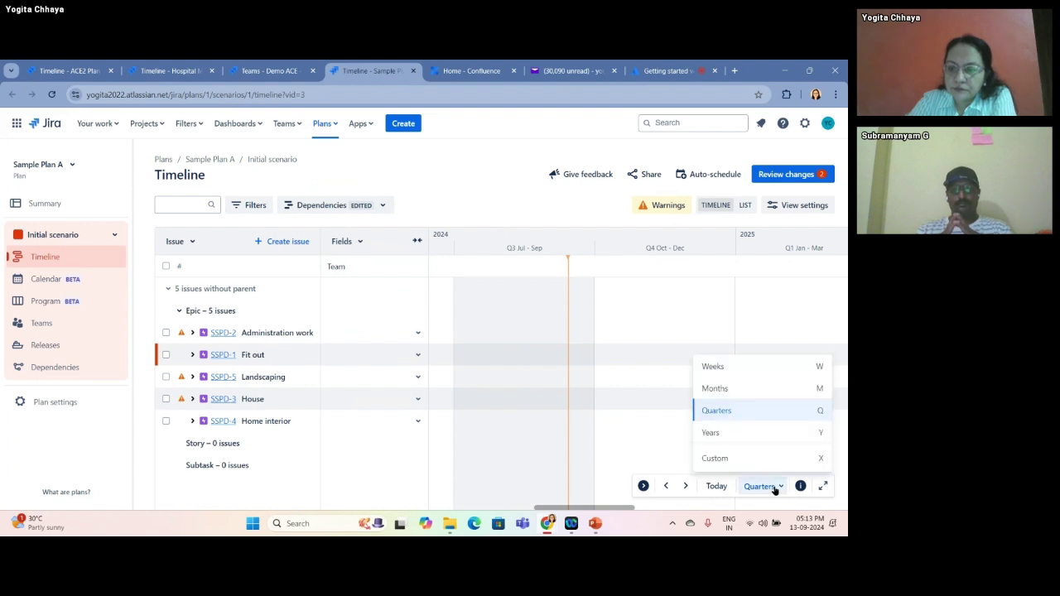
pyautogui.click(744, 435)
pyautogui.click(779, 492)
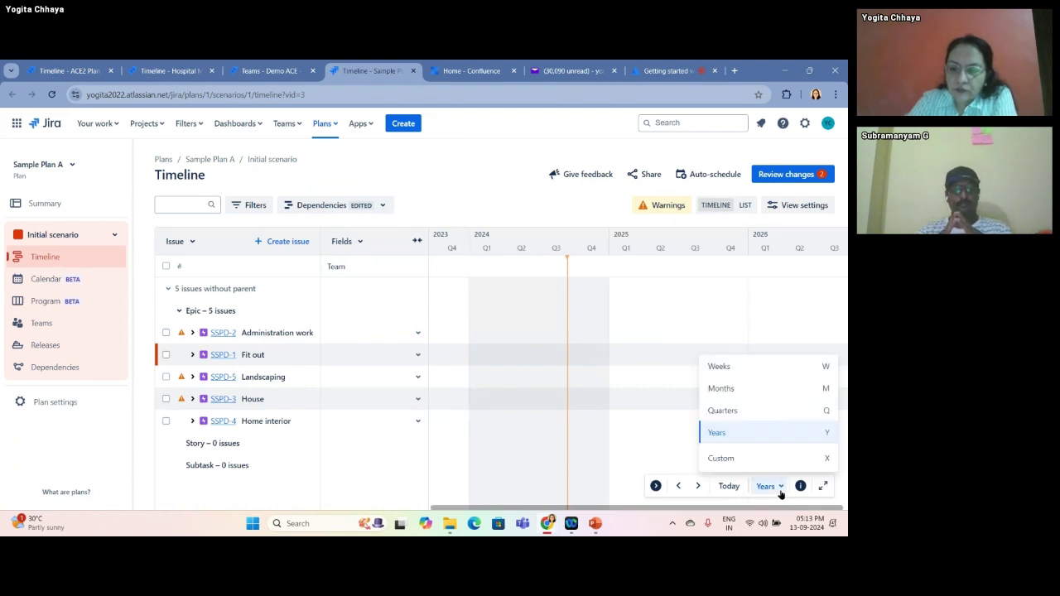
pyautogui.click(753, 369)
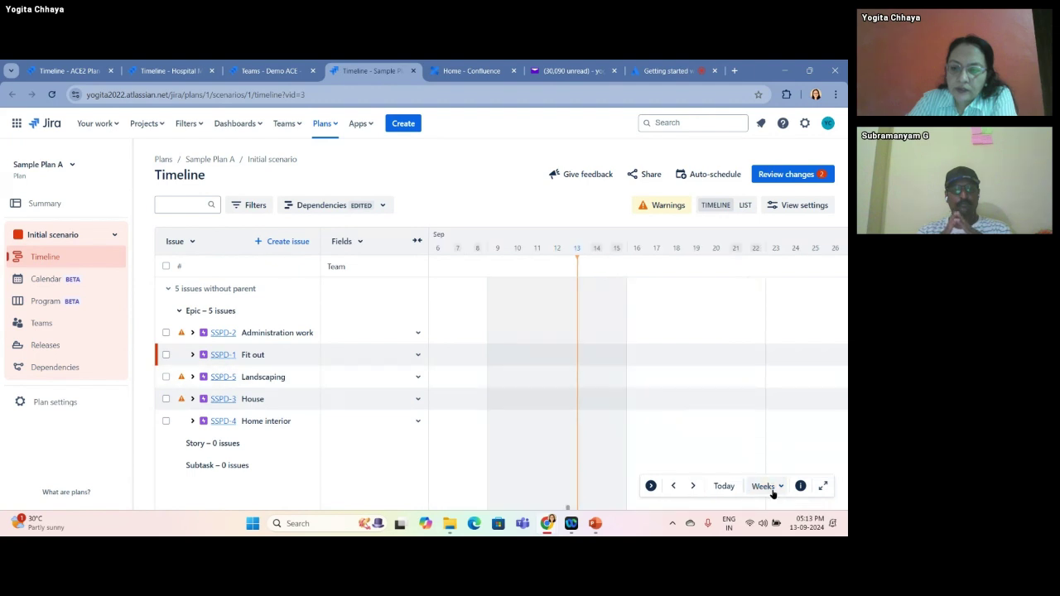
pyautogui.click(767, 488)
pyautogui.click(748, 412)
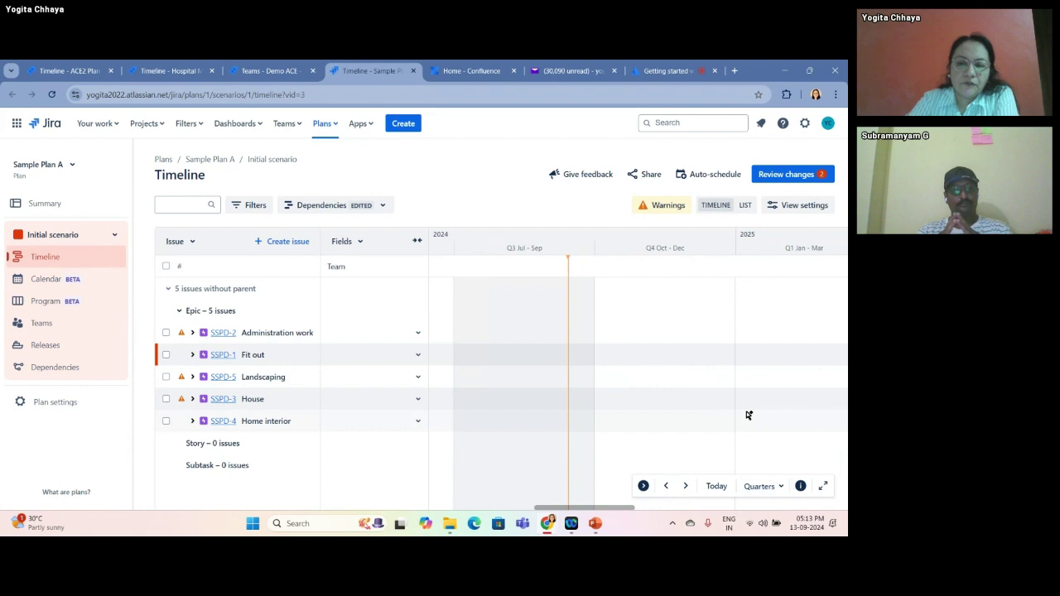
pyautogui.click(760, 487)
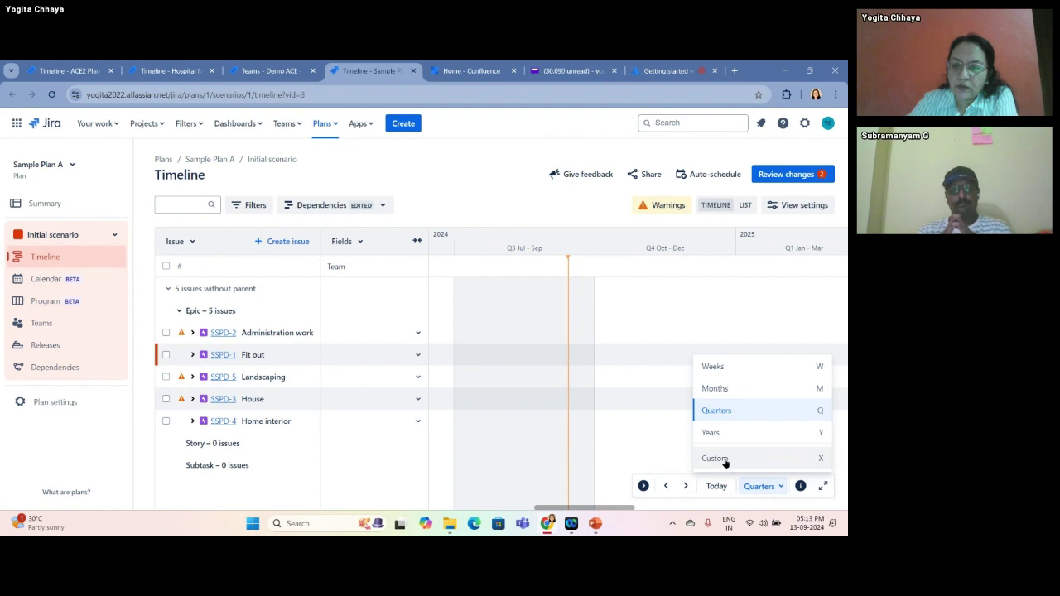
pyautogui.click(533, 205)
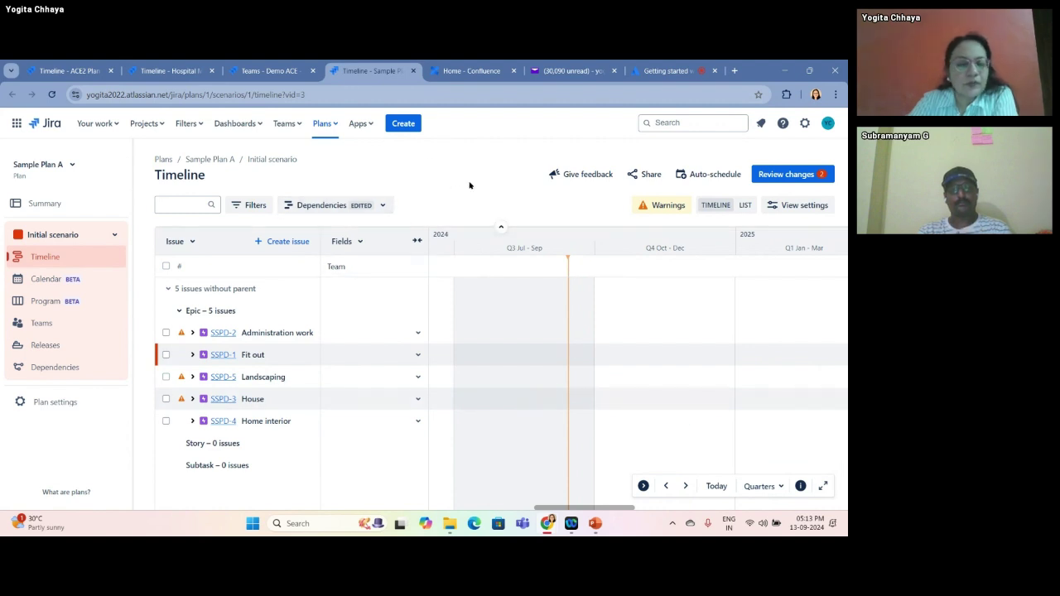
# - Open the Dependencies page of Sample Plan A and group the dependency map by epic
pyautogui.click(64, 367)
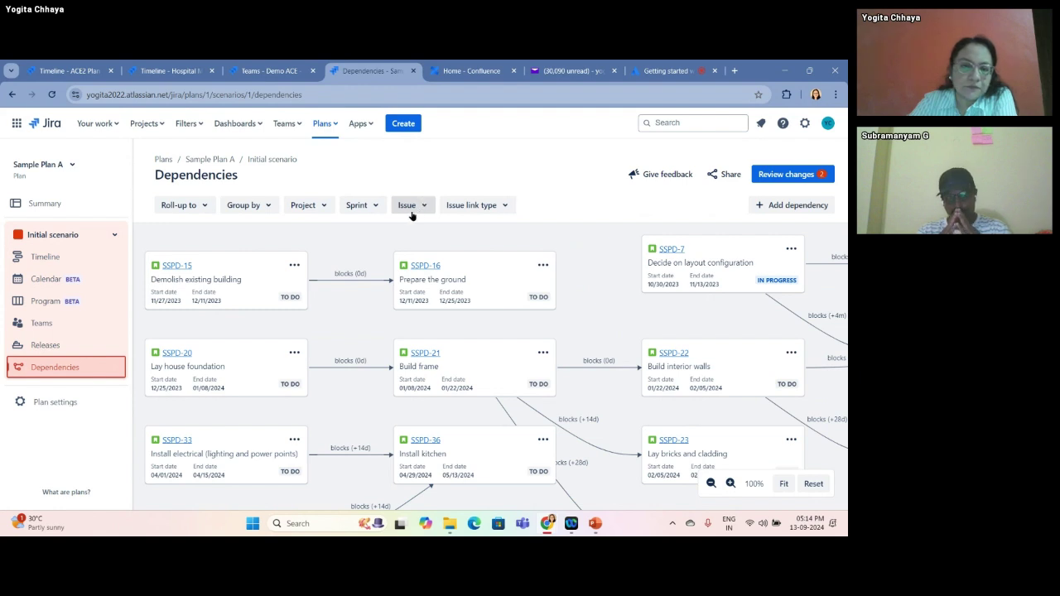
pyautogui.click(267, 214)
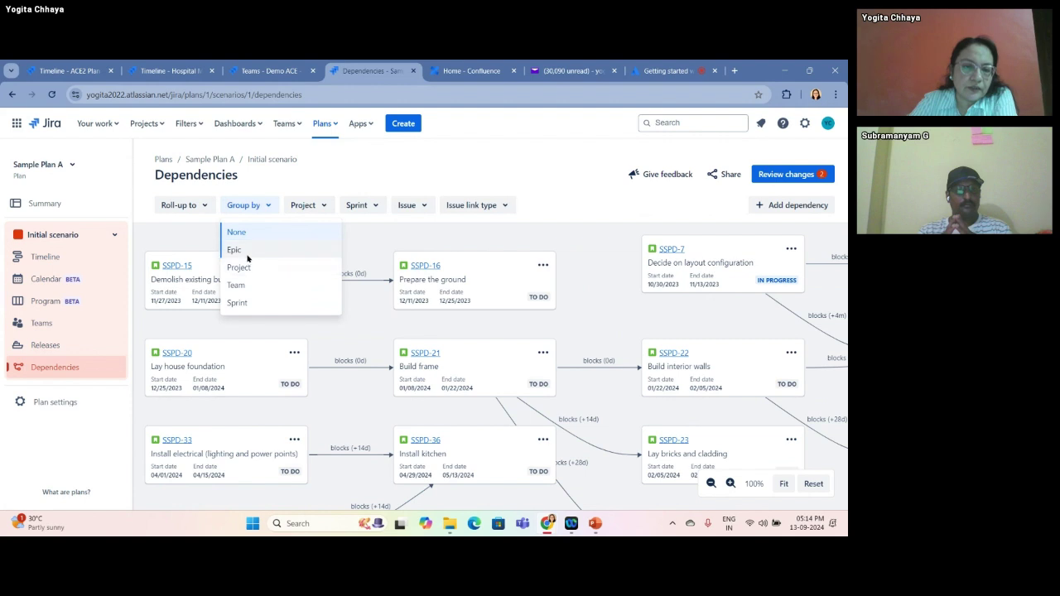
pyautogui.click(235, 250)
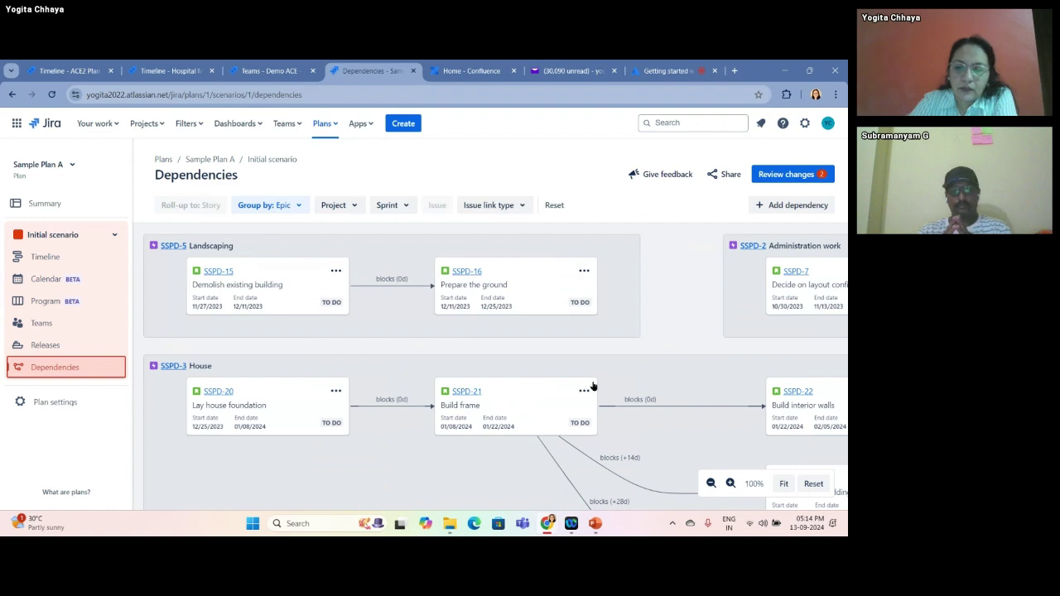
pyautogui.click(731, 483)
pyautogui.click(731, 483)
pyautogui.click(710, 484)
pyautogui.click(710, 484)
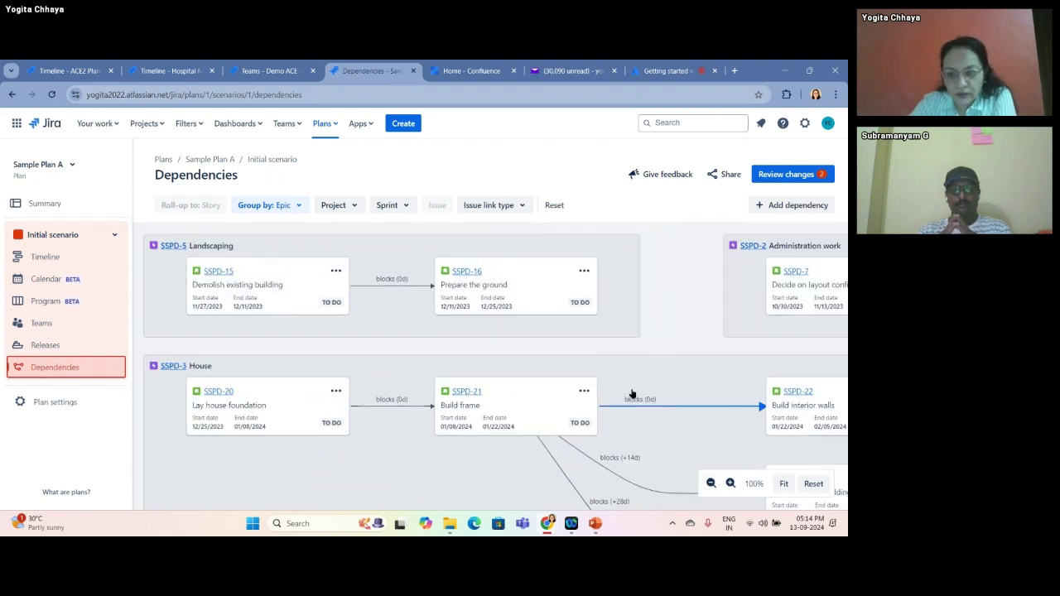
# - Clear the epic grouping and look over the ungrouped dependency map
pyautogui.click(554, 205)
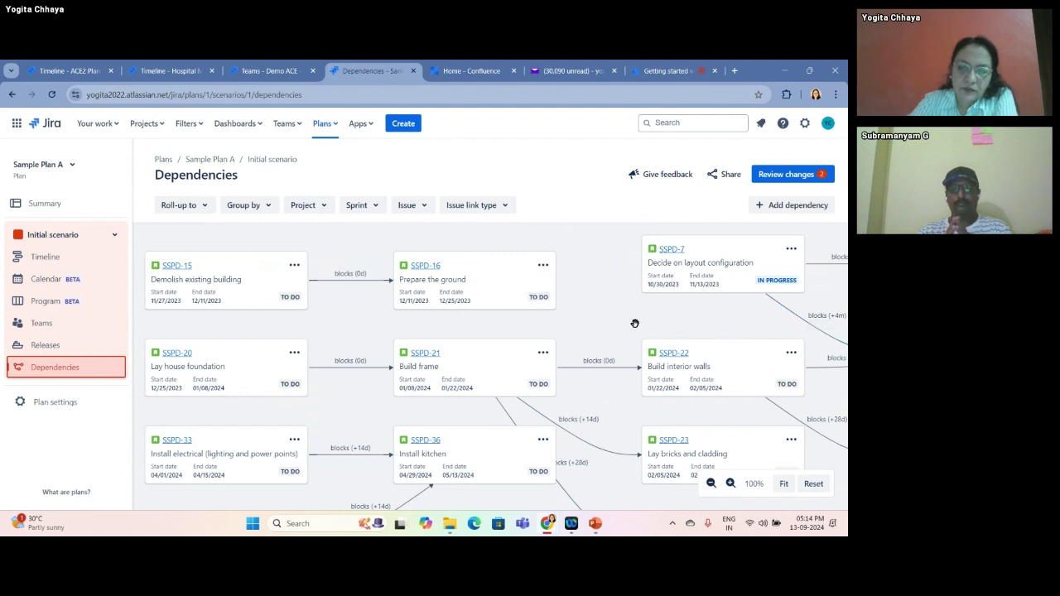
pyautogui.scroll(-4, 634, 322)
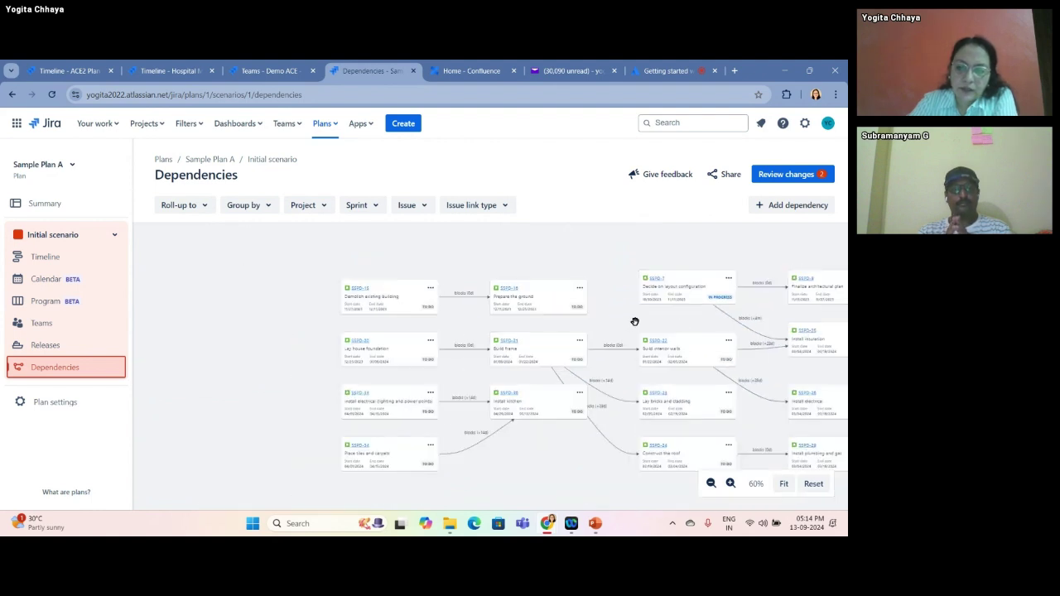
pyautogui.scroll(-1, 635, 321)
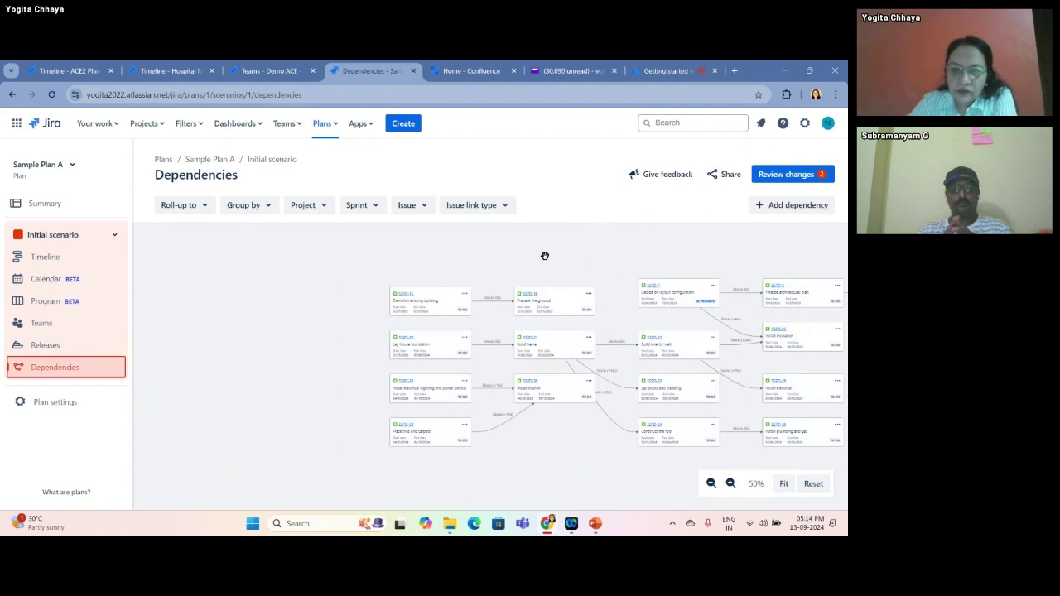
pyautogui.click(325, 206)
pyautogui.click(328, 206)
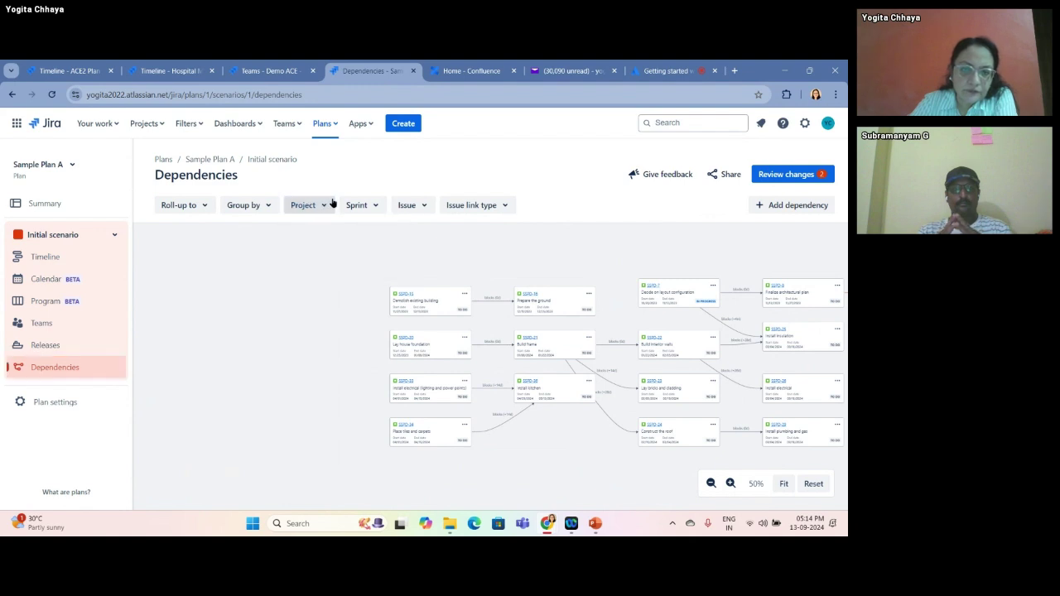
# - Start a dependency from SSPD-32 Lay gutters, check the available link types, and cancel it without adding
pyautogui.click(787, 207)
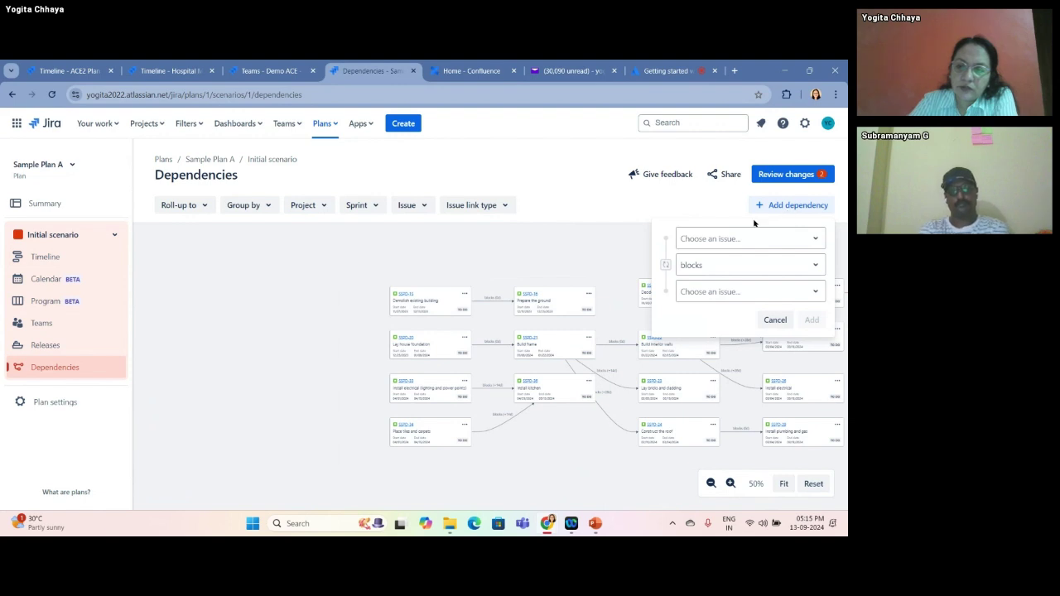
pyautogui.click(807, 240)
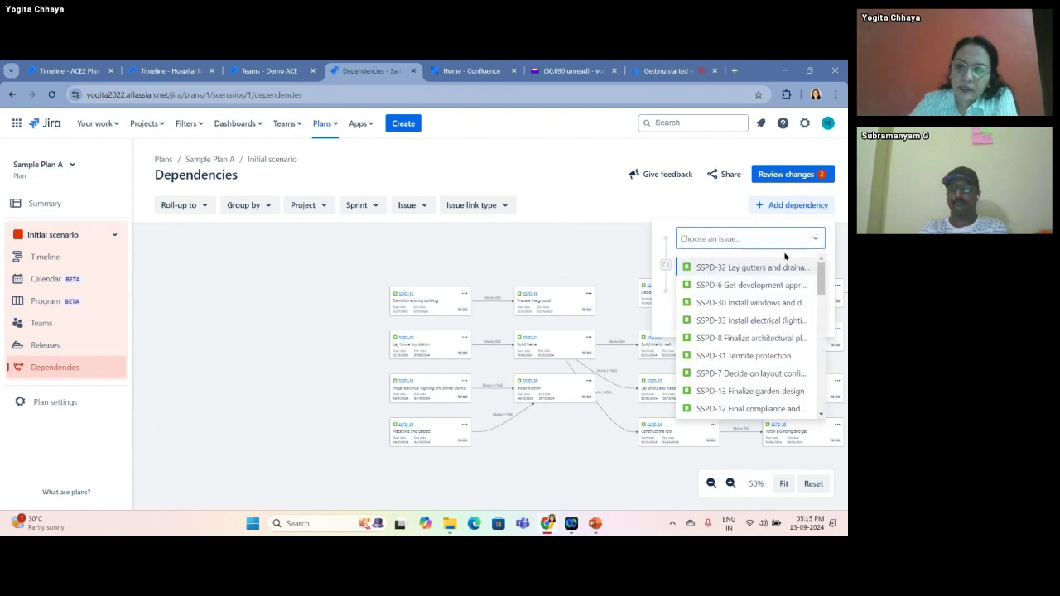
pyautogui.click(779, 265)
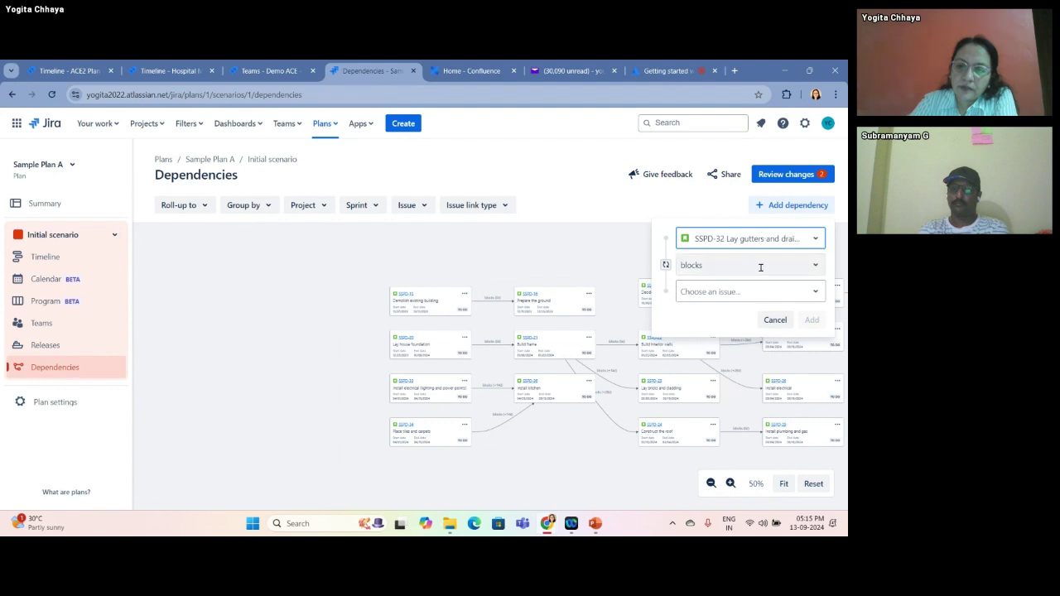
pyautogui.click(811, 270)
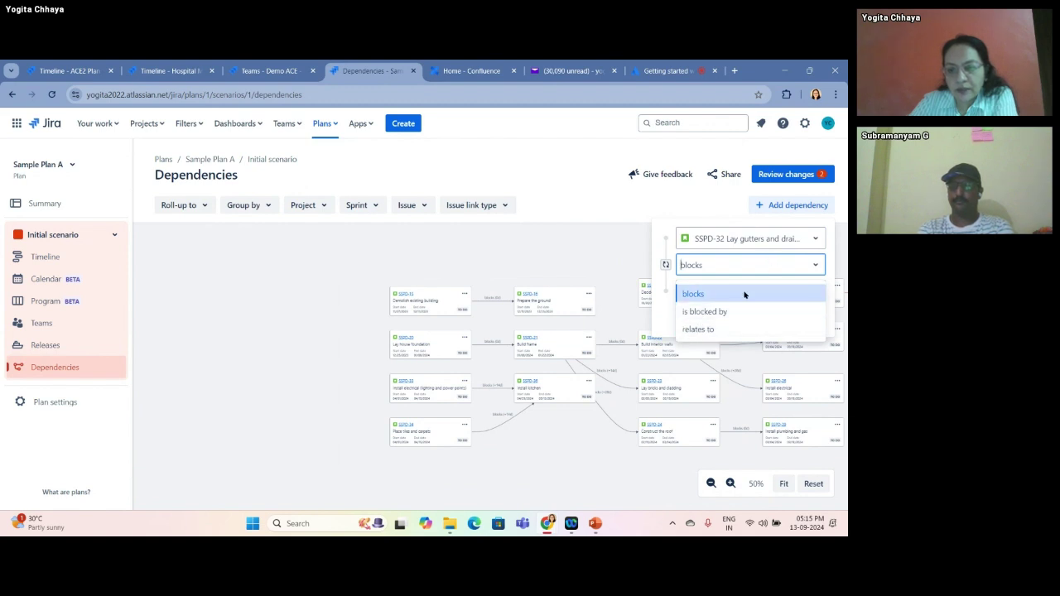
pyautogui.click(821, 264)
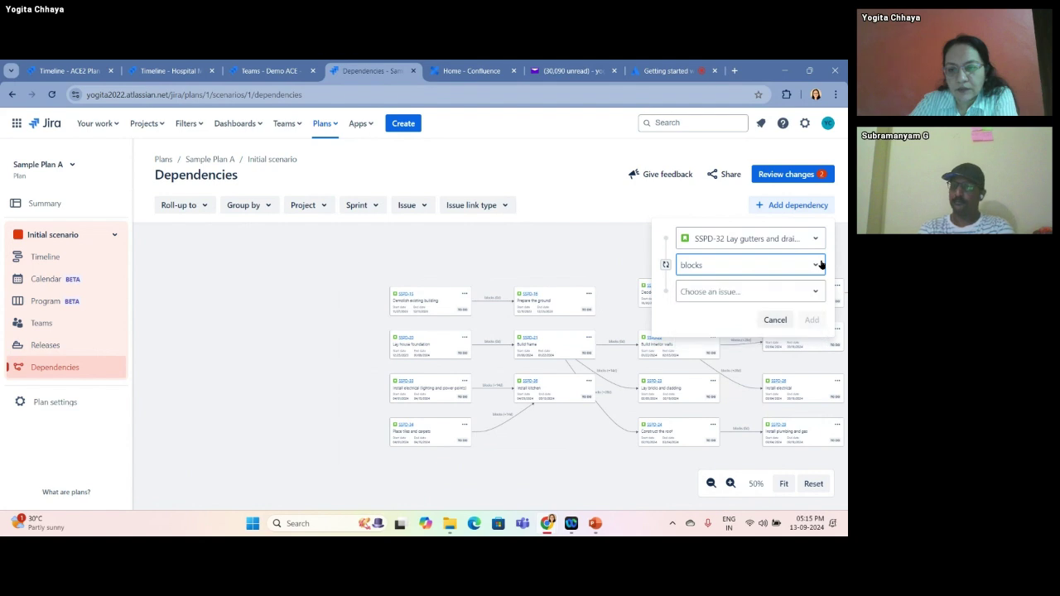
pyautogui.click(775, 320)
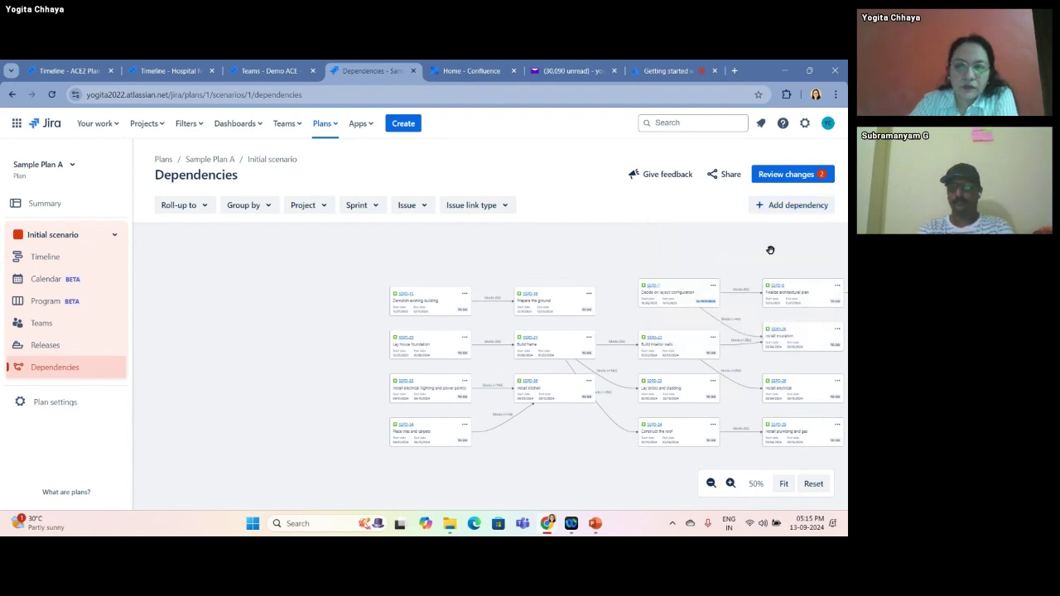
# - Filter the dependency map to the issue link types Blocks and Relates
pyautogui.click(471, 205)
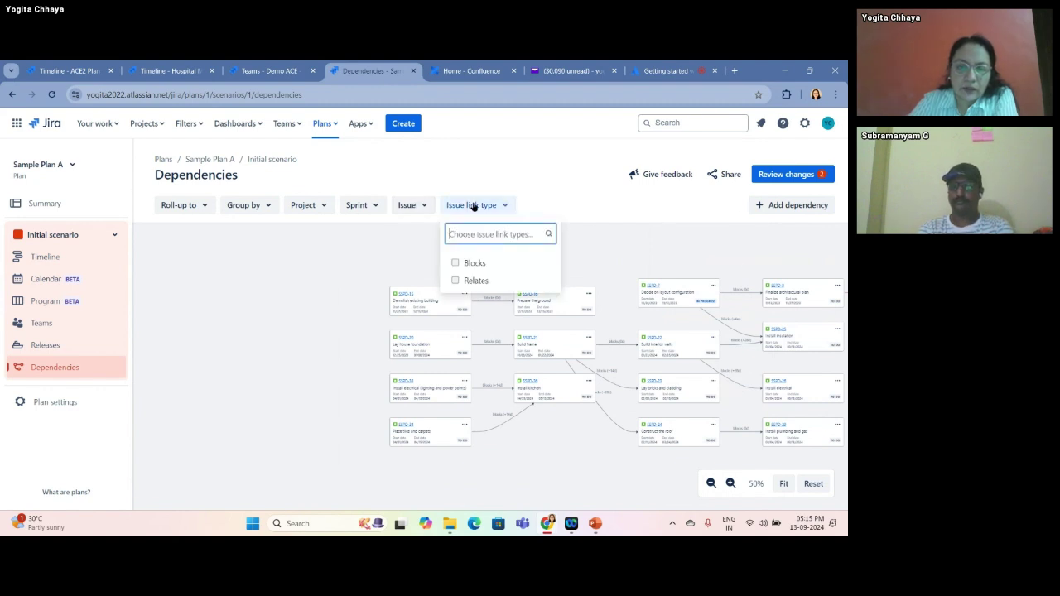
pyautogui.click(467, 280)
pyautogui.click(473, 263)
pyautogui.click(514, 173)
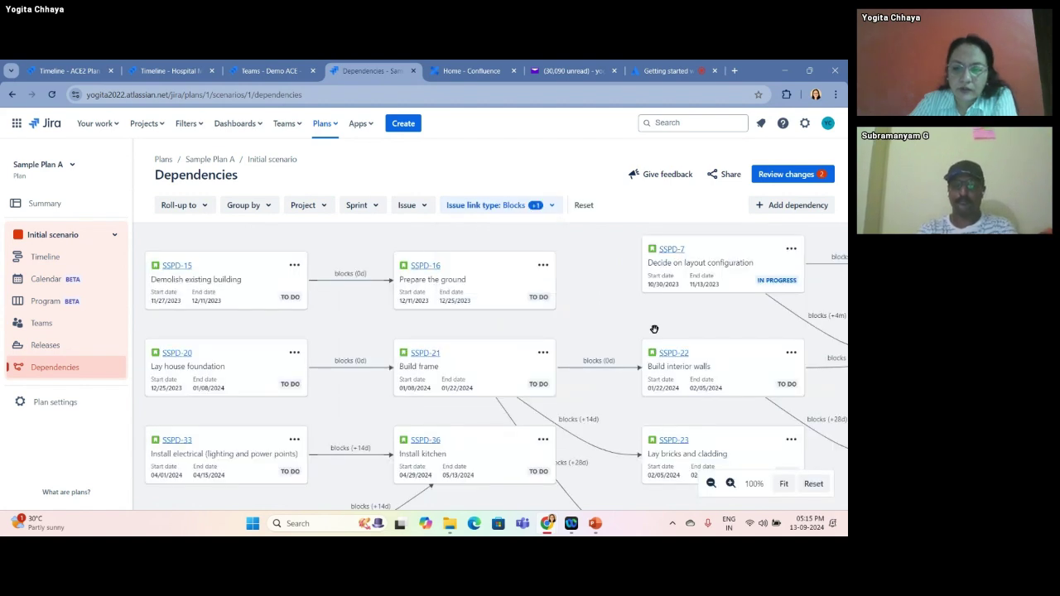
# - Examine the filtered dependency map as a whole and up close, following the blocking links between issues
pyautogui.scroll(-6, 654, 332)
pyautogui.scroll(-2, 654, 331)
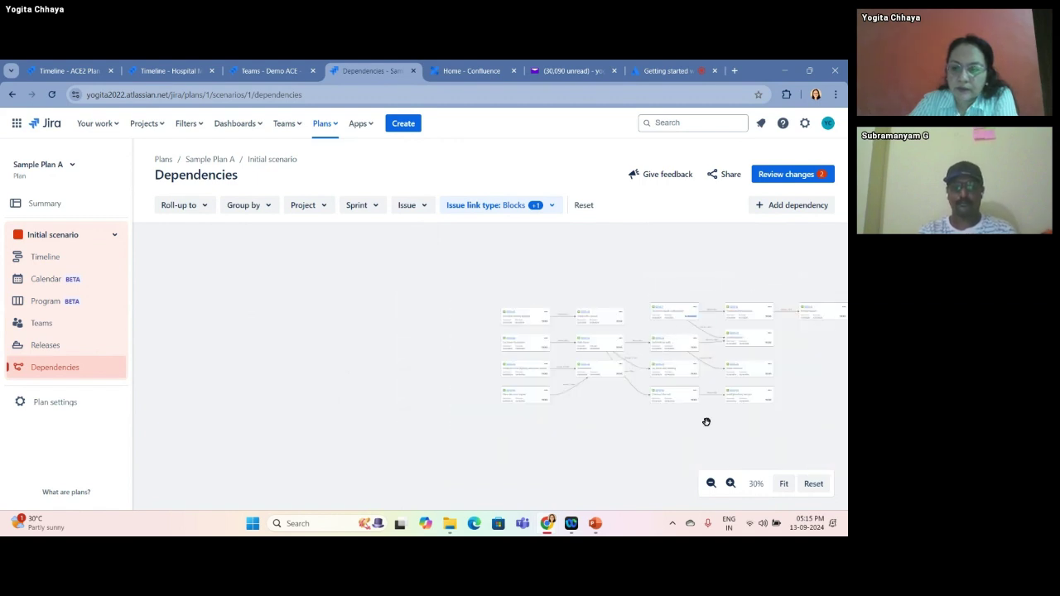
pyautogui.moveTo(712, 359); pyautogui.dragTo(428, 333)
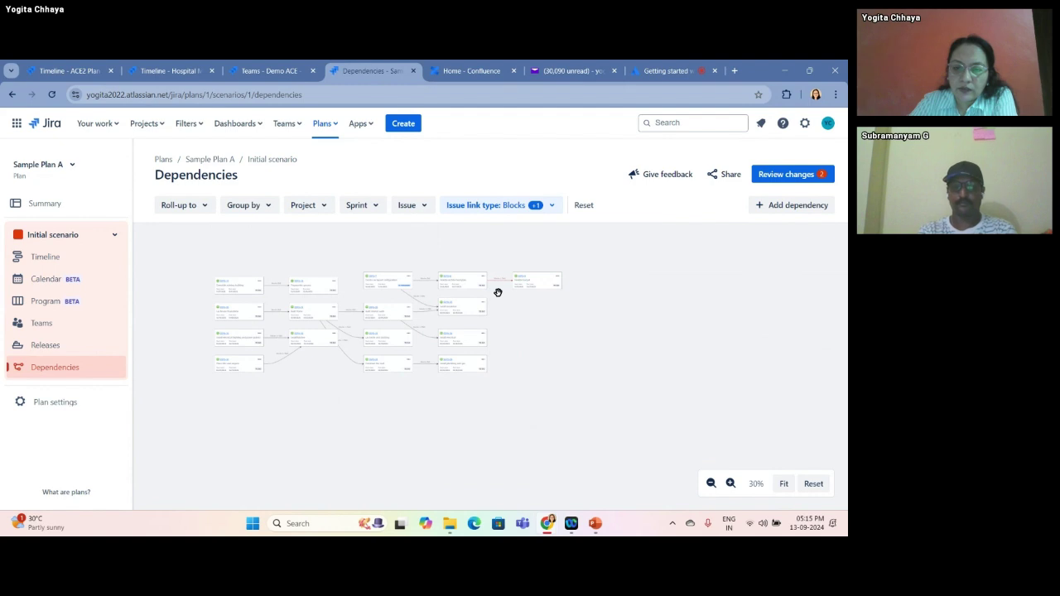
pyautogui.click(731, 484)
pyautogui.click(731, 483)
pyautogui.click(731, 484)
pyautogui.scroll(-4, 643, 387)
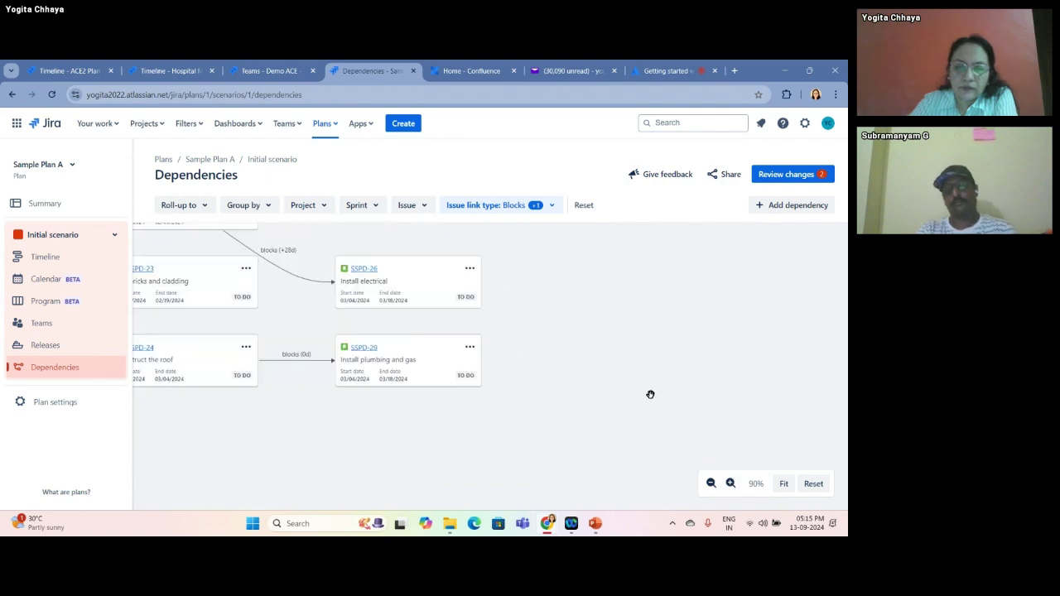
pyautogui.scroll(-1, 650, 394)
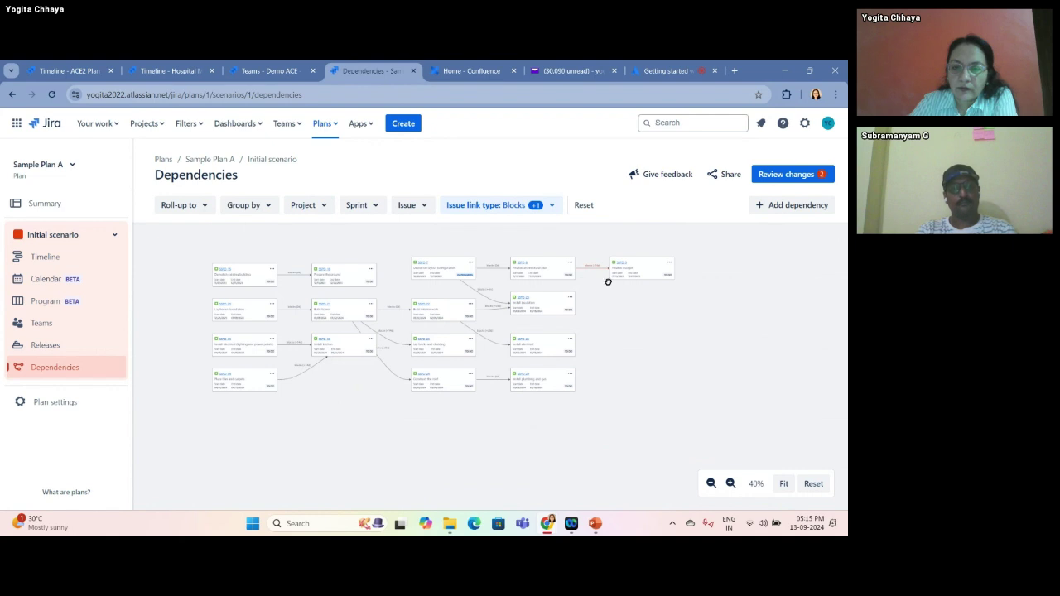
# - Fit the dependency map to the window and inspect the blocks link between SSPD-8 and SSPD-9
pyautogui.click(783, 484)
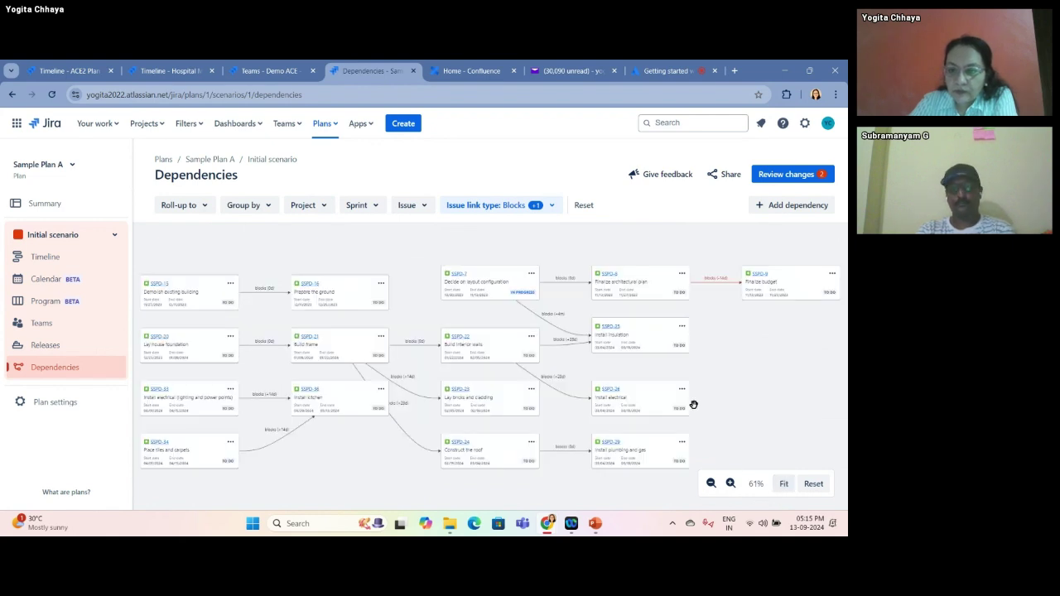
pyautogui.click(717, 290)
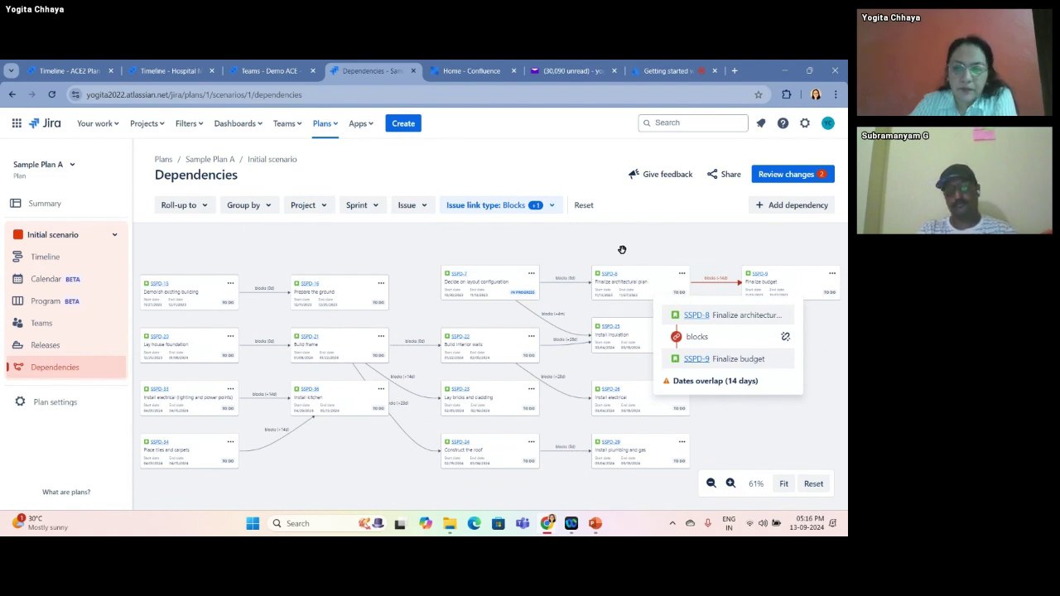
pyautogui.click(702, 246)
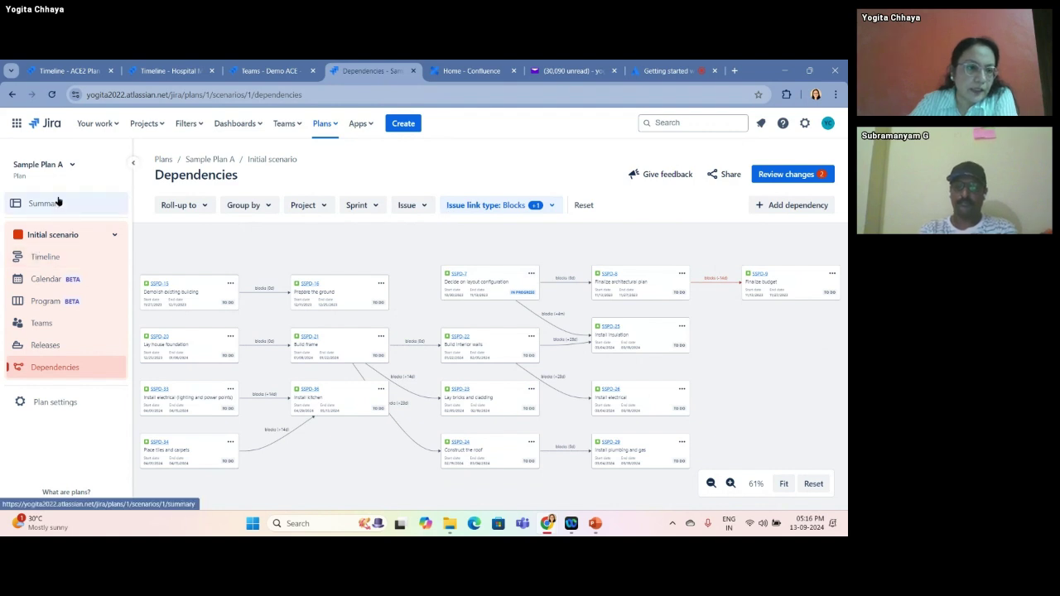
# - Show the Hospital Managenment plan's timeline in the Top-level view and look across all its field columns
pyautogui.click(180, 78)
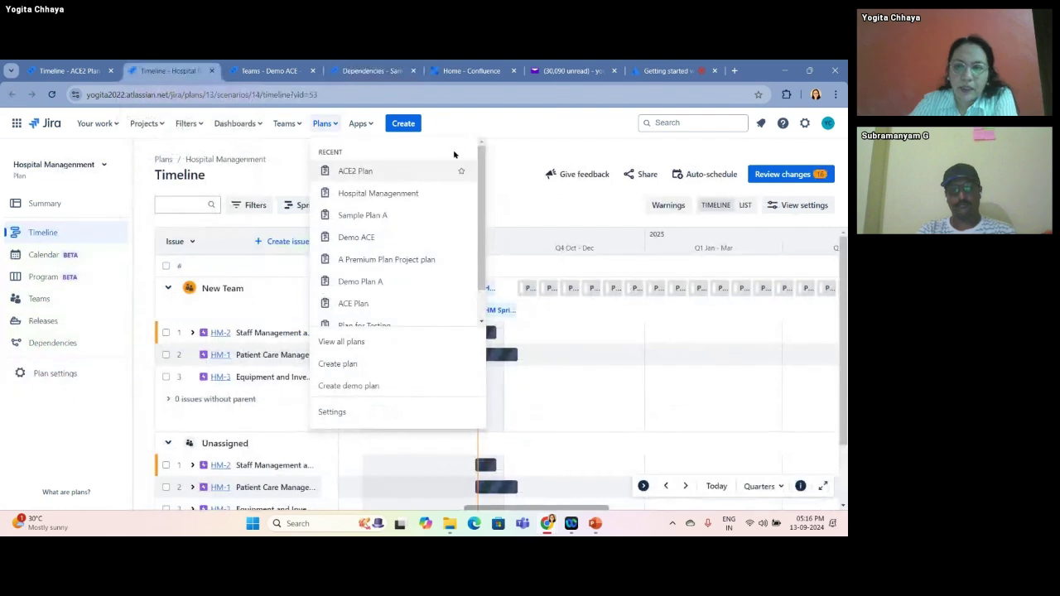
pyautogui.click(519, 156)
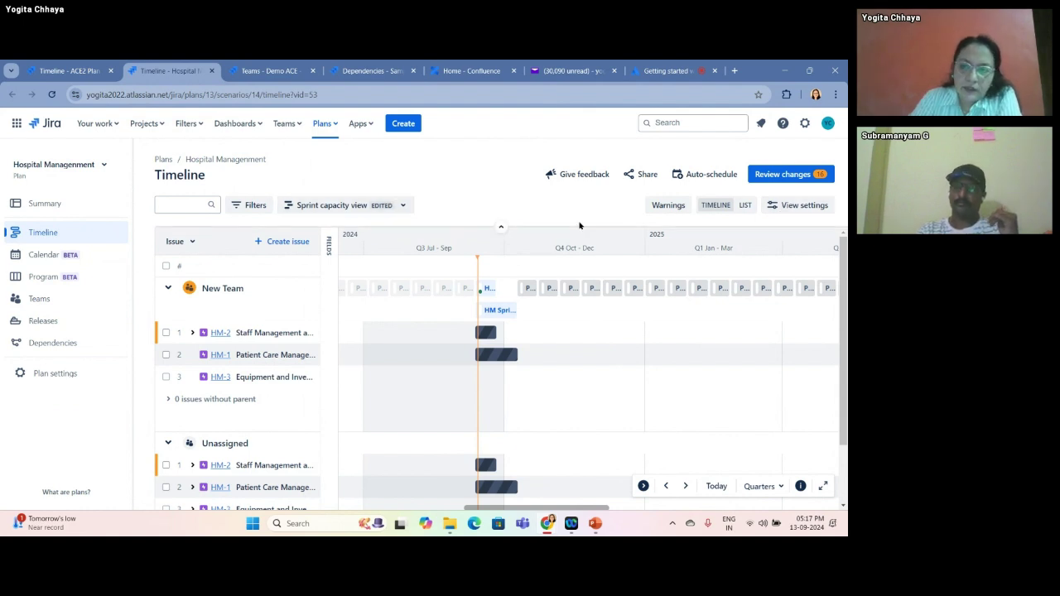
pyautogui.click(404, 207)
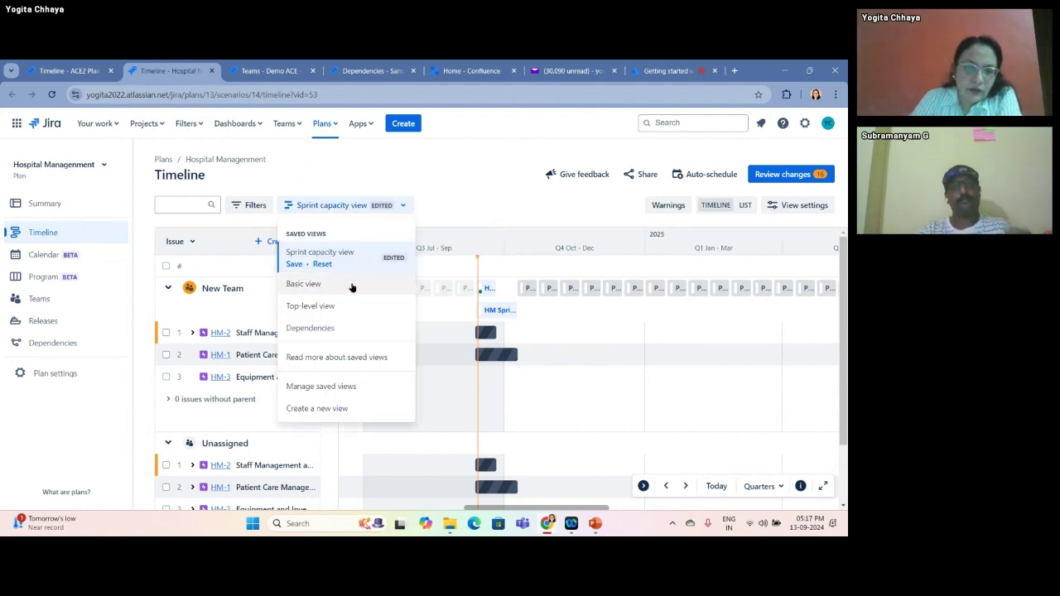
pyautogui.click(343, 303)
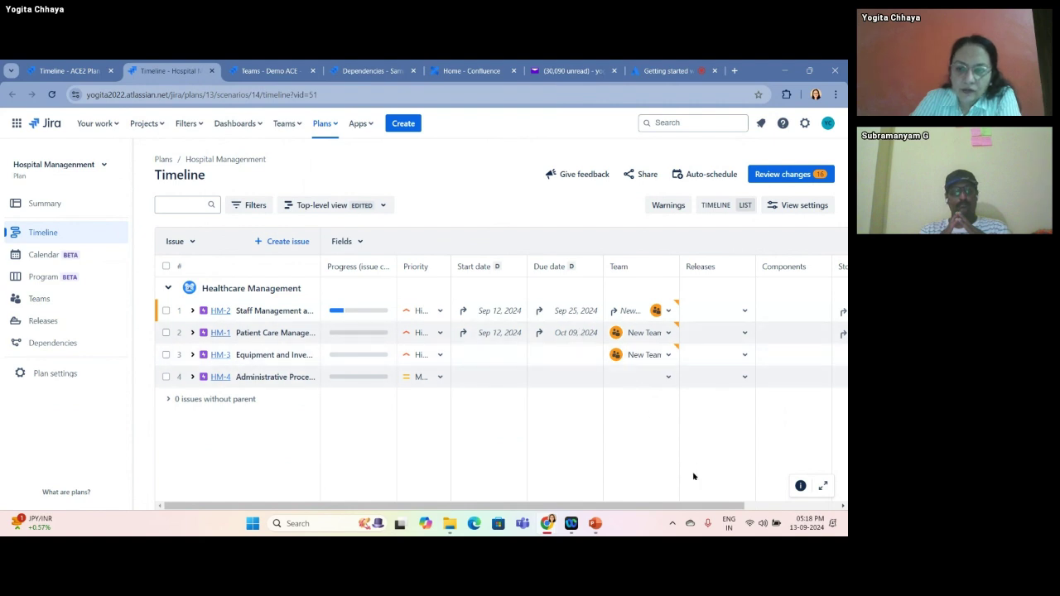
pyautogui.click(757, 507)
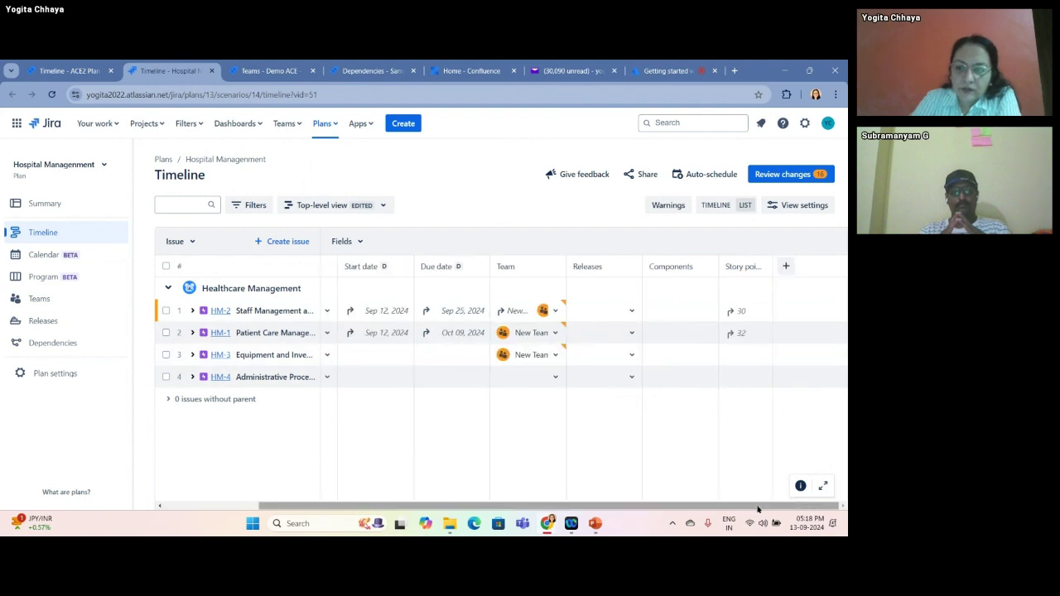
pyautogui.moveTo(618, 507); pyautogui.dragTo(523, 503)
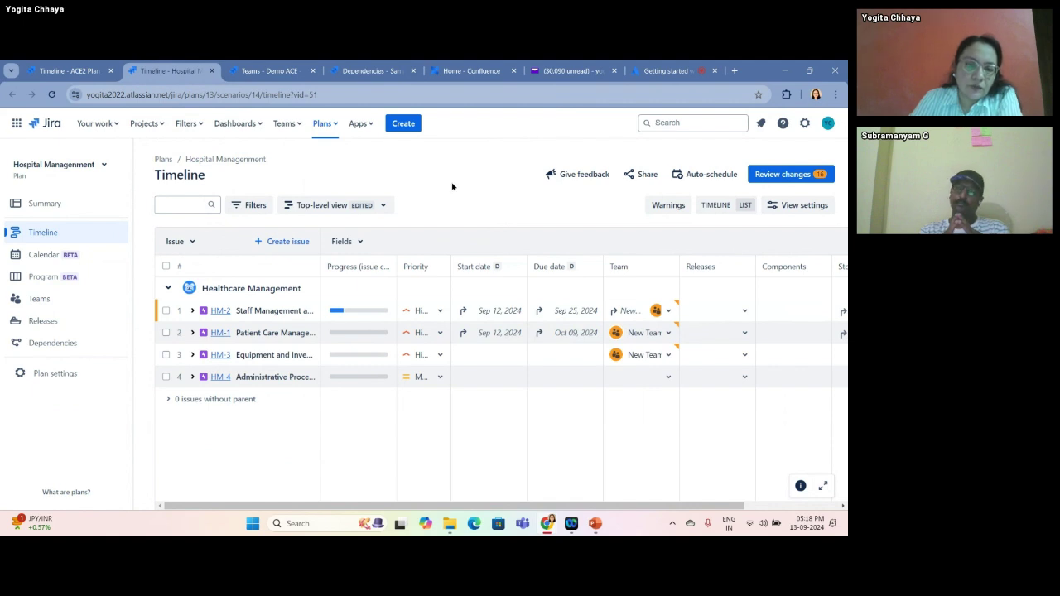
# - Change the timeline to the Sprint capacity view, look at HM Sprint 1, and show the timeline in full screen
pyautogui.click(383, 208)
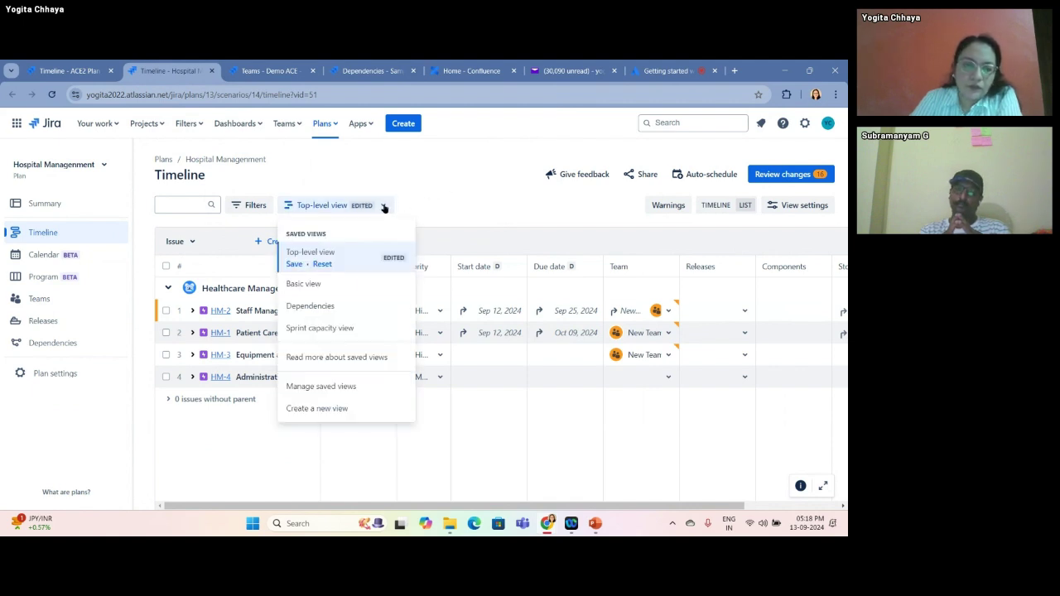
pyautogui.click(351, 329)
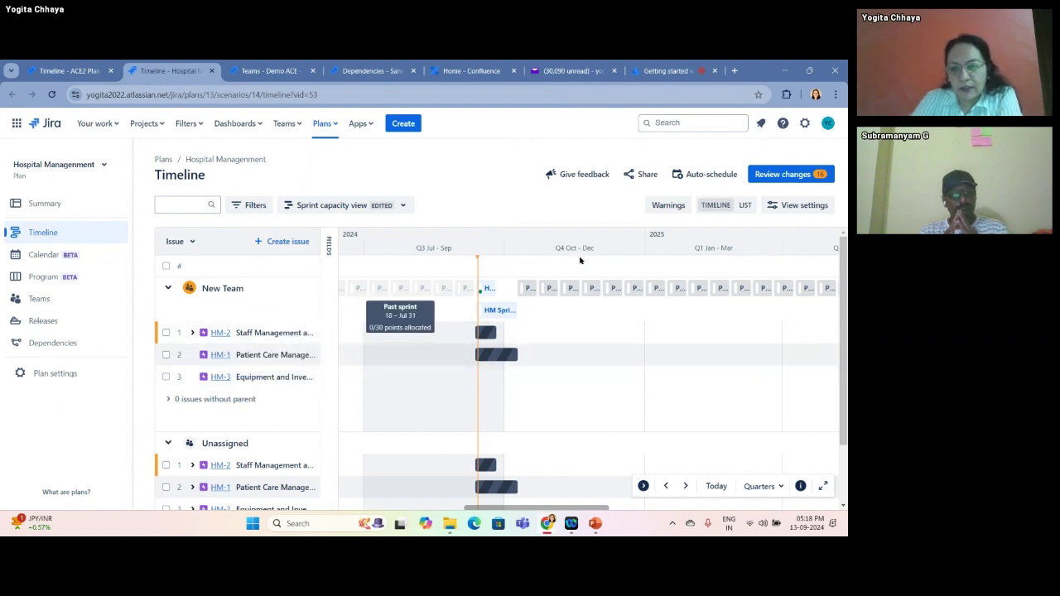
pyautogui.moveTo(494, 298)
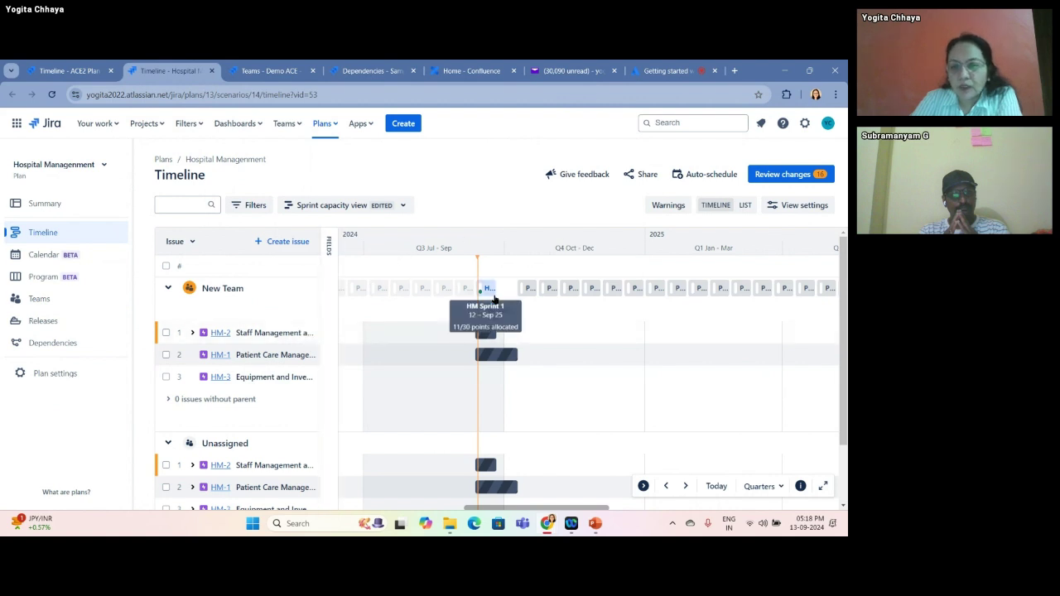
pyautogui.click(487, 289)
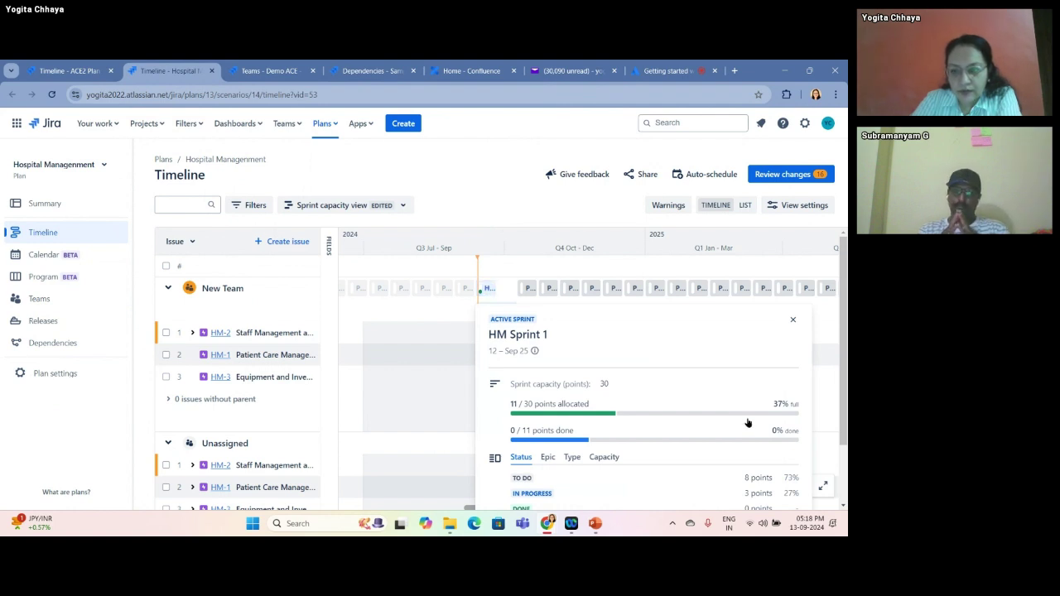
pyautogui.click(822, 485)
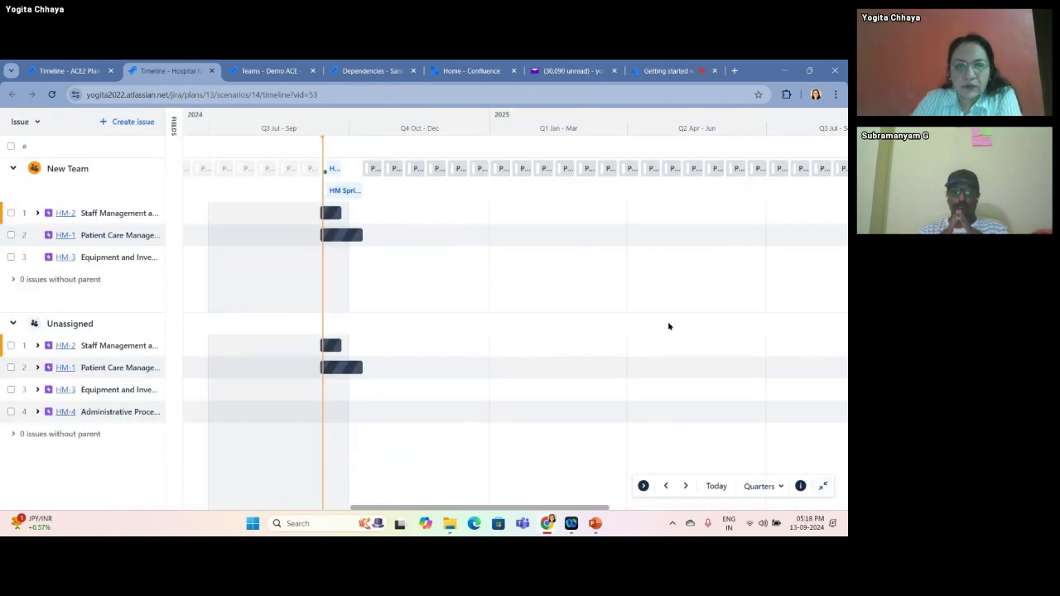
# - Review HM Sprint 1's details and Capacity breakdown, open its sprint capacity for editing and cancel, and leave full screen
pyautogui.click(332, 169)
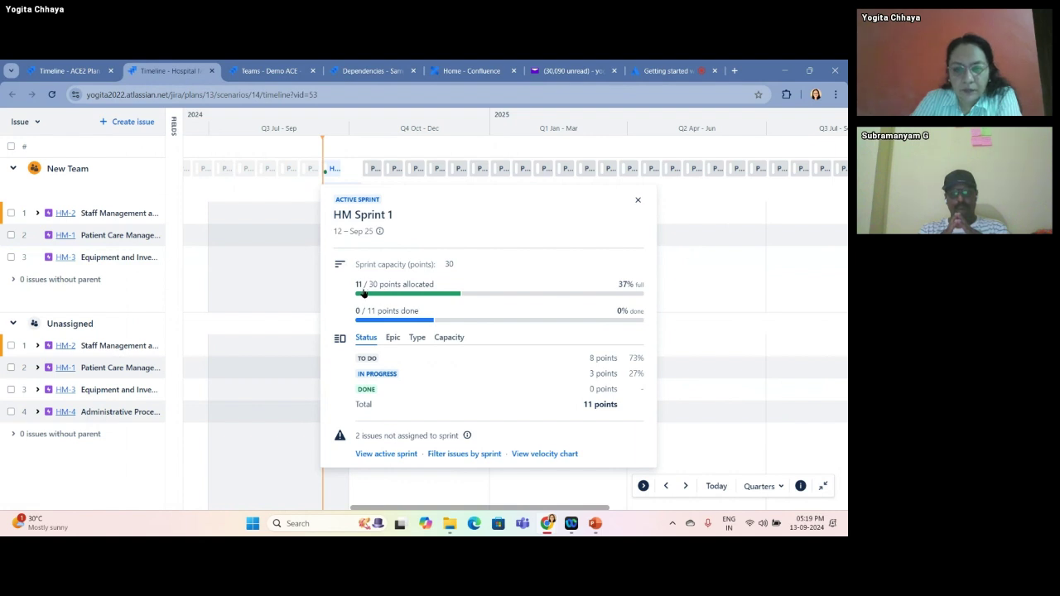
pyautogui.click(450, 337)
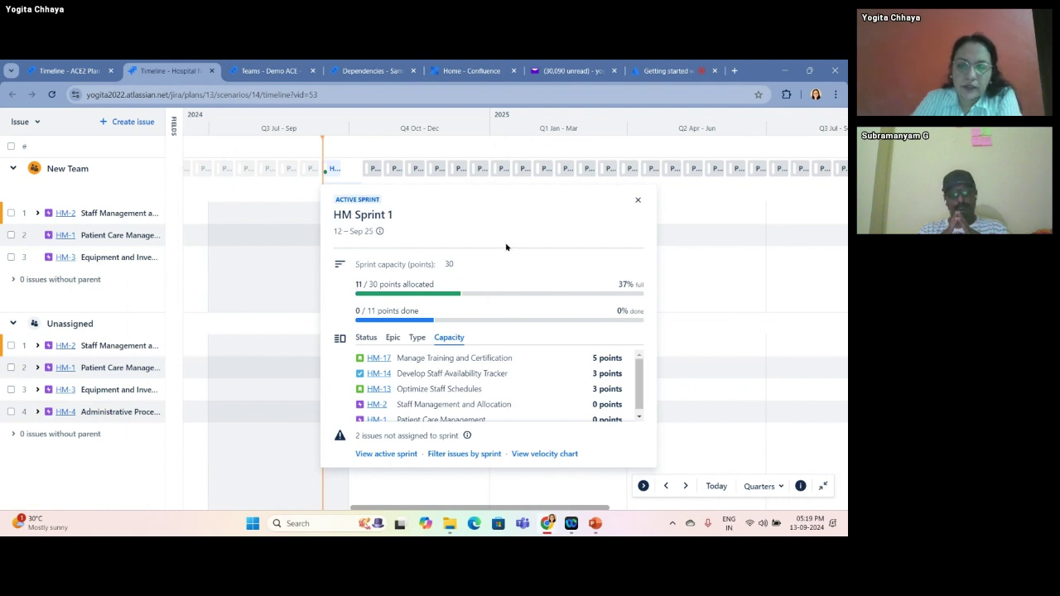
pyautogui.click(448, 263)
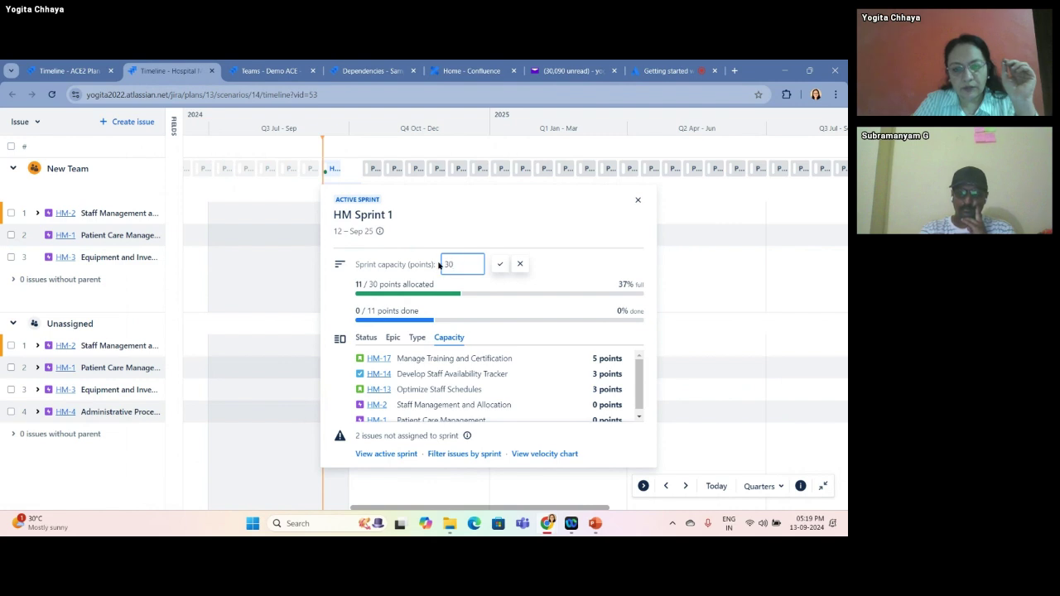
pyautogui.click(521, 264)
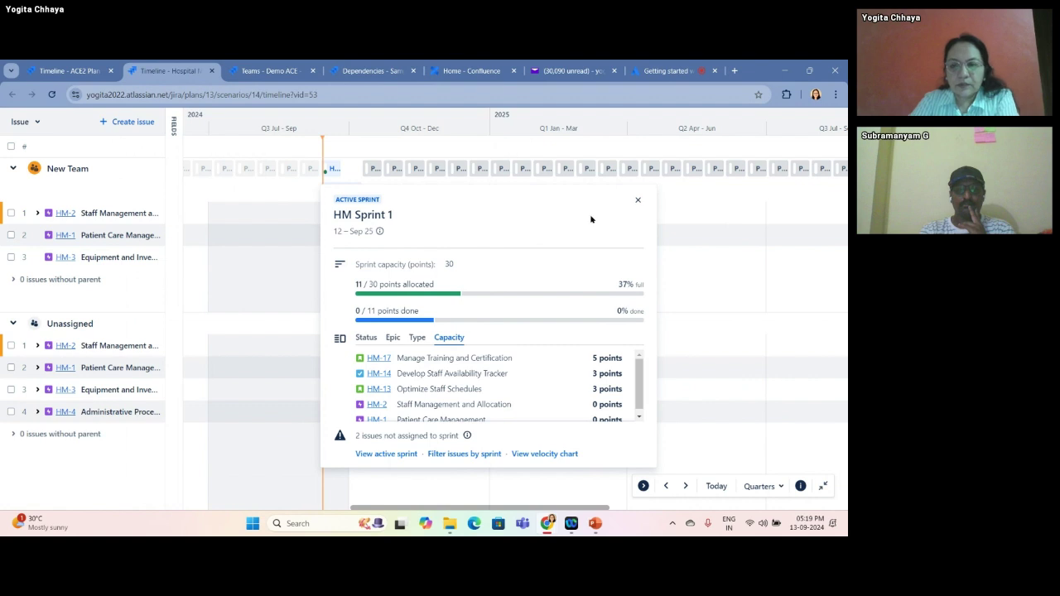
pyautogui.click(637, 200)
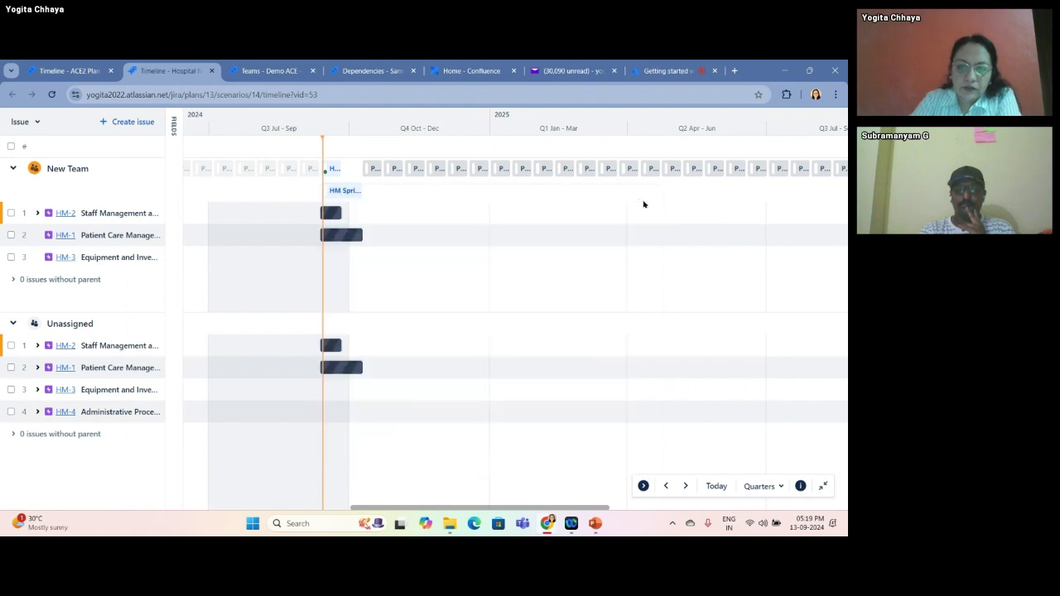
pyautogui.click(822, 486)
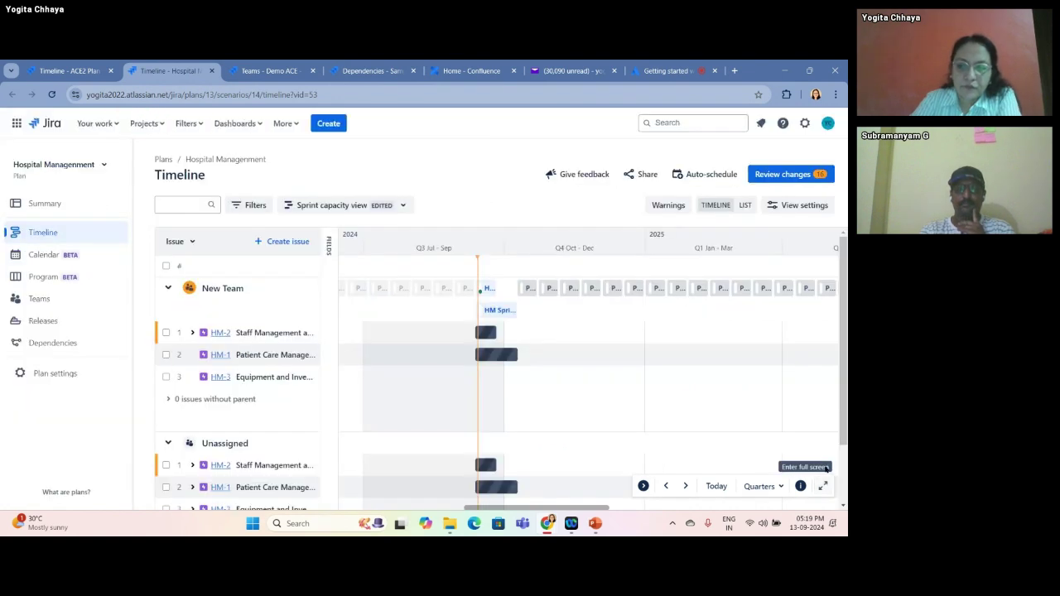
pyautogui.moveTo(663, 352)
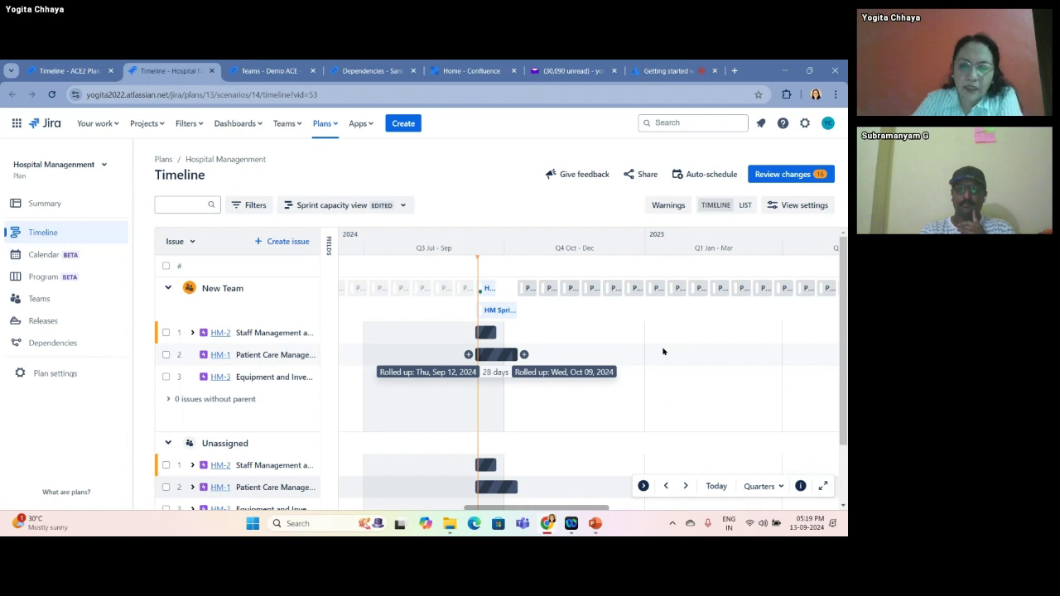
pyautogui.moveTo(499, 288)
pyautogui.moveTo(486, 307)
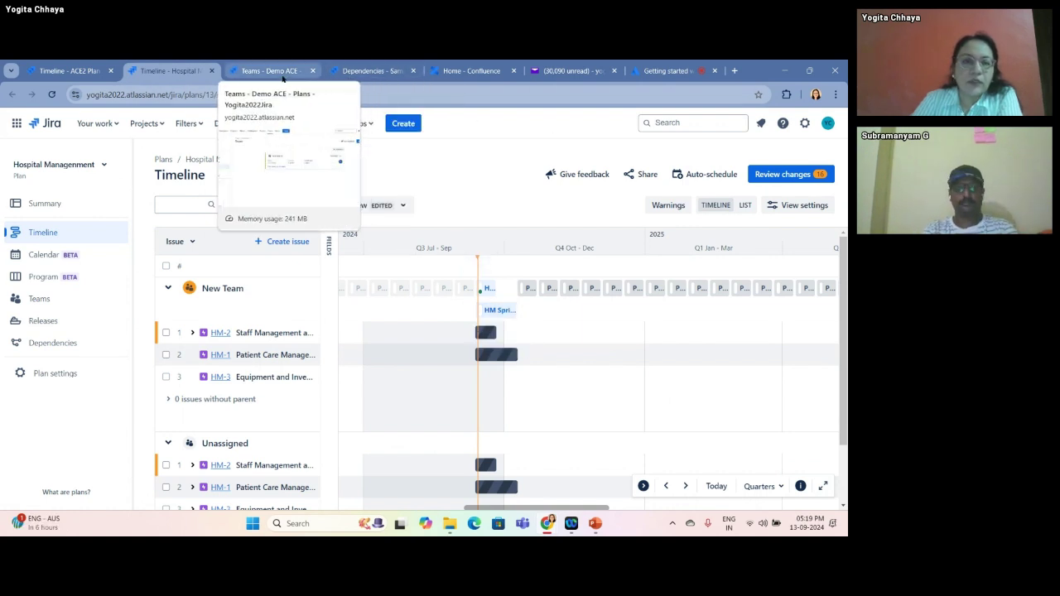
# - Return to Sample Plan A and show its timeline in the Sprint capacity view
pyautogui.click(370, 70)
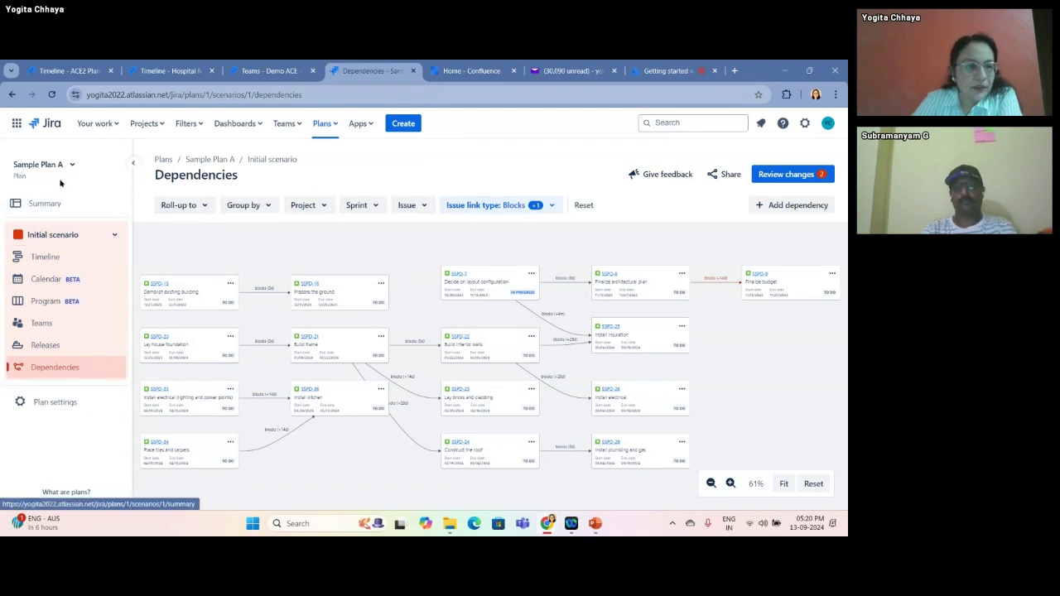
pyautogui.click(57, 256)
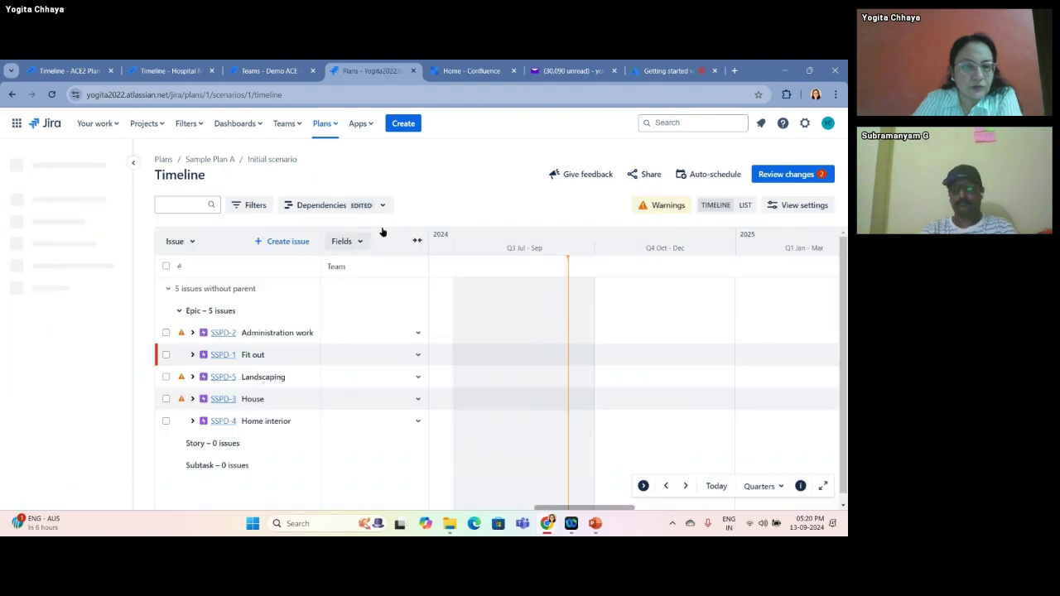
pyautogui.click(381, 205)
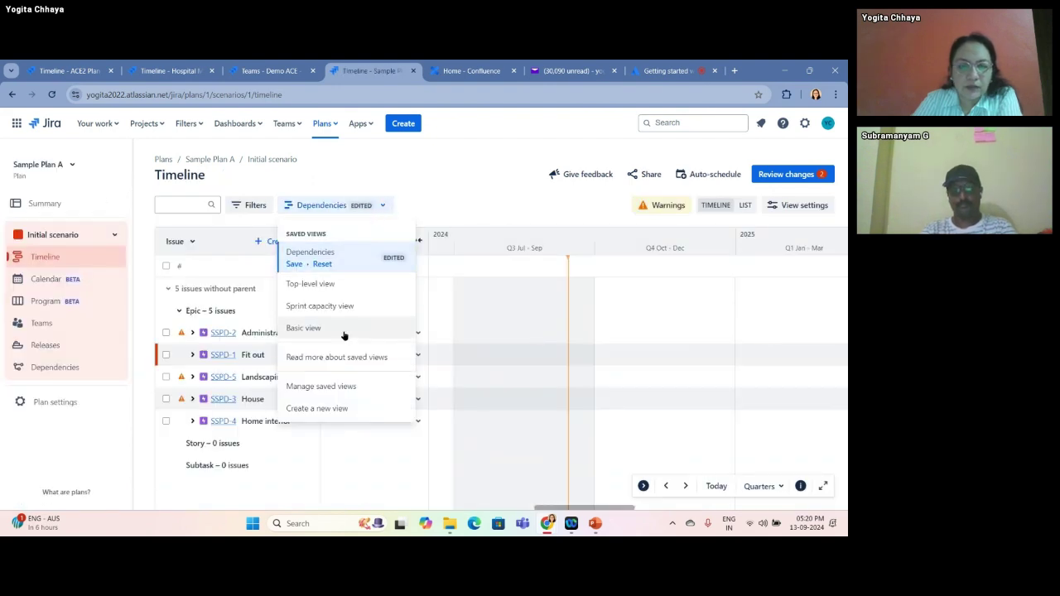
pyautogui.click(338, 306)
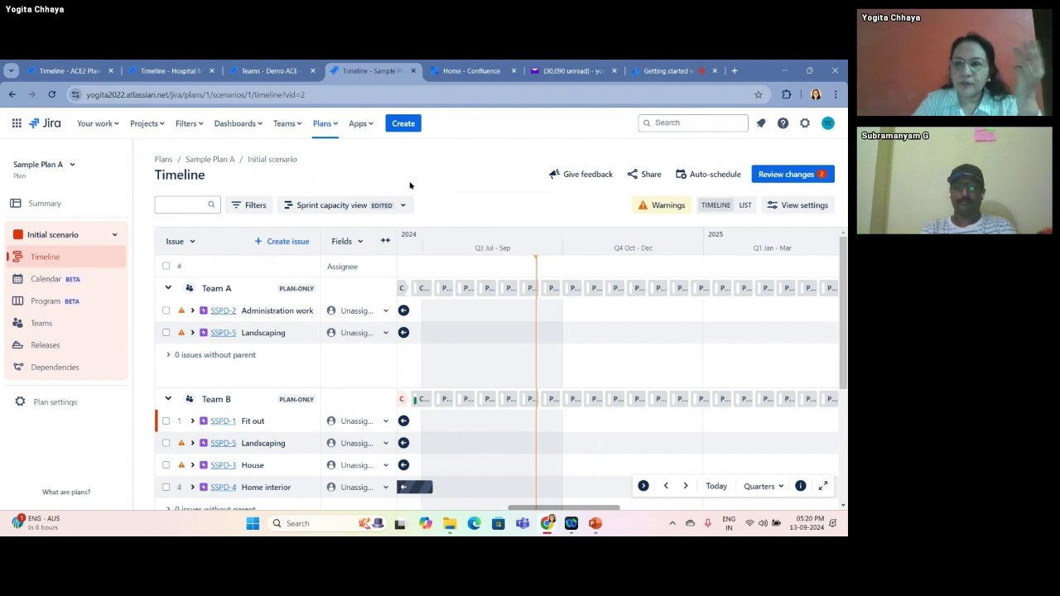
# - Try grouping the timeline by Sprint, and restore the grouping by Team
pyautogui.click(802, 205)
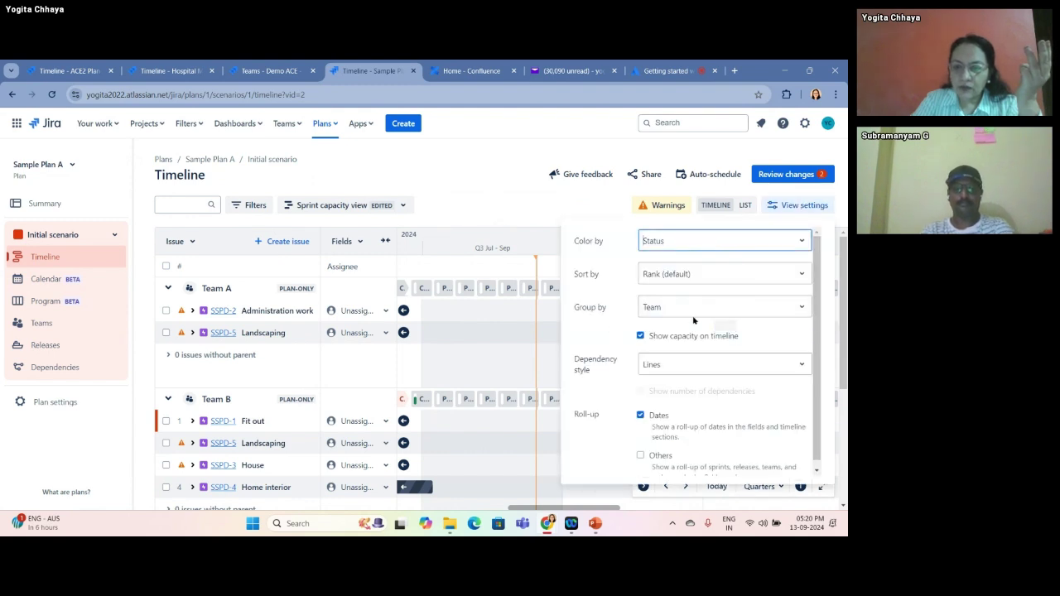
pyautogui.click(800, 308)
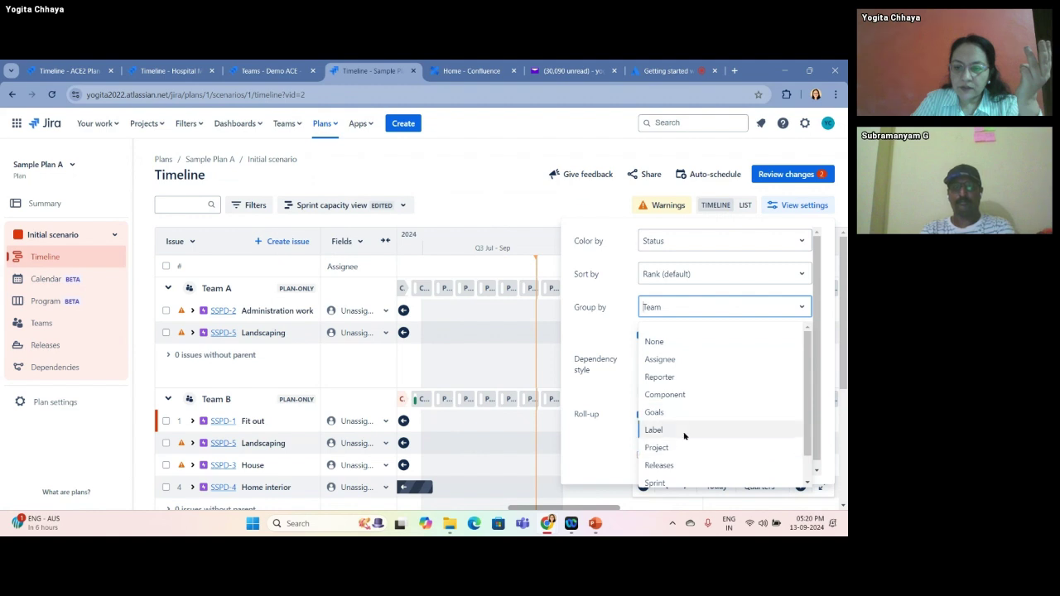
pyautogui.click(678, 483)
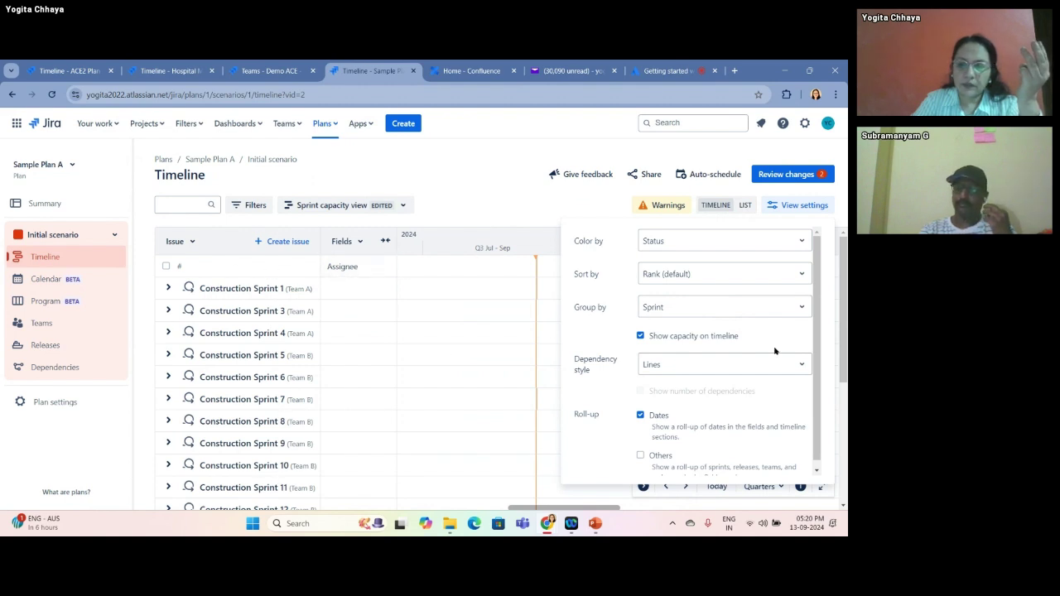
pyautogui.click(804, 309)
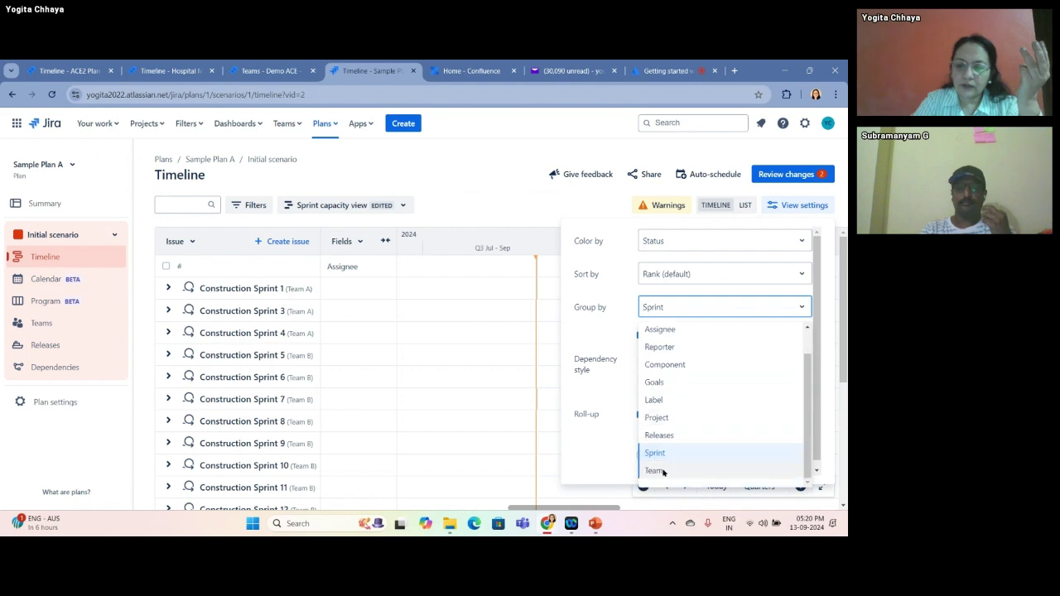
pyautogui.click(654, 470)
pyautogui.click(495, 172)
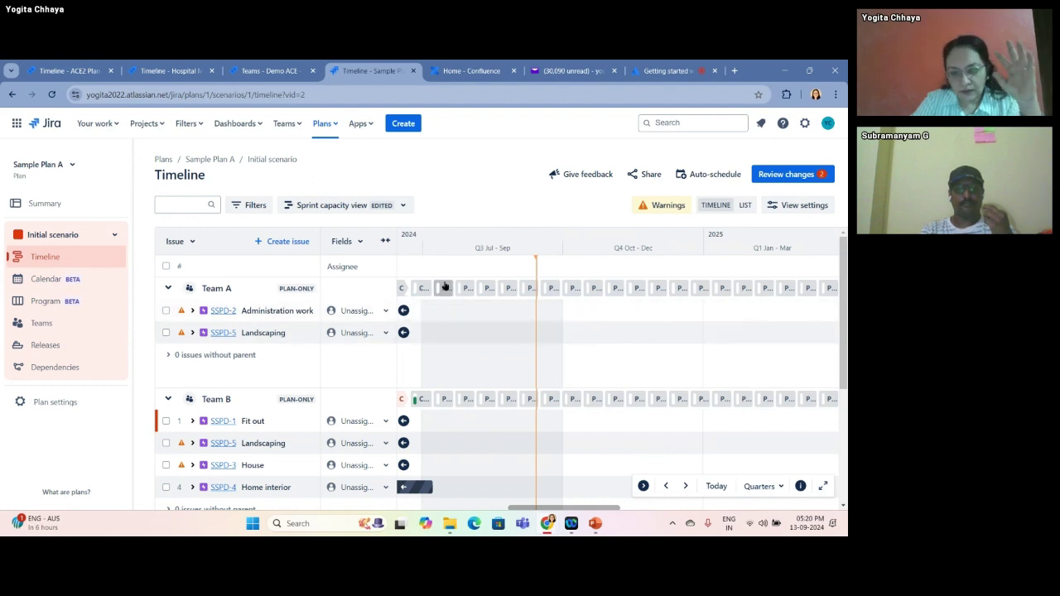
# - Examine Team B's sprint allocations in April to June 2024, including Construction Sprint 16
pyautogui.moveTo(444, 287)
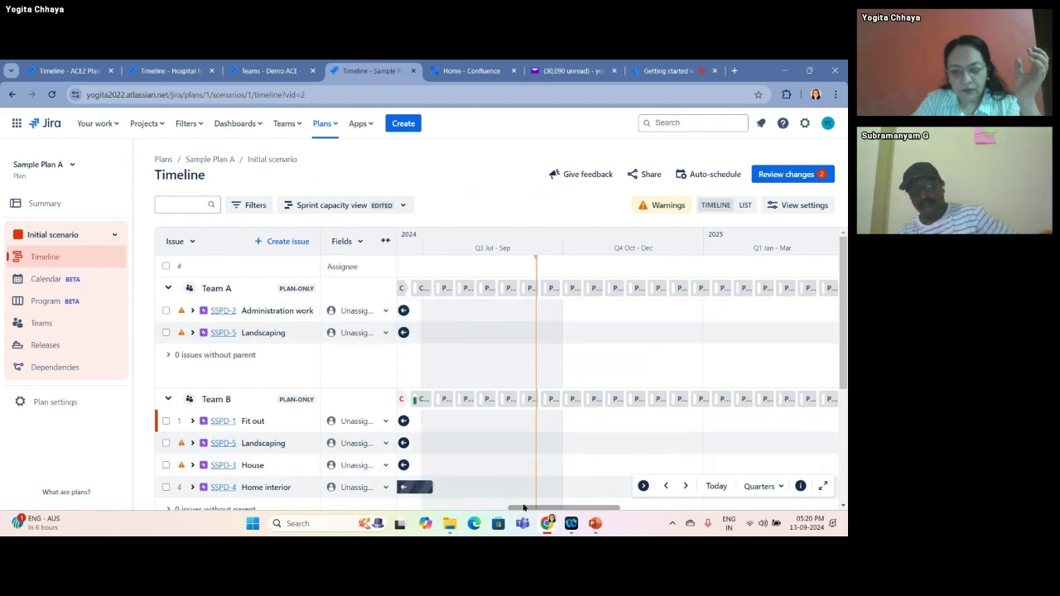
pyautogui.scroll(-3, 507, 510)
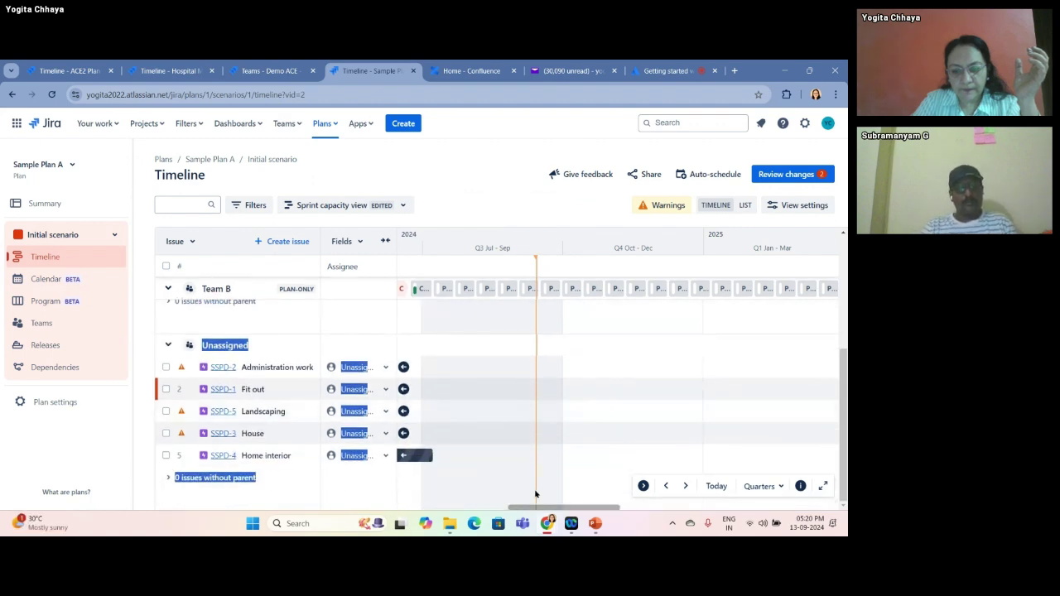
pyautogui.hscroll(-3, 491, 508)
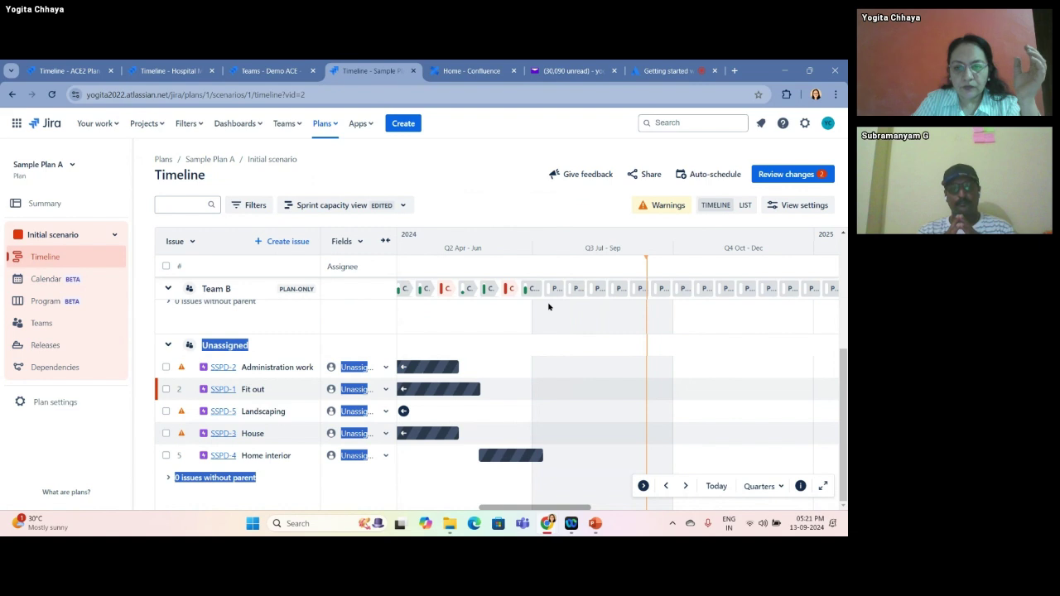
pyautogui.moveTo(738, 295)
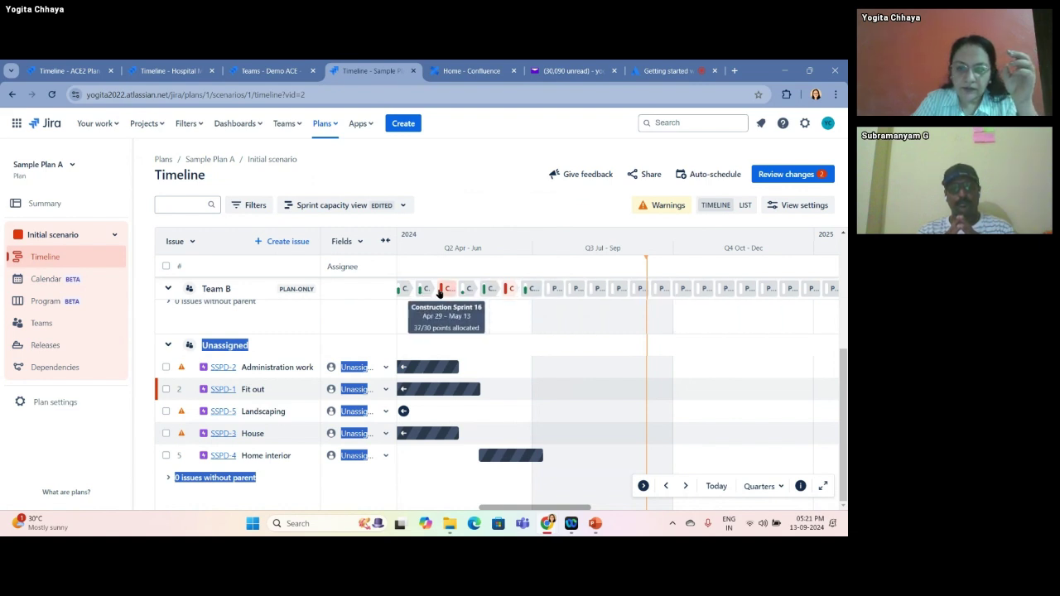
# - Review Construction Sprint 19's allocation details for Team B, and look through the plan's unsaved changes without saving or discarding them
pyautogui.click(509, 292)
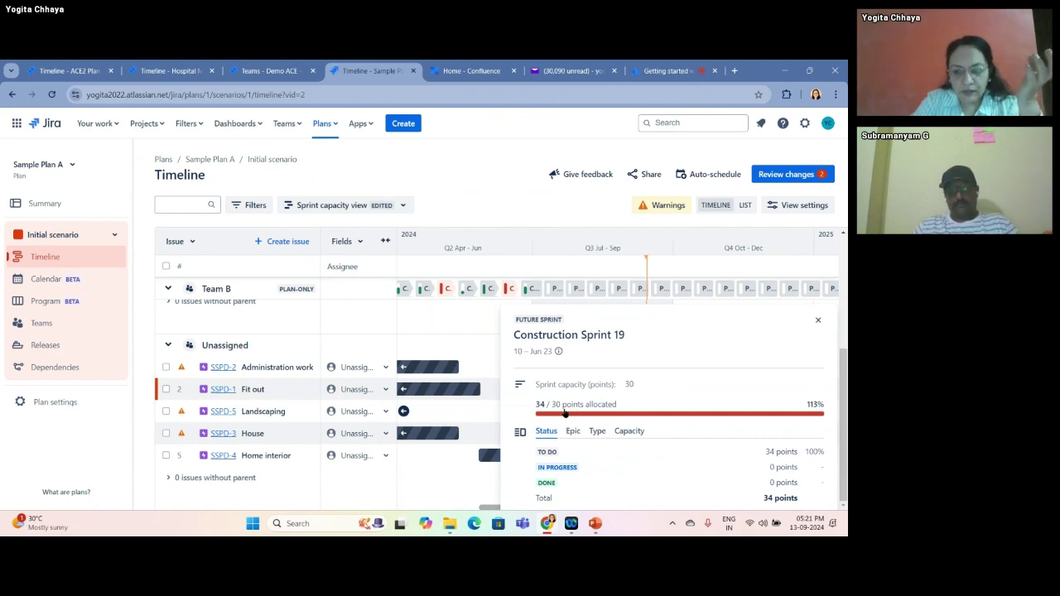
pyautogui.click(815, 319)
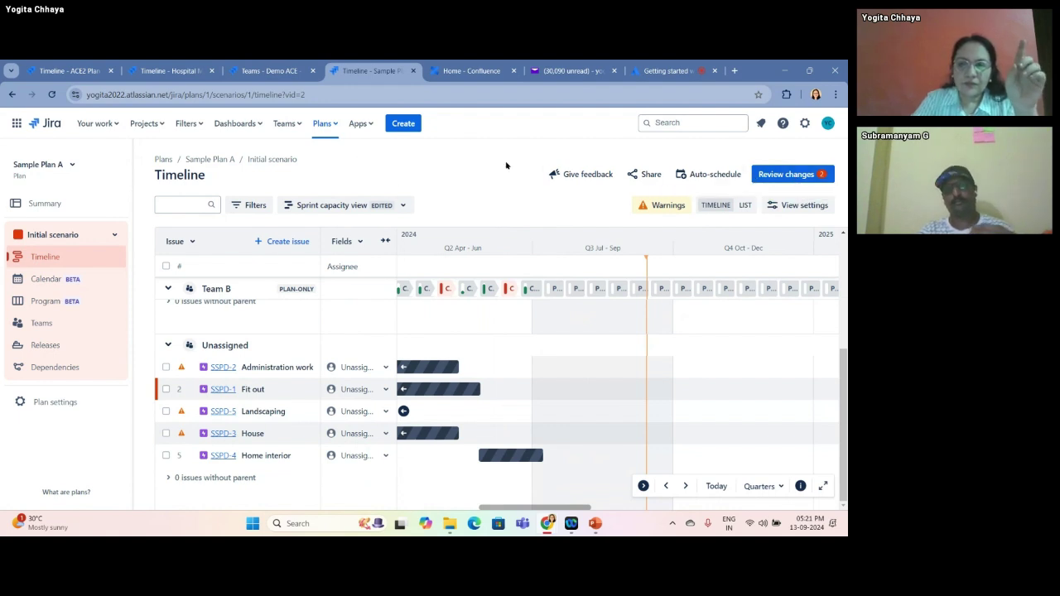
pyautogui.click(797, 183)
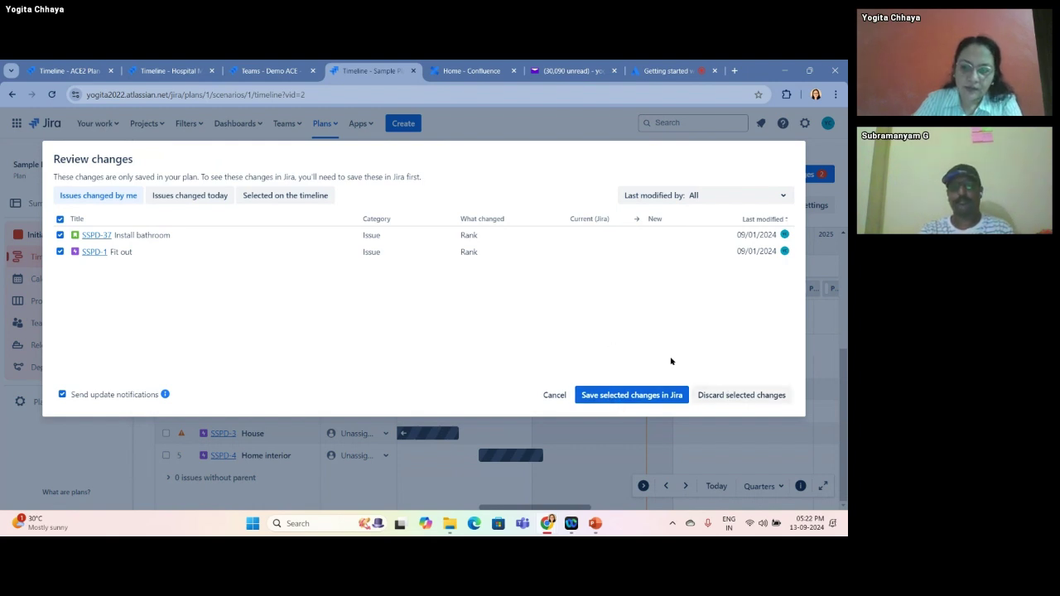
pyautogui.click(550, 396)
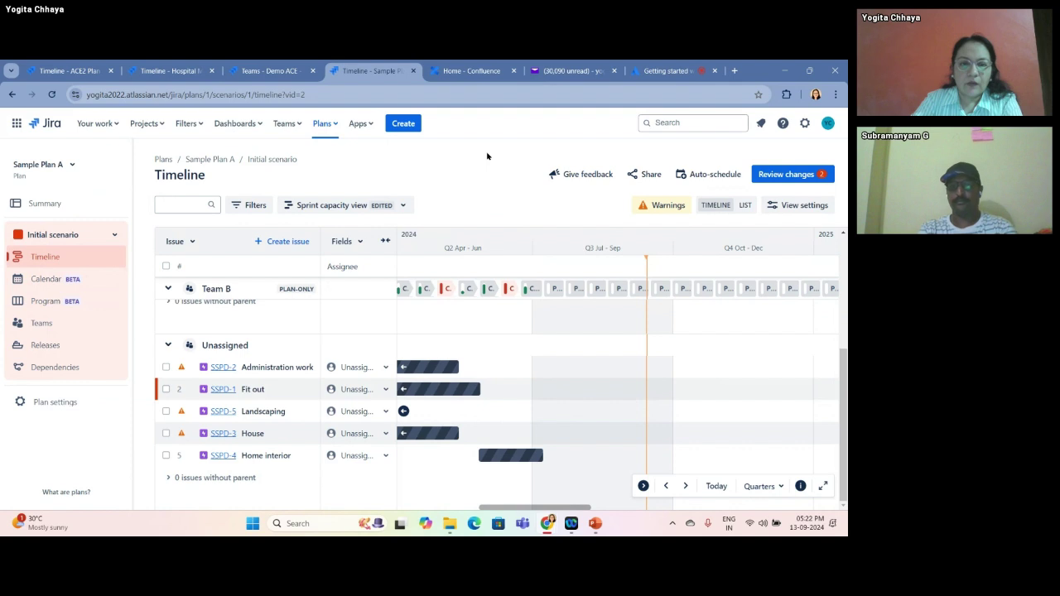
# - Switch to the Q & A slide of the Jira Advanced Roadmap presentation in PowerPoint and bring up Chrome's screen-sharing control
pyautogui.click(598, 525)
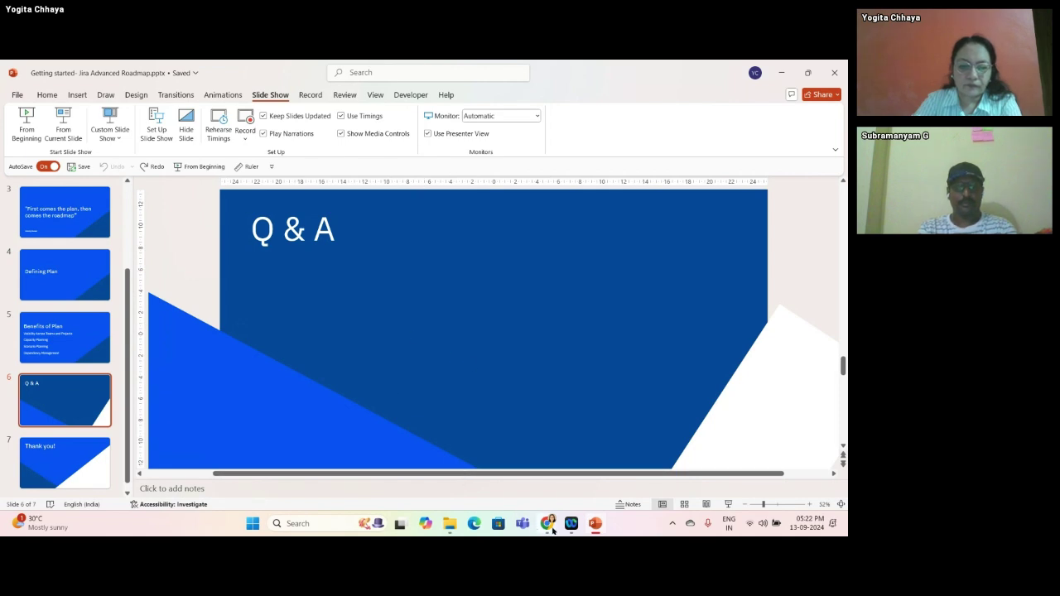
pyautogui.moveTo(547, 524)
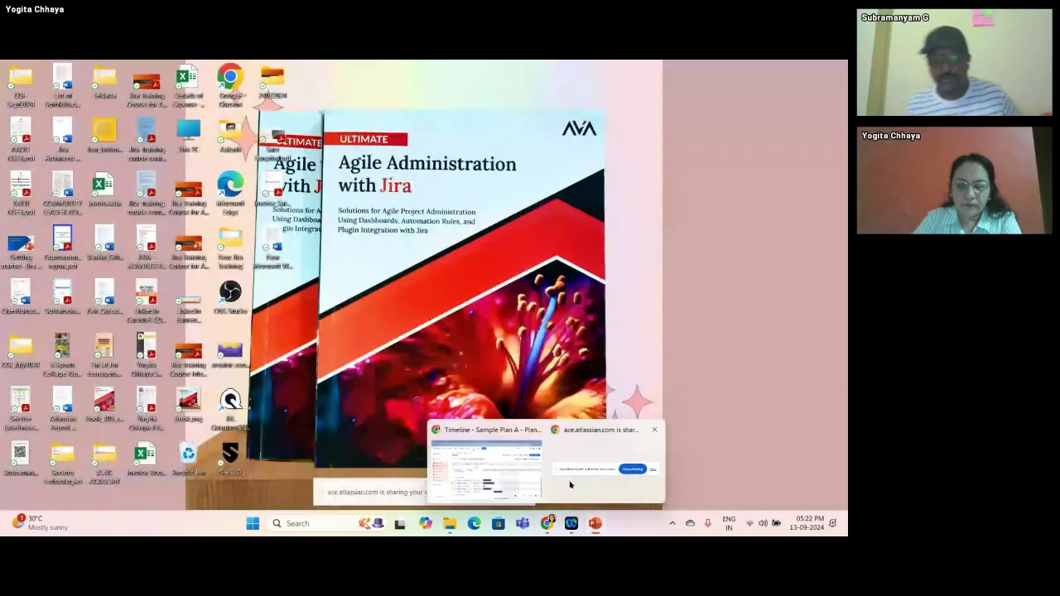
pyautogui.click(570, 485)
pyautogui.moveTo(571, 524)
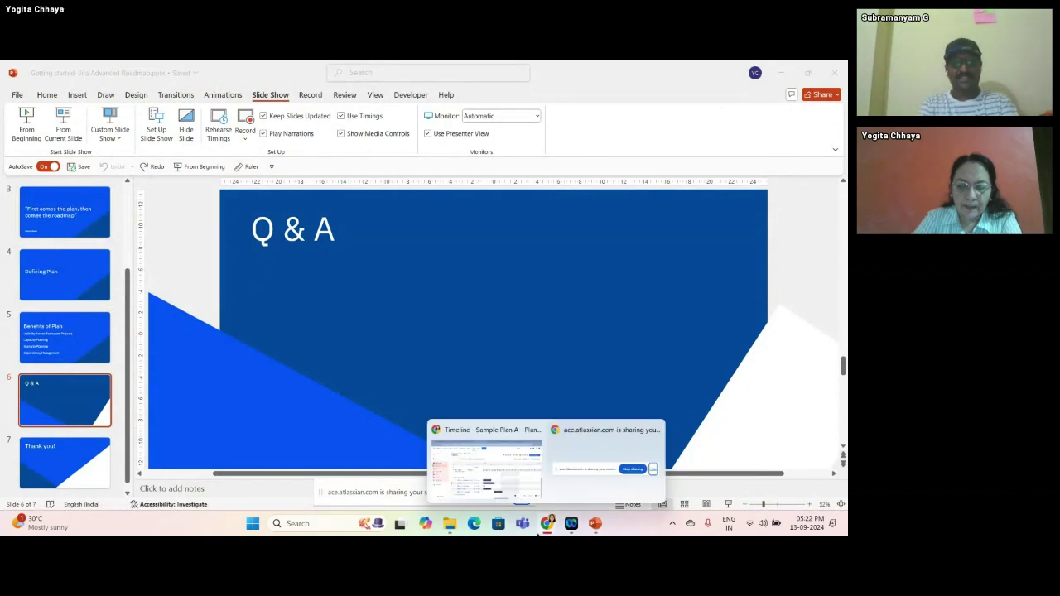
pyautogui.moveTo(602, 496)
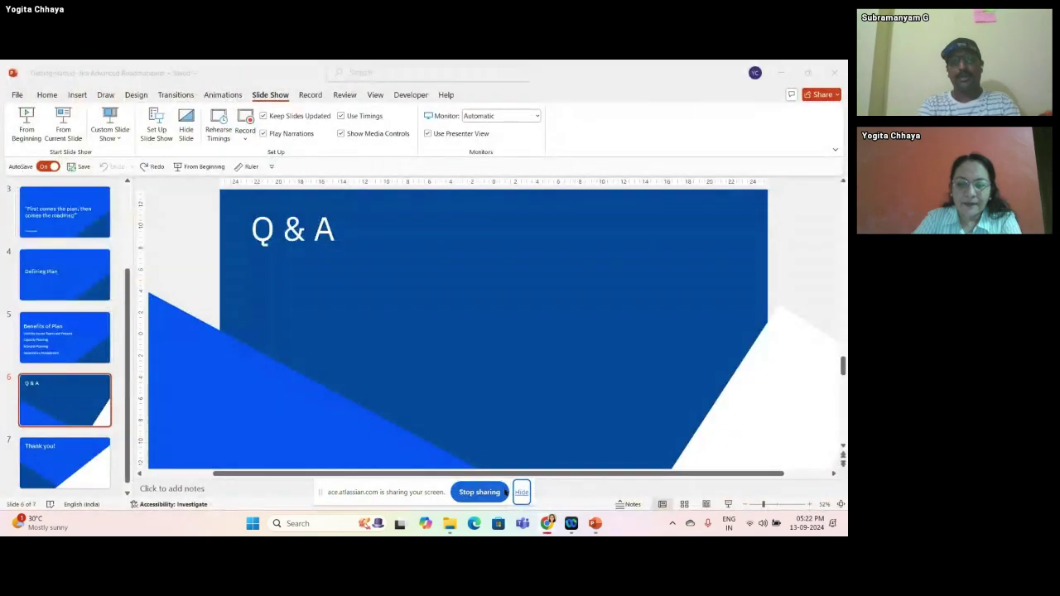